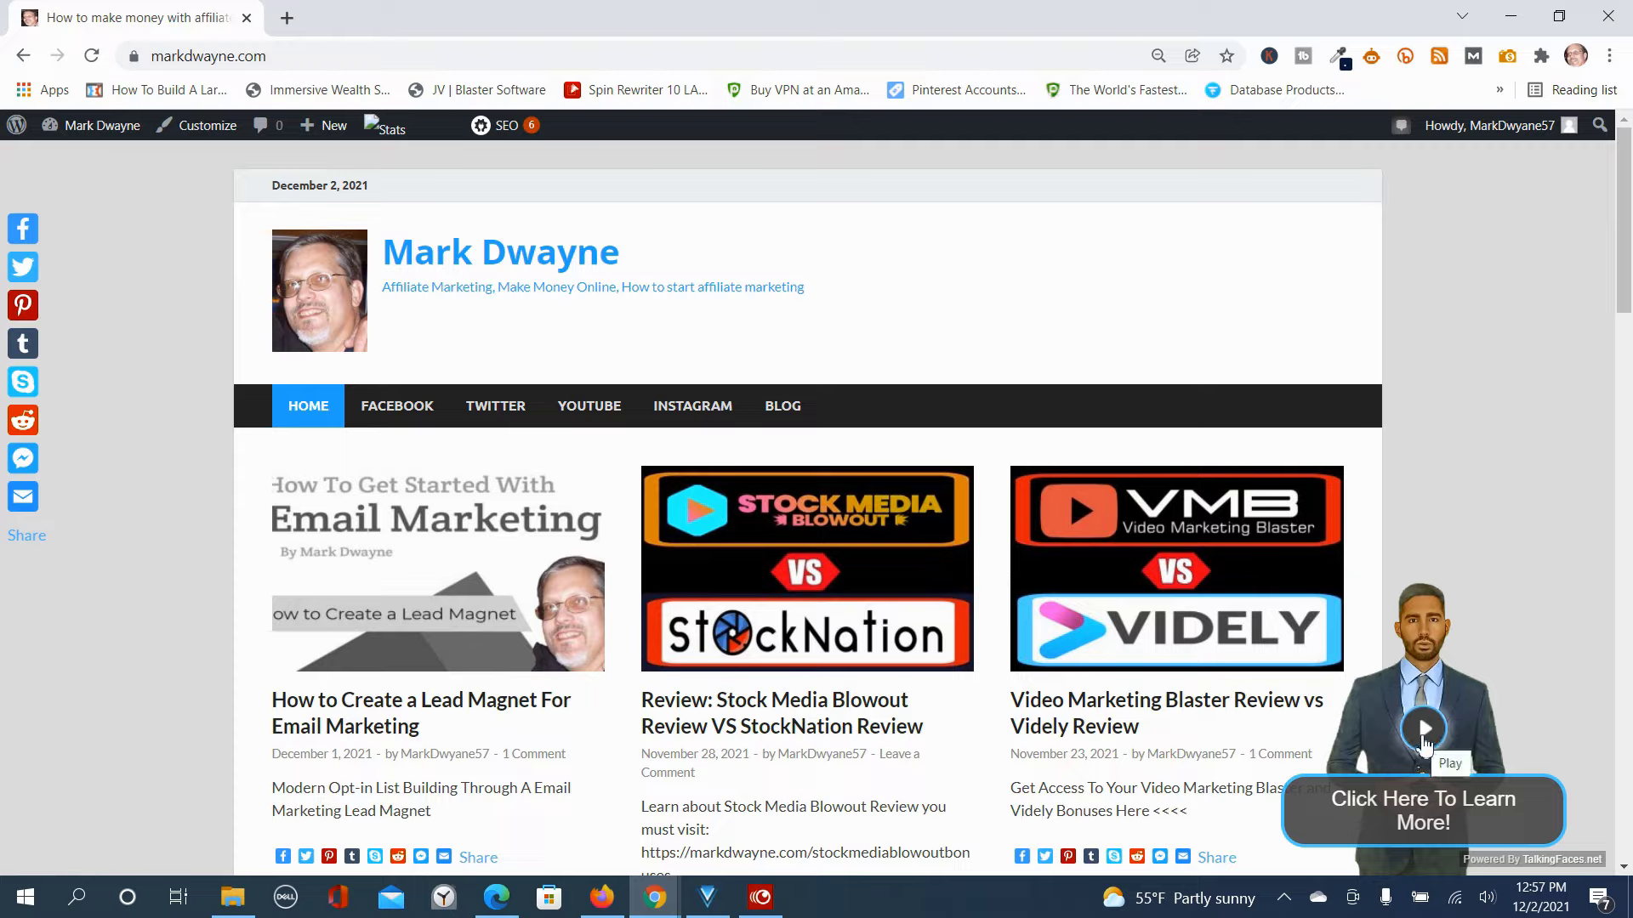
Play and resume the talking-face promo on markdwayne.com, then follow its 'Click Here To Learn More!' link
click(1424, 729)
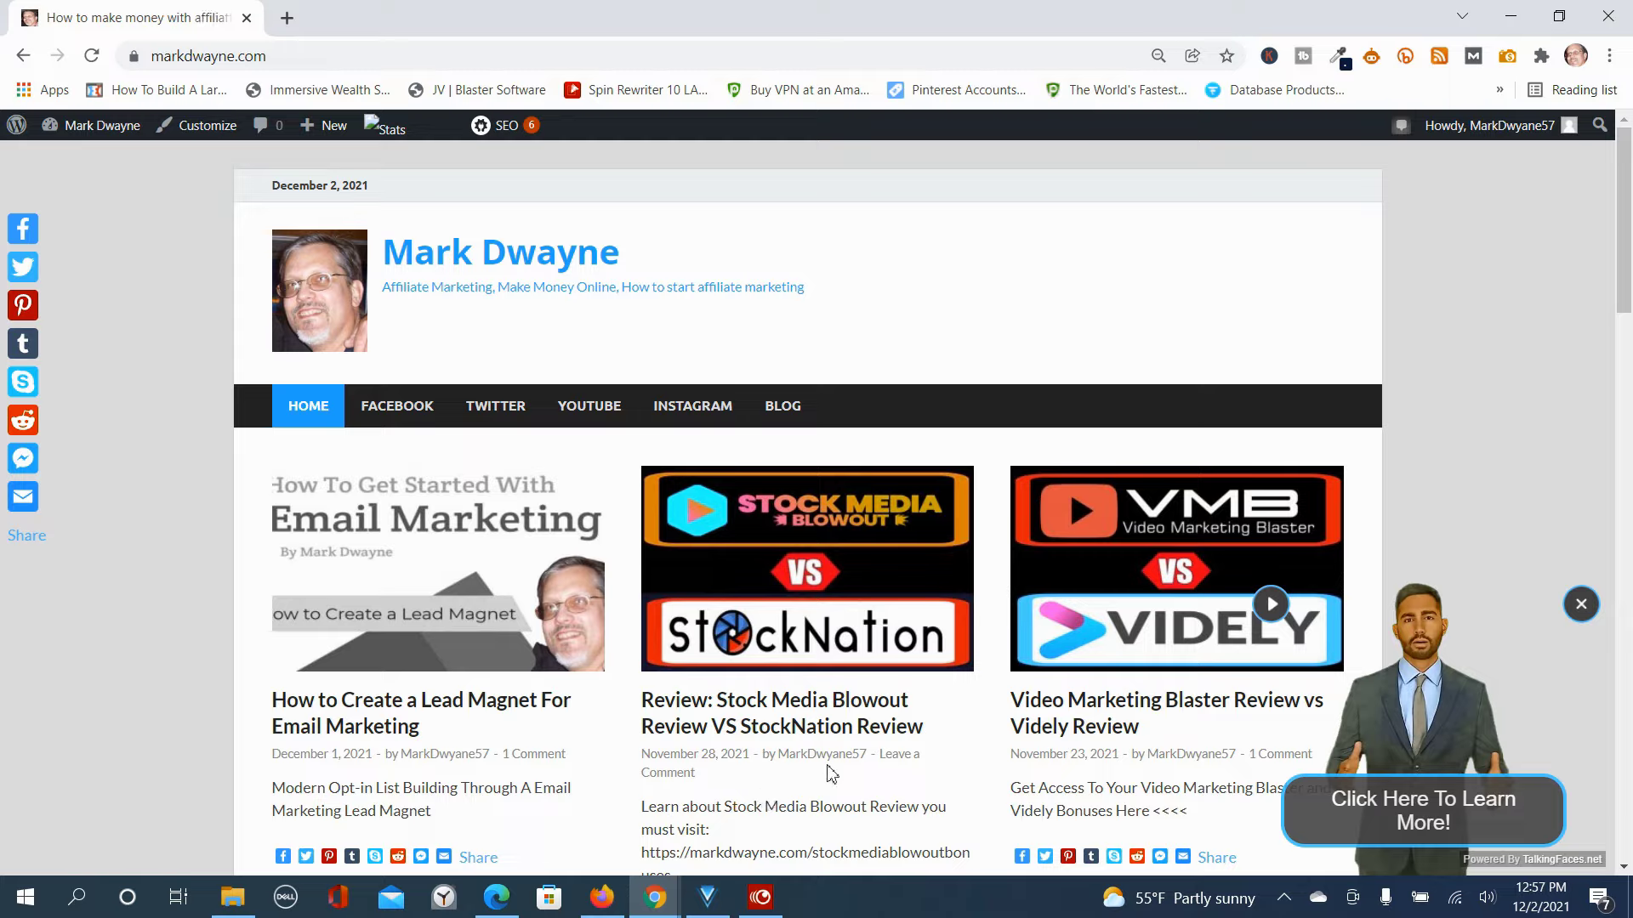
click(1270, 605)
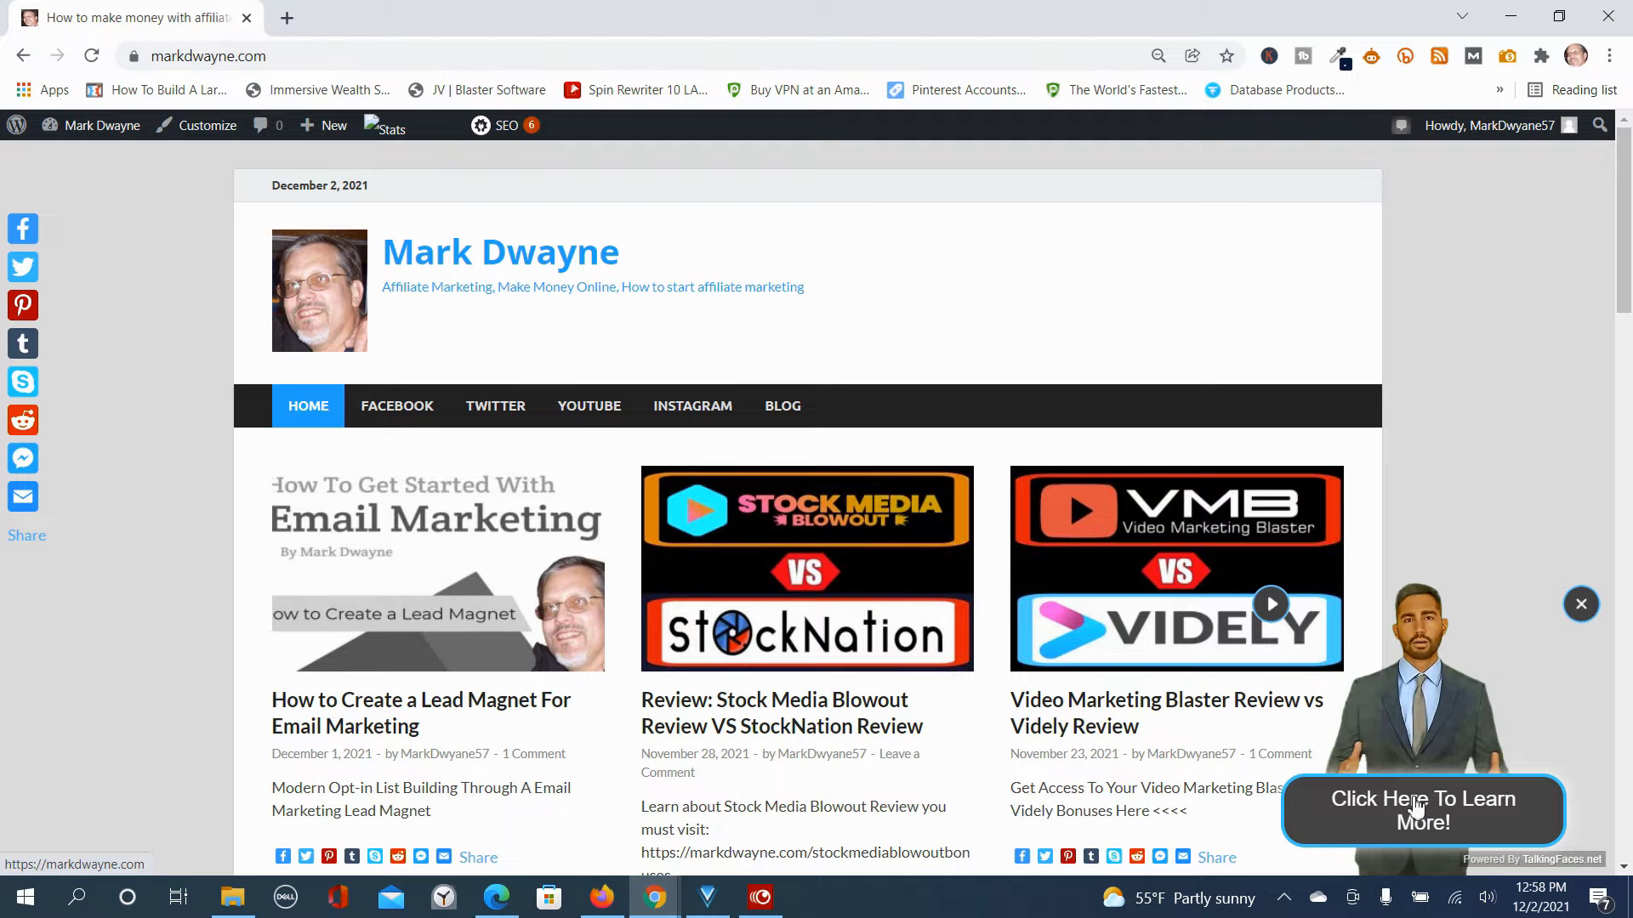
click(1416, 806)
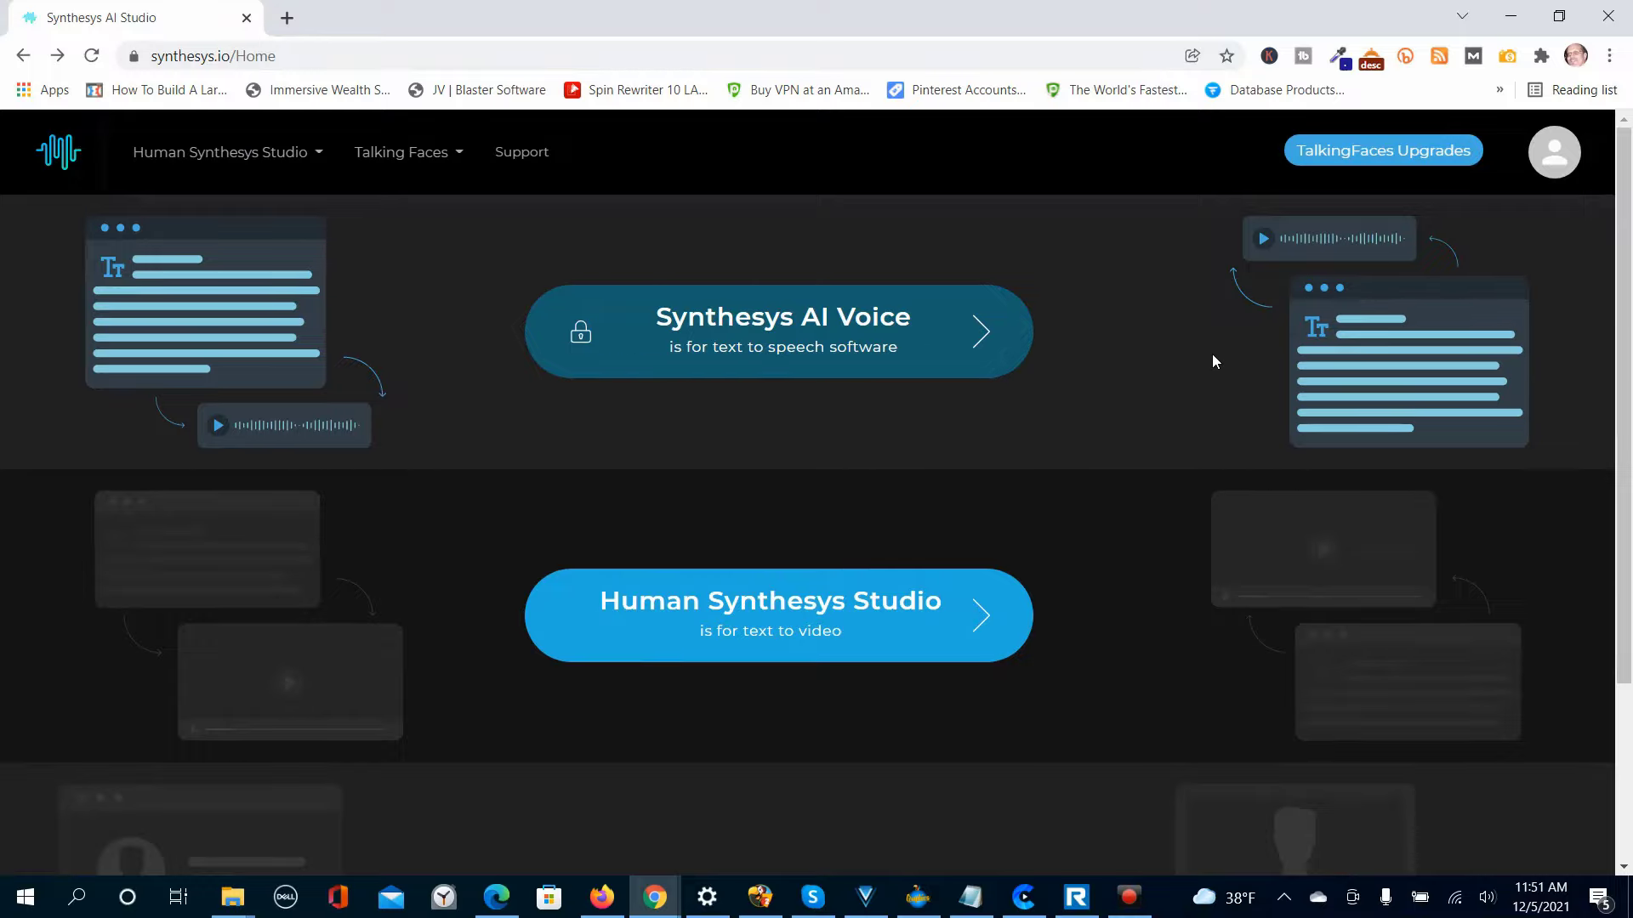
Go to Talking Faces > Training and scroll through the how-to videos
scroll(1624, 336, down, 1)
scroll(1624, 336, down, 3)
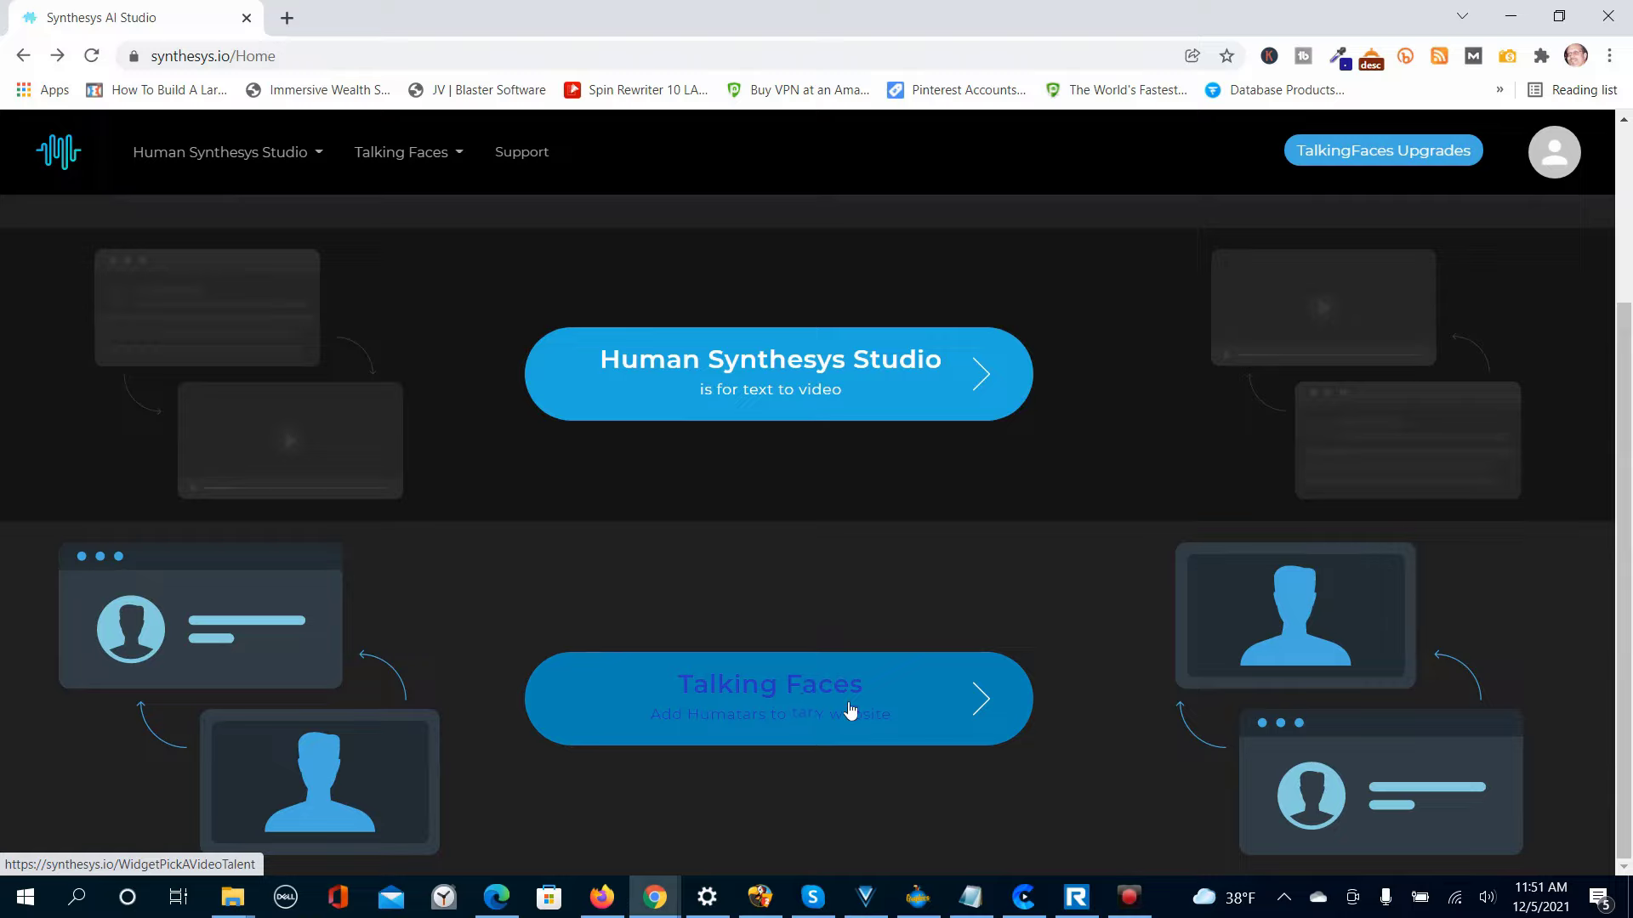
click(459, 160)
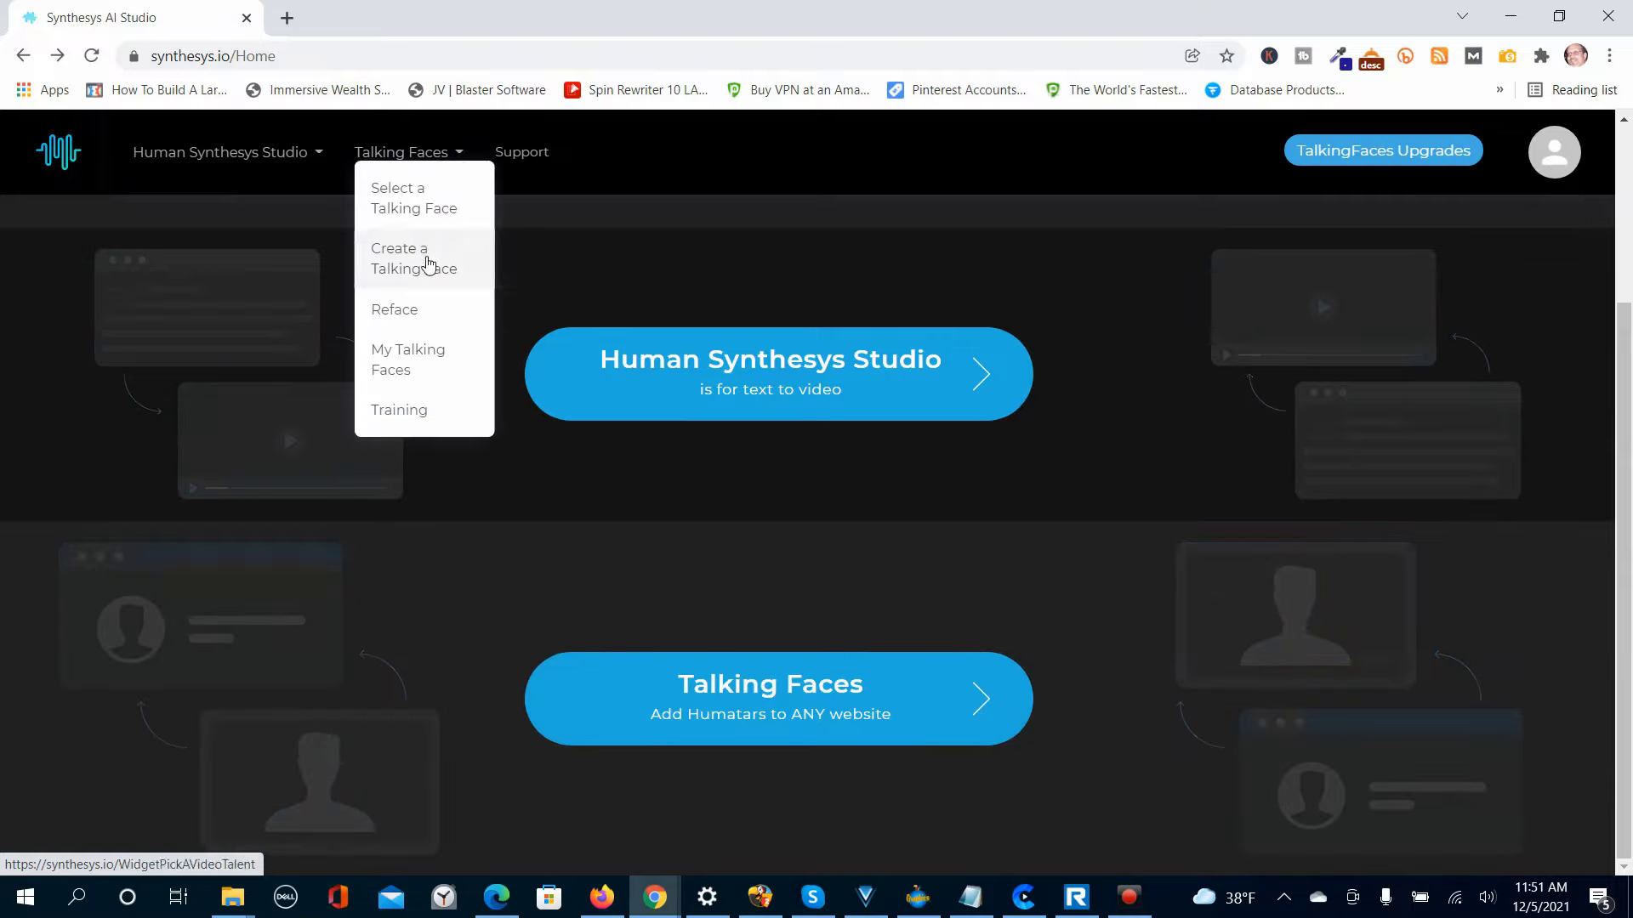
click(399, 416)
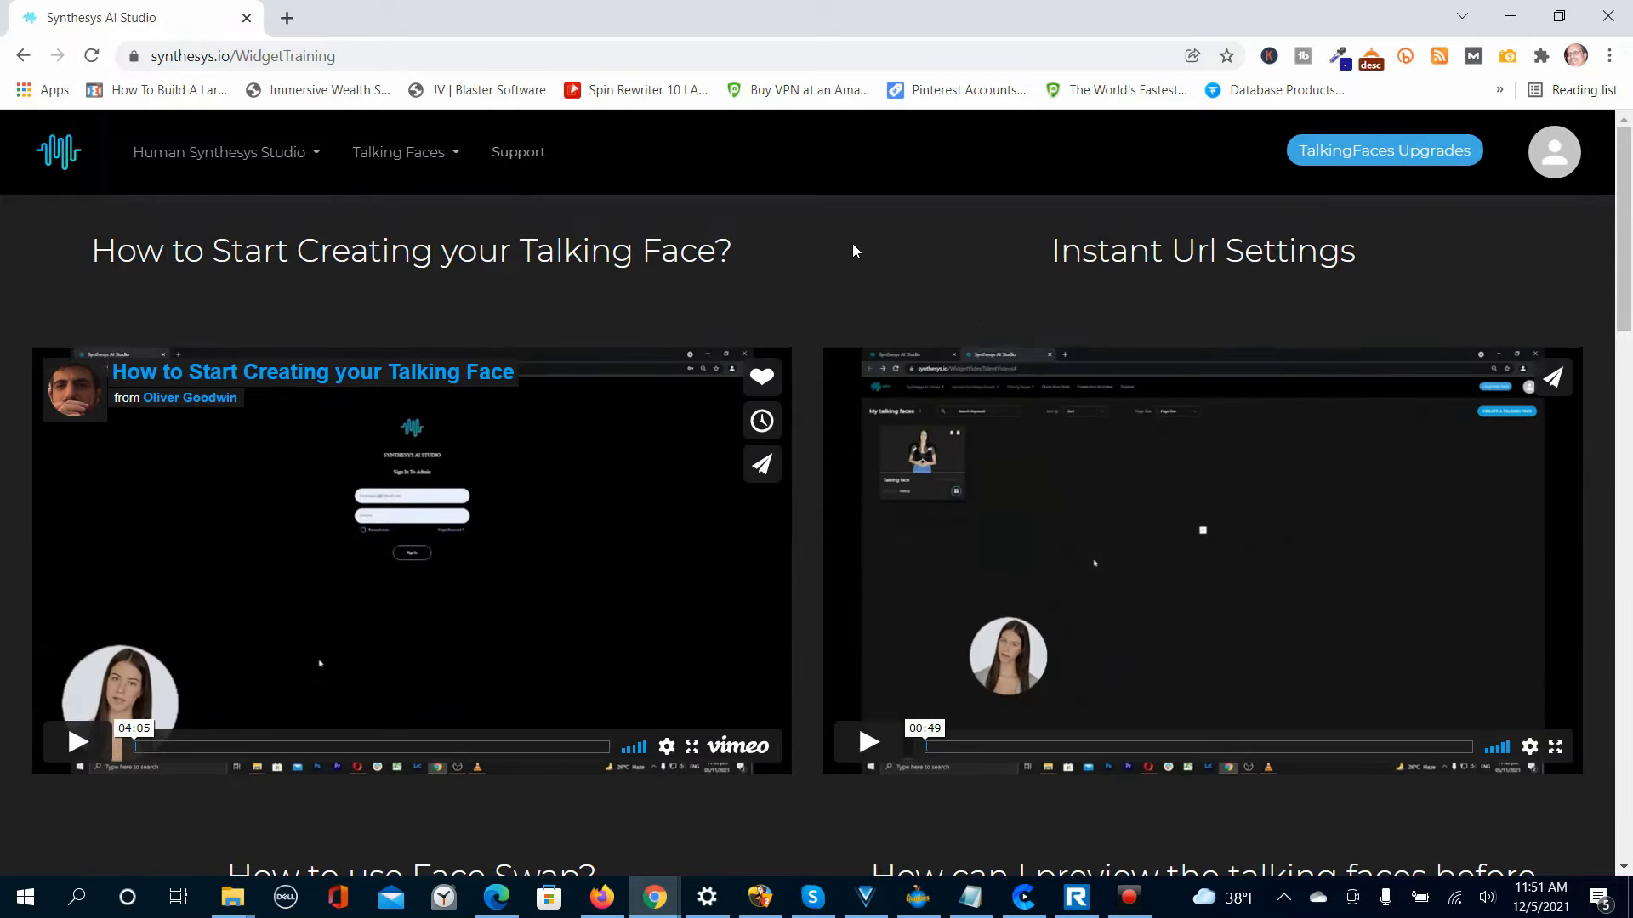
scroll(853, 247, down, 1)
scroll(856, 292, down, 20)
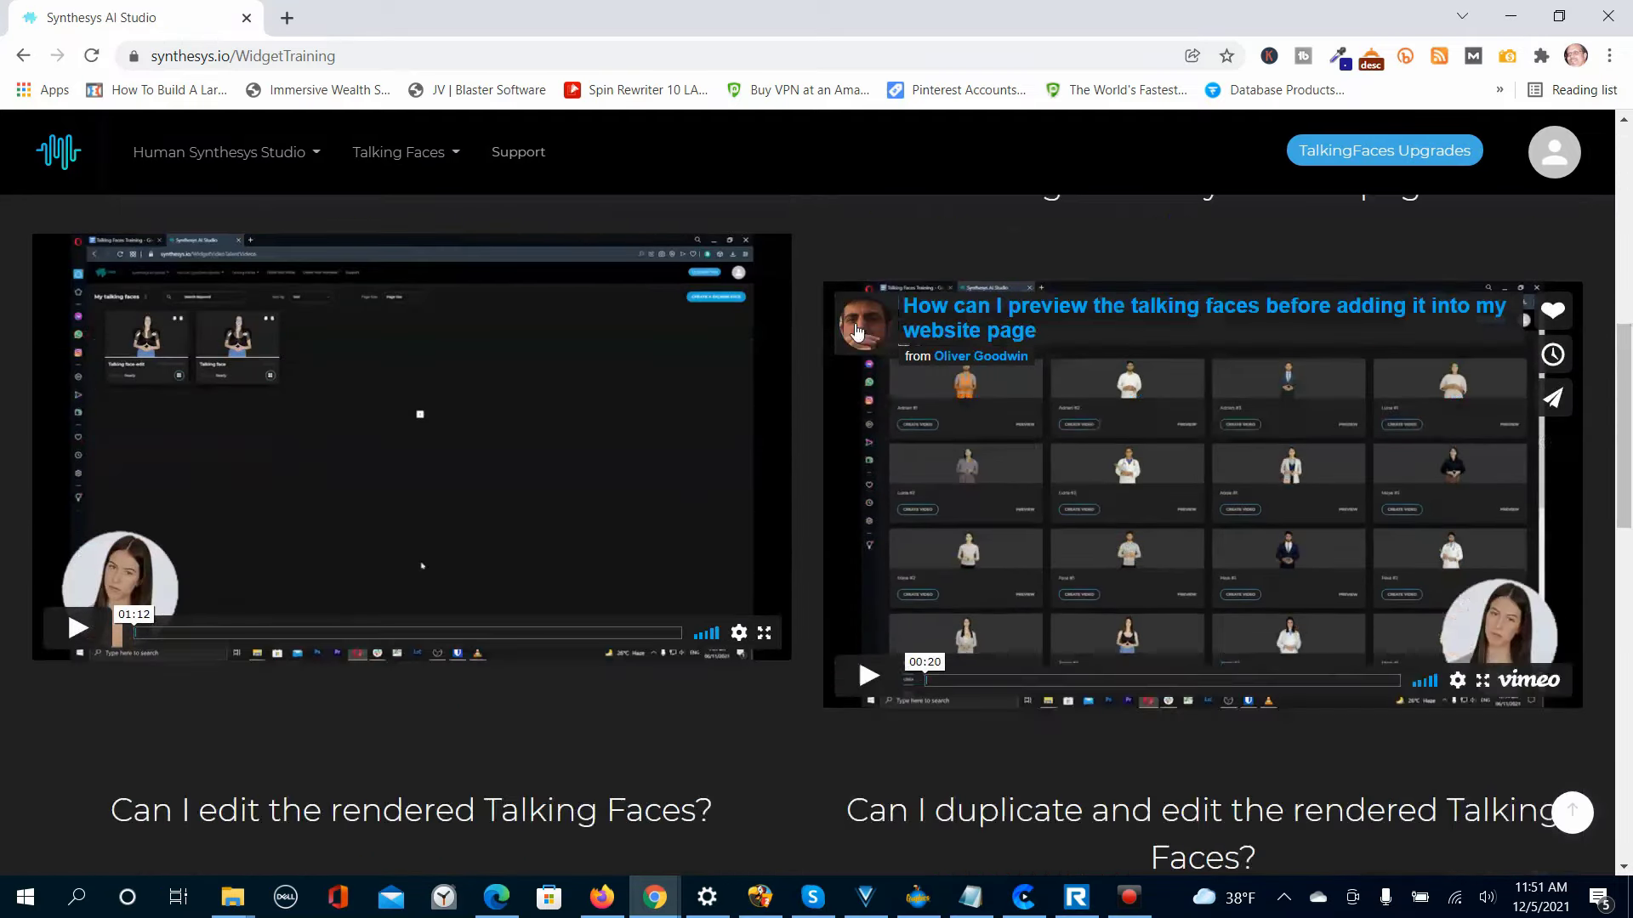
scroll(857, 519, up, 20)
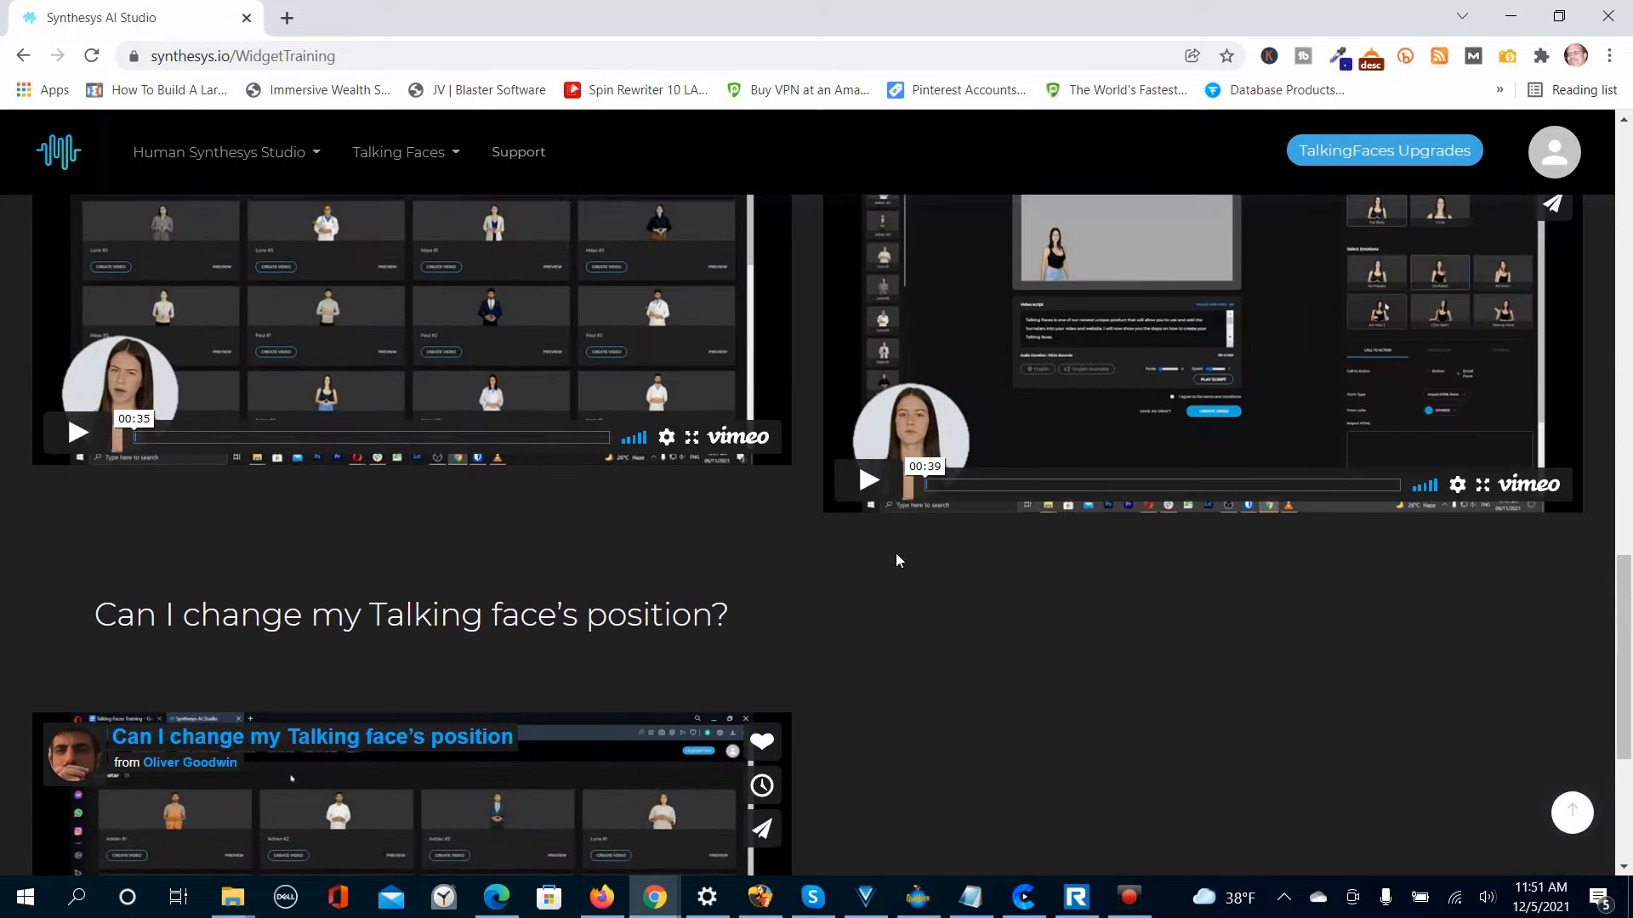
scroll(834, 315, up, 3)
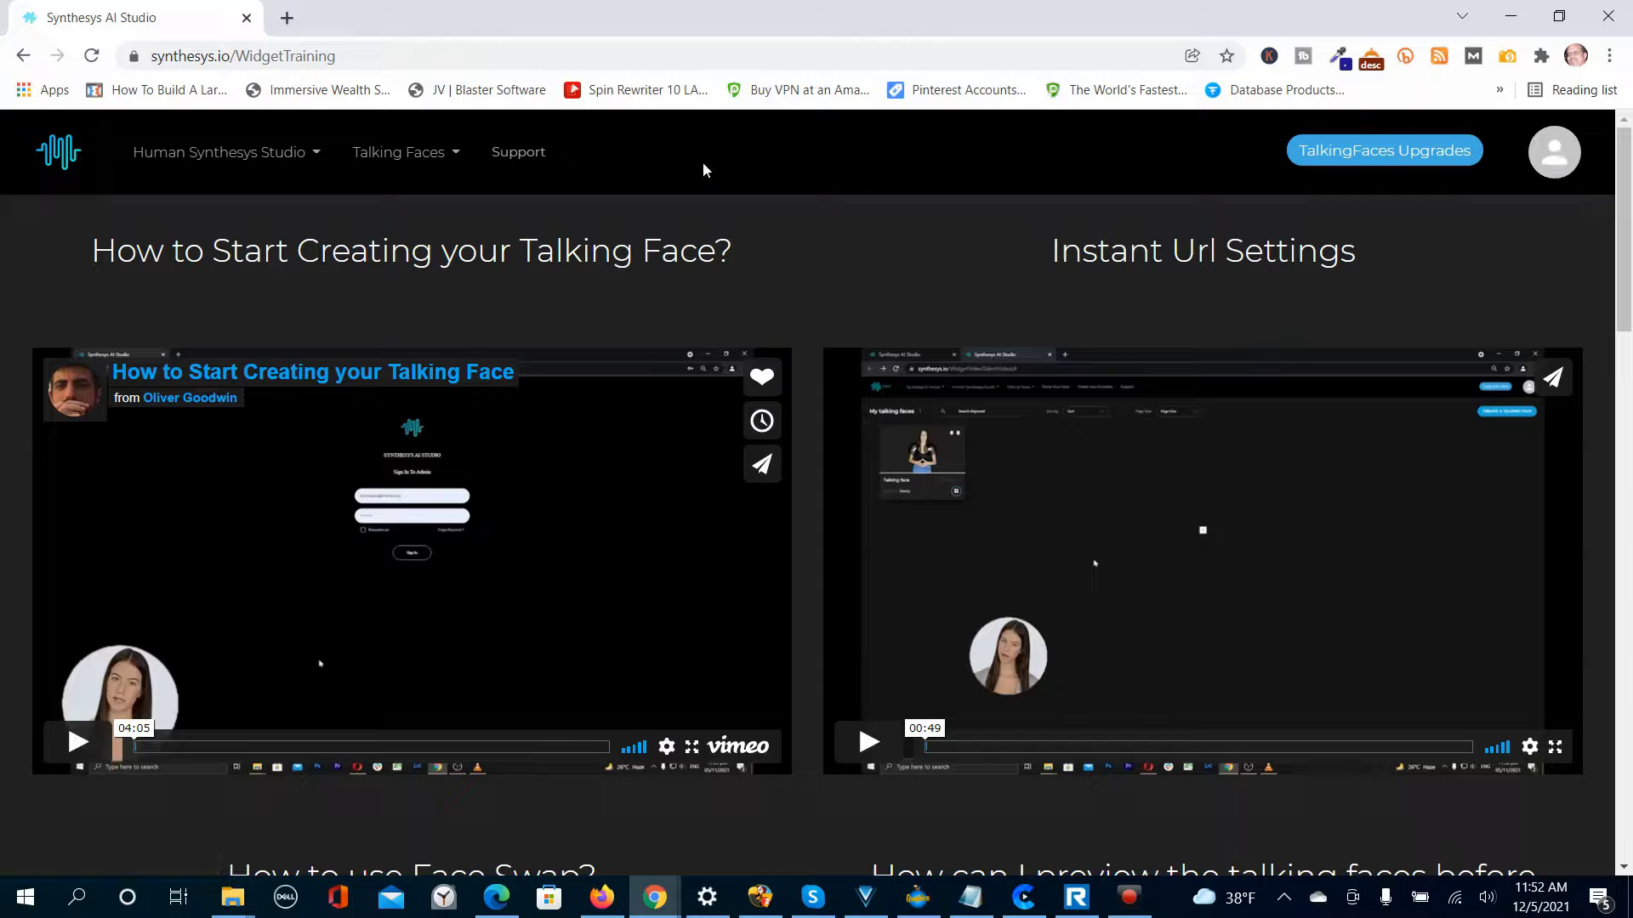
click(457, 159)
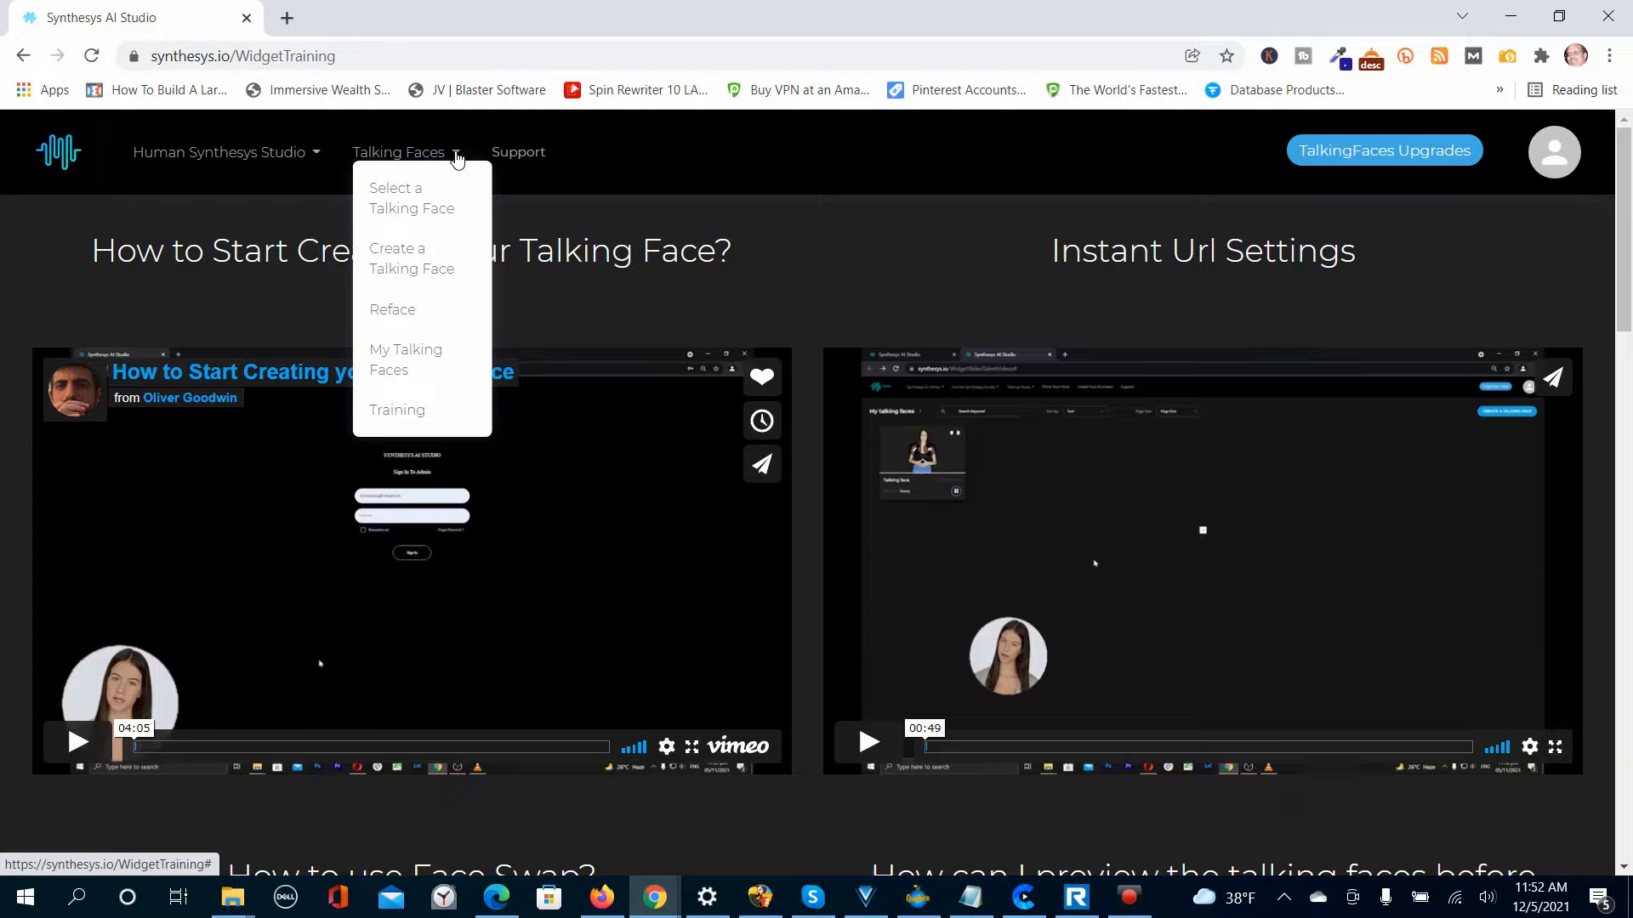
Browse the Humatar actors, preview the suited Paul #2, and start a video with him
click(390, 217)
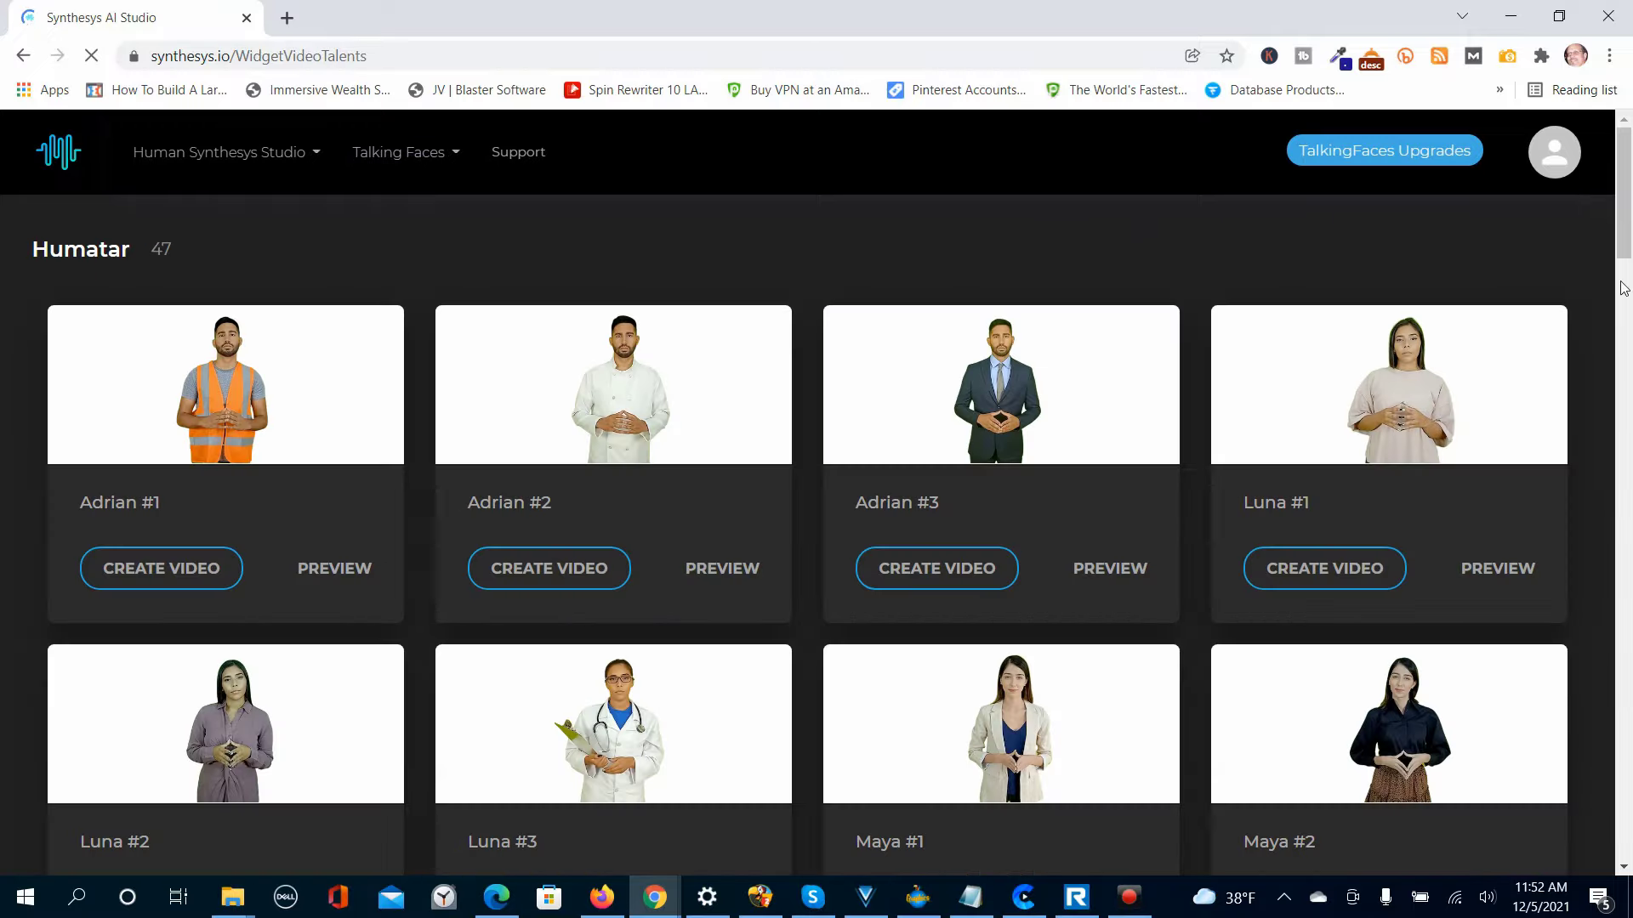
scroll(1625, 272, down, 3)
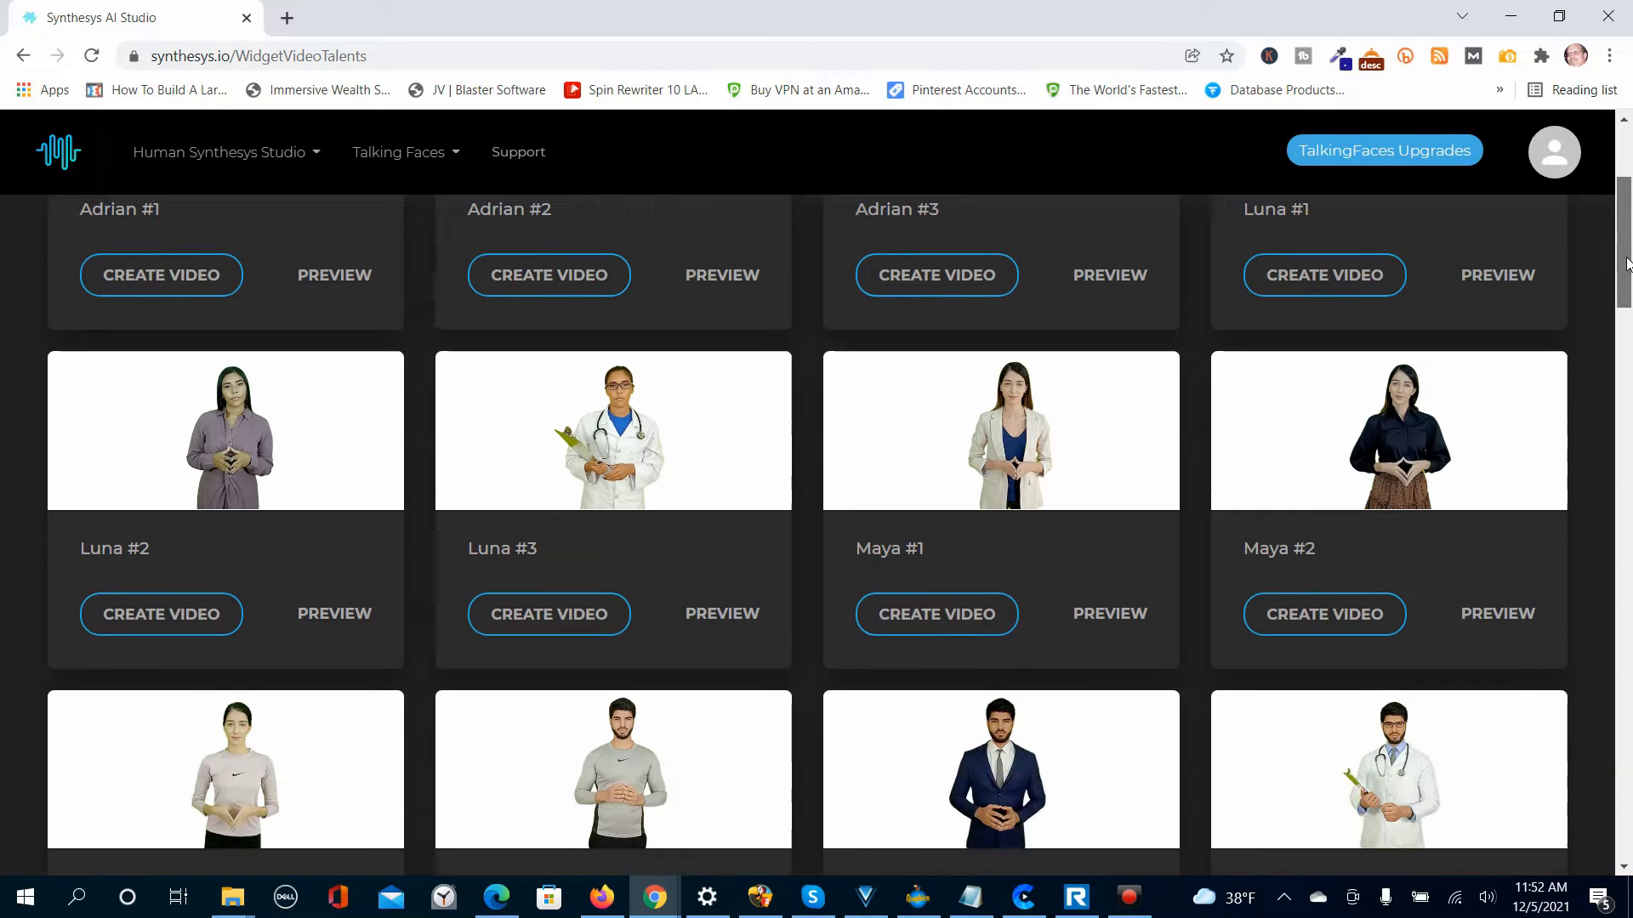
scroll(1626, 264, down, 6)
scroll(1579, 426, down, 1)
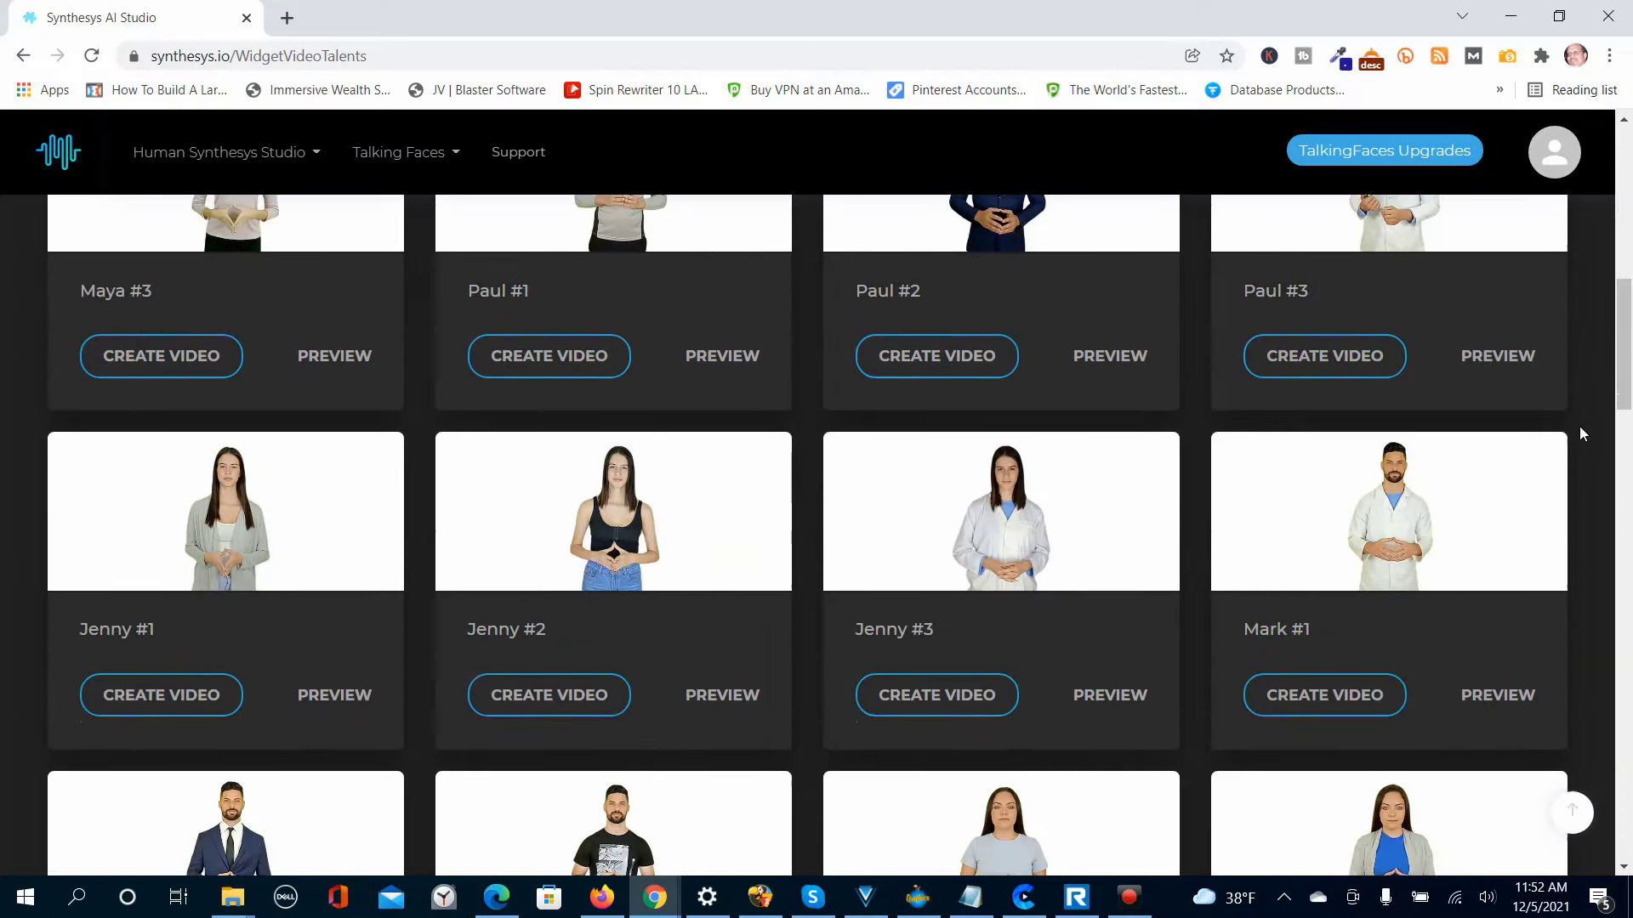
scroll(1580, 430, down, 14)
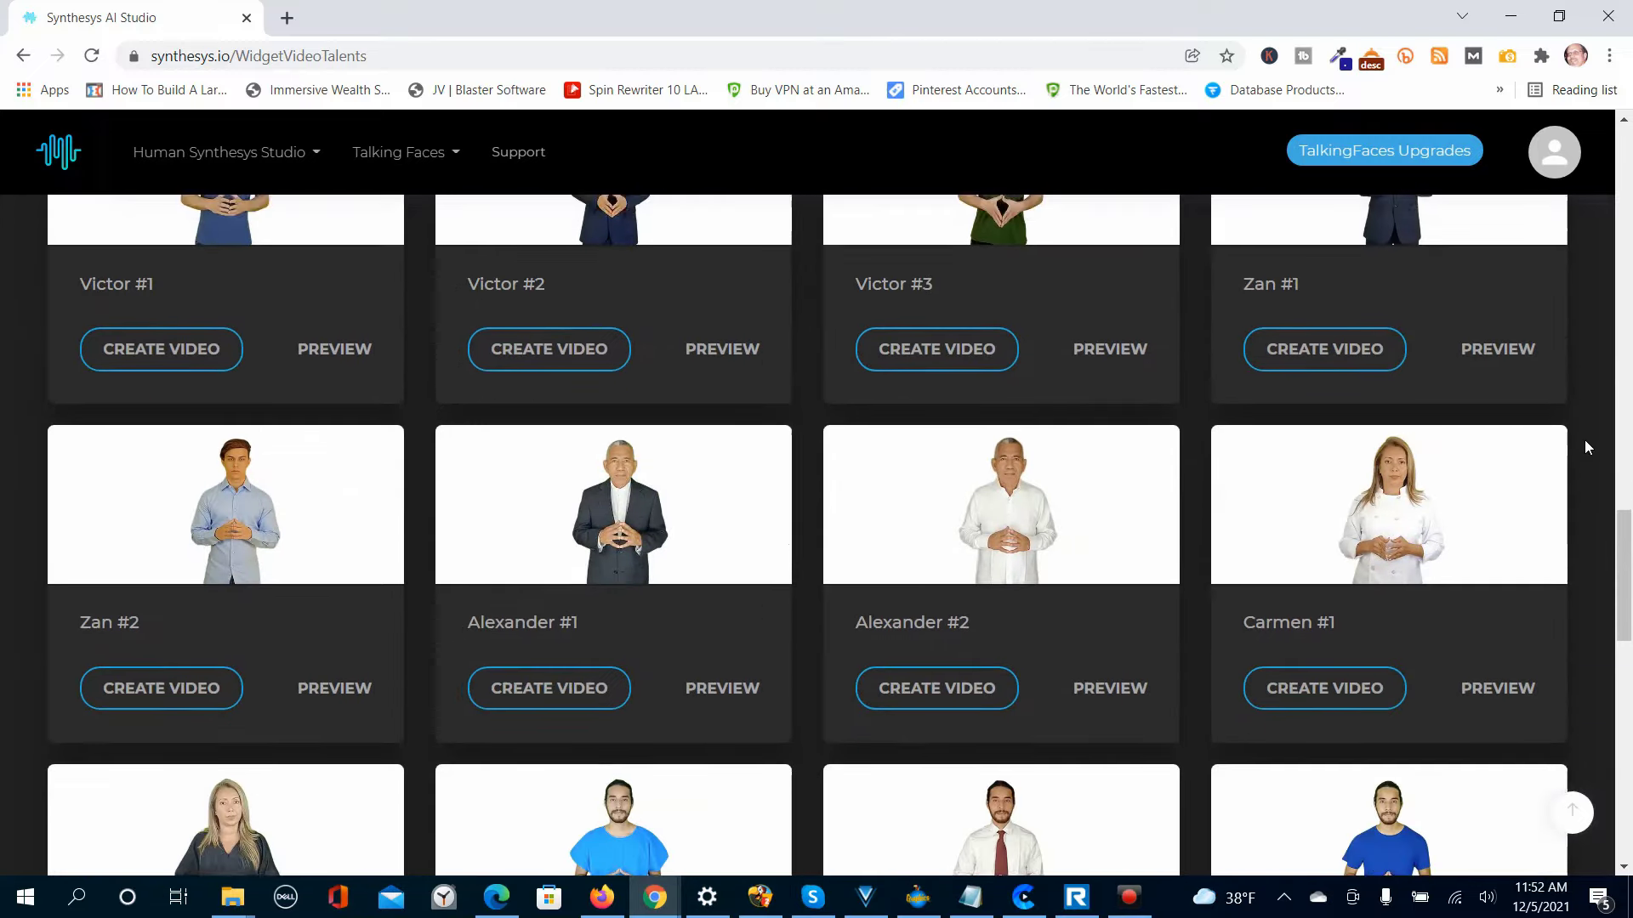
scroll(1584, 440, down, 12)
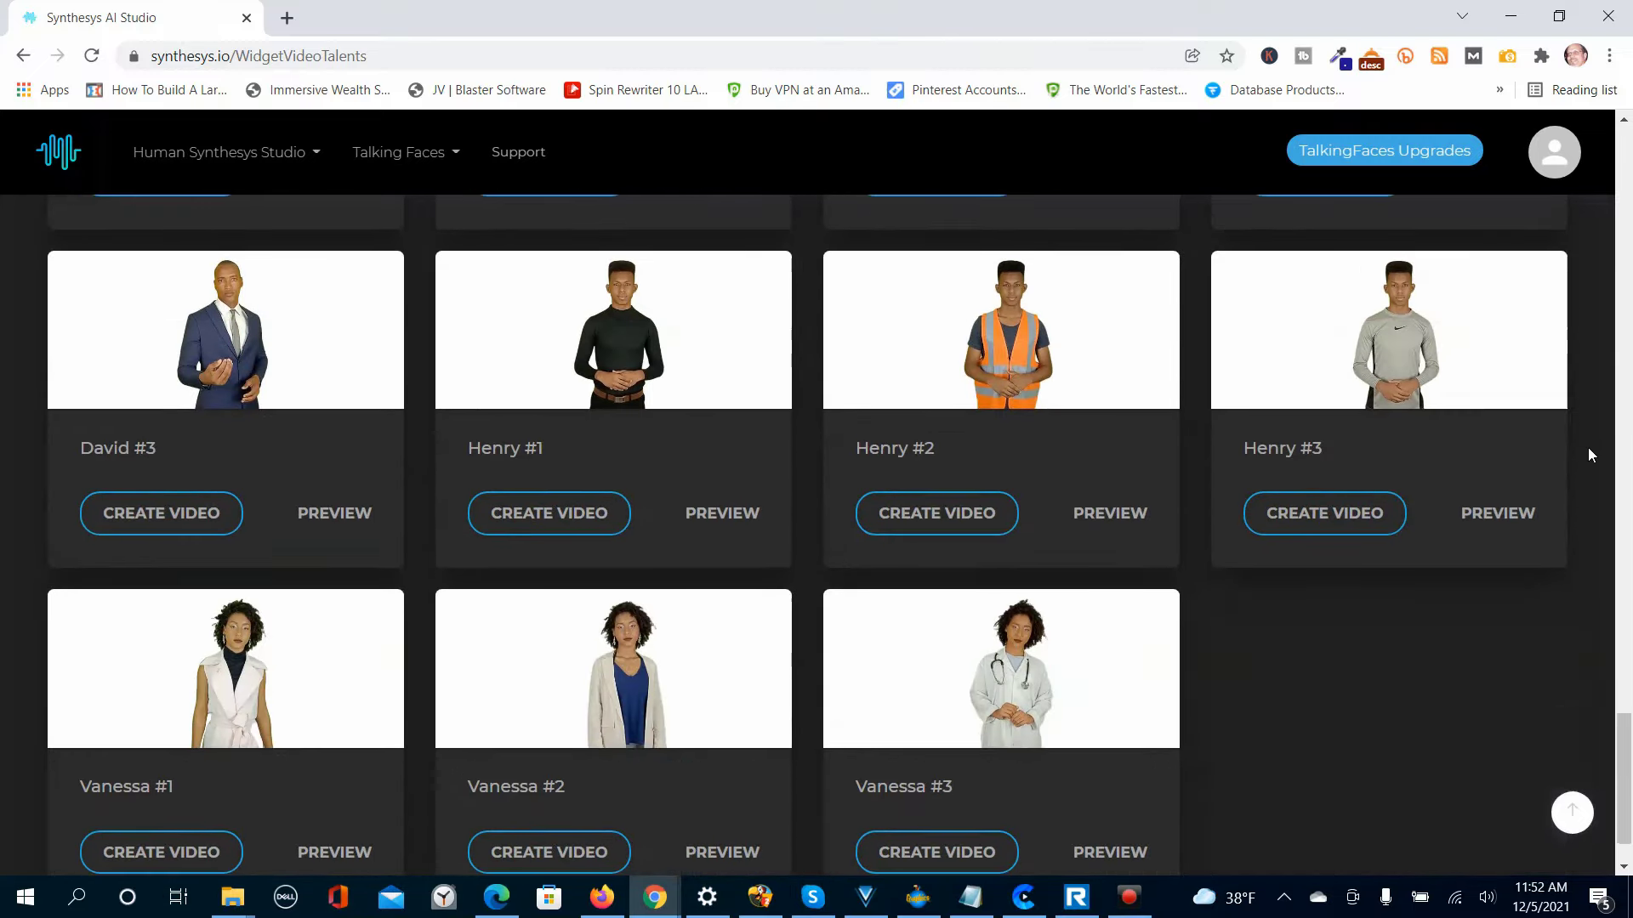
scroll(1587, 461, up, 11)
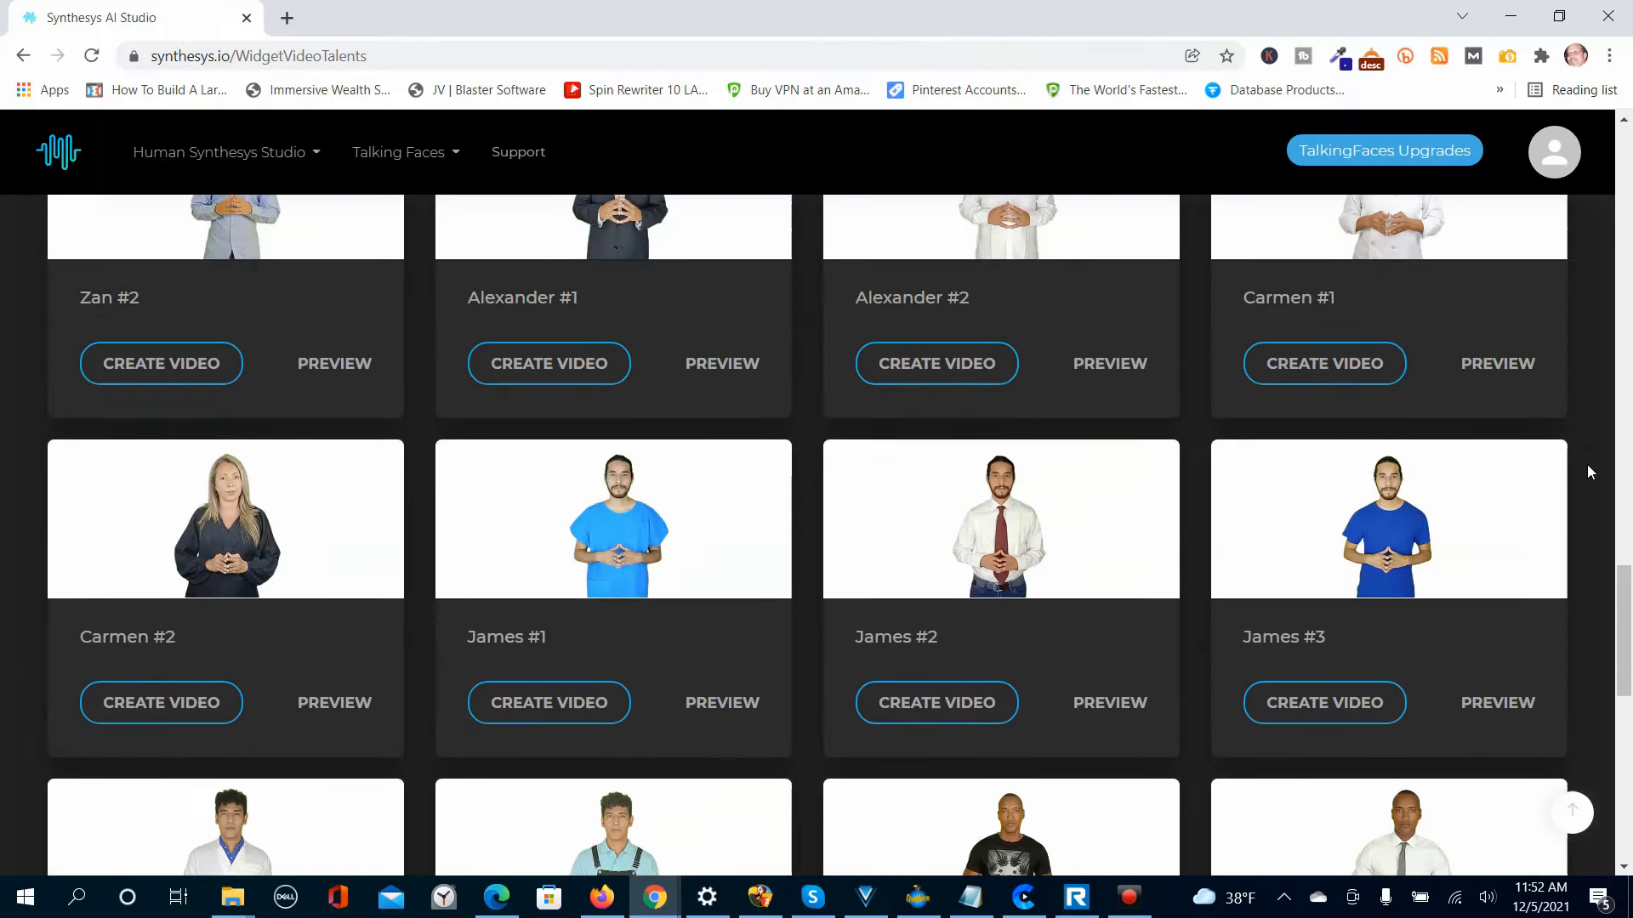
scroll(1587, 464, up, 12)
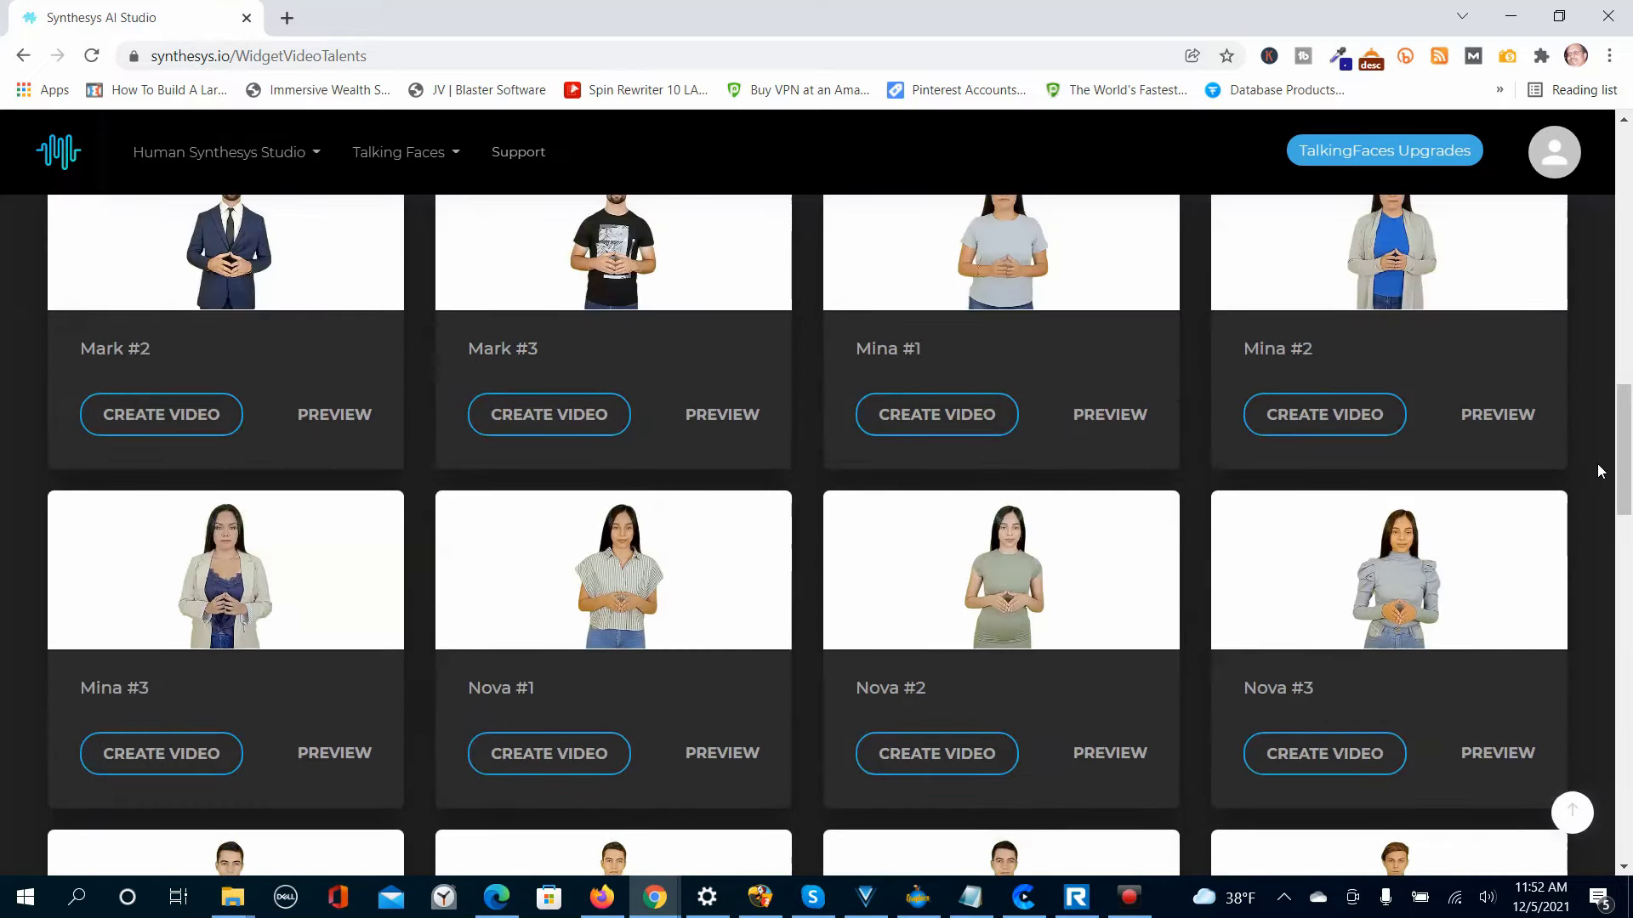
scroll(1599, 470, up, 11)
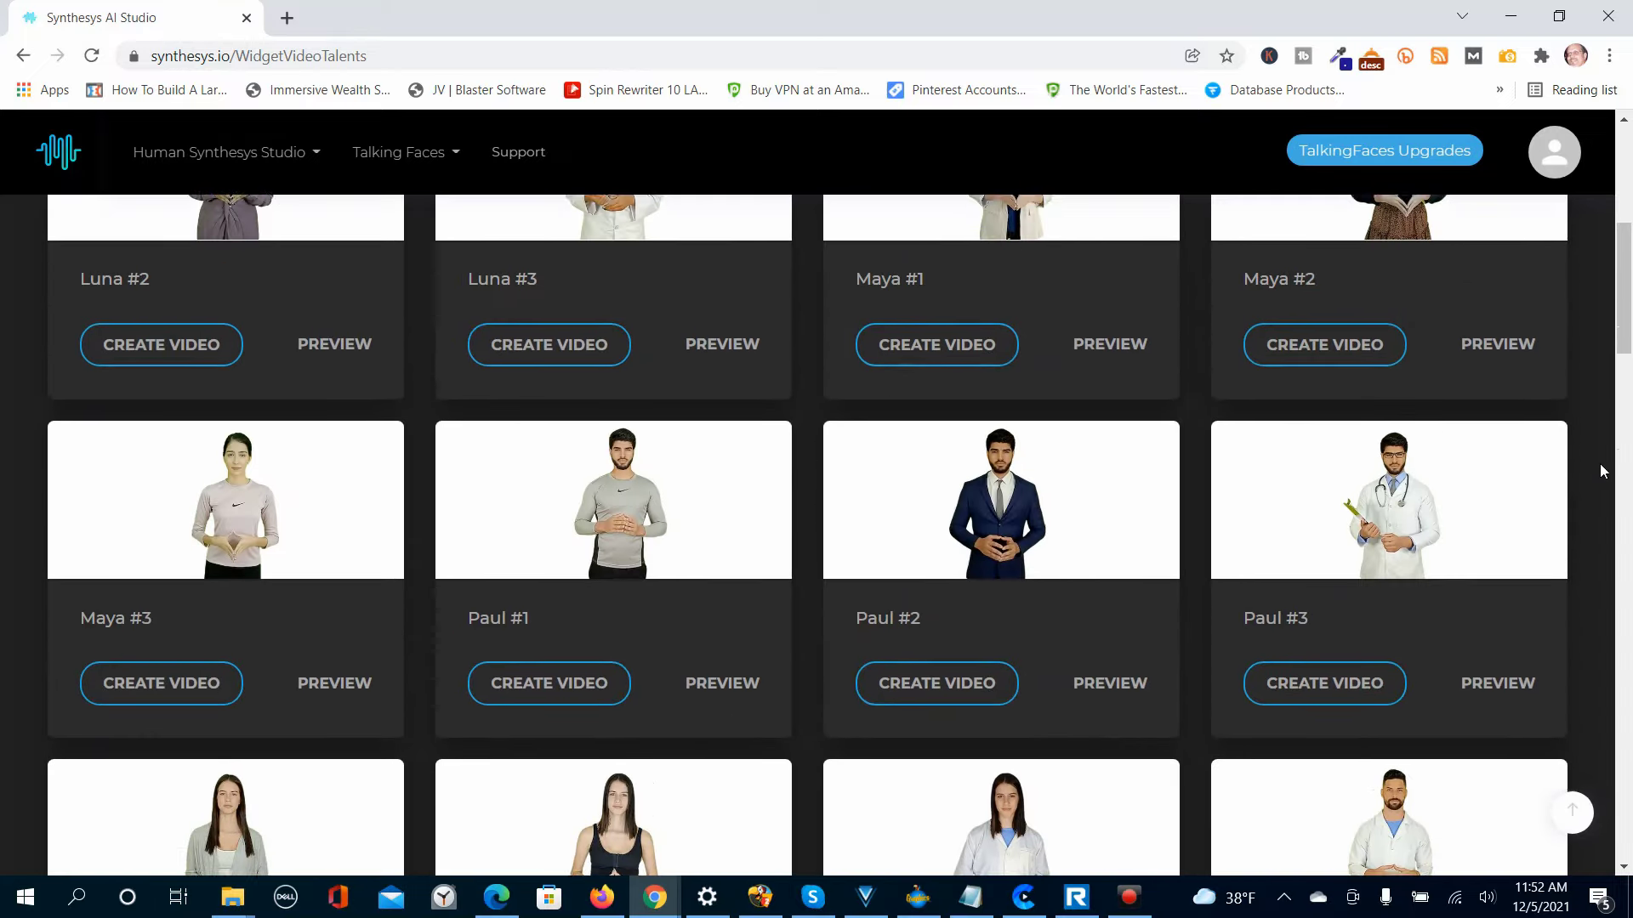
scroll(1599, 468, up, 3)
scroll(1600, 466, down, 3)
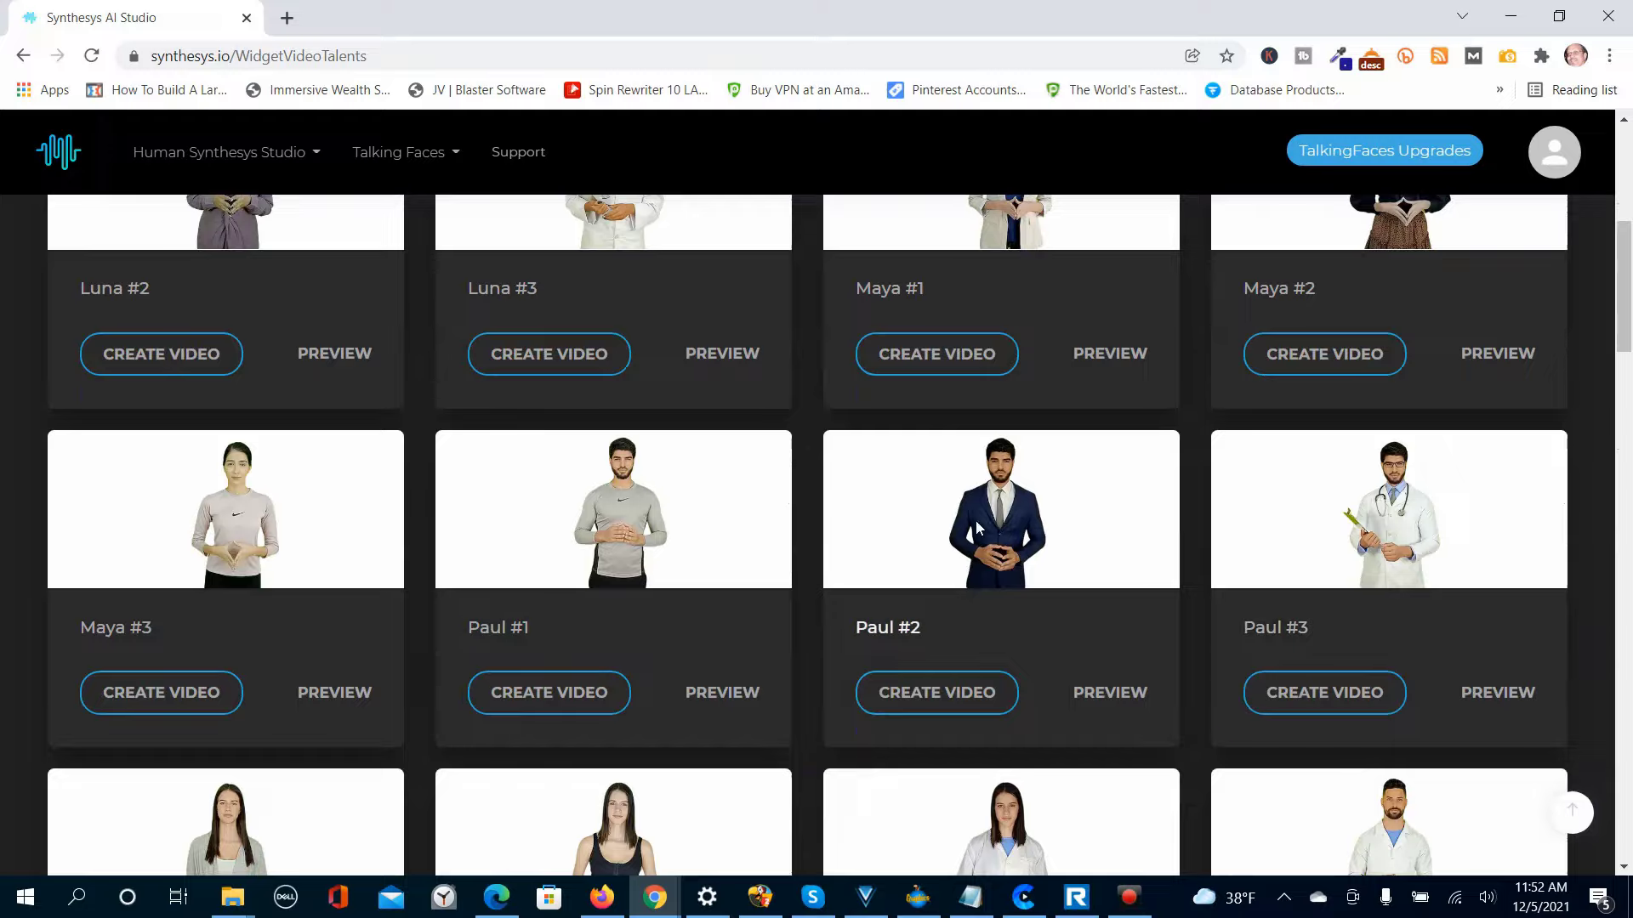
click(1108, 696)
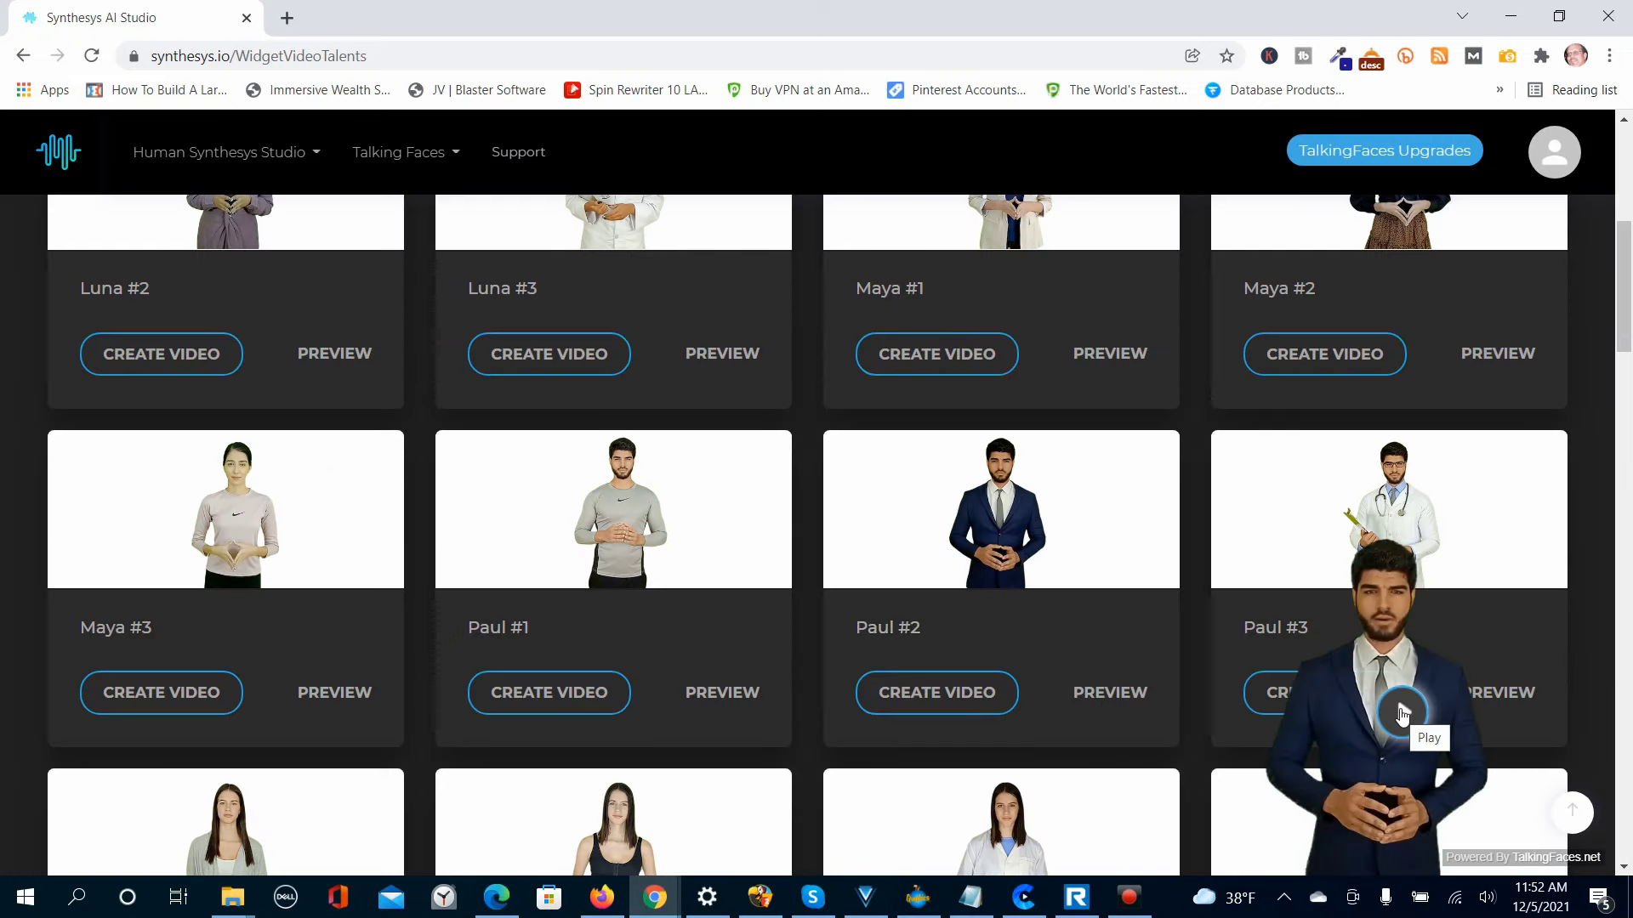
click(955, 696)
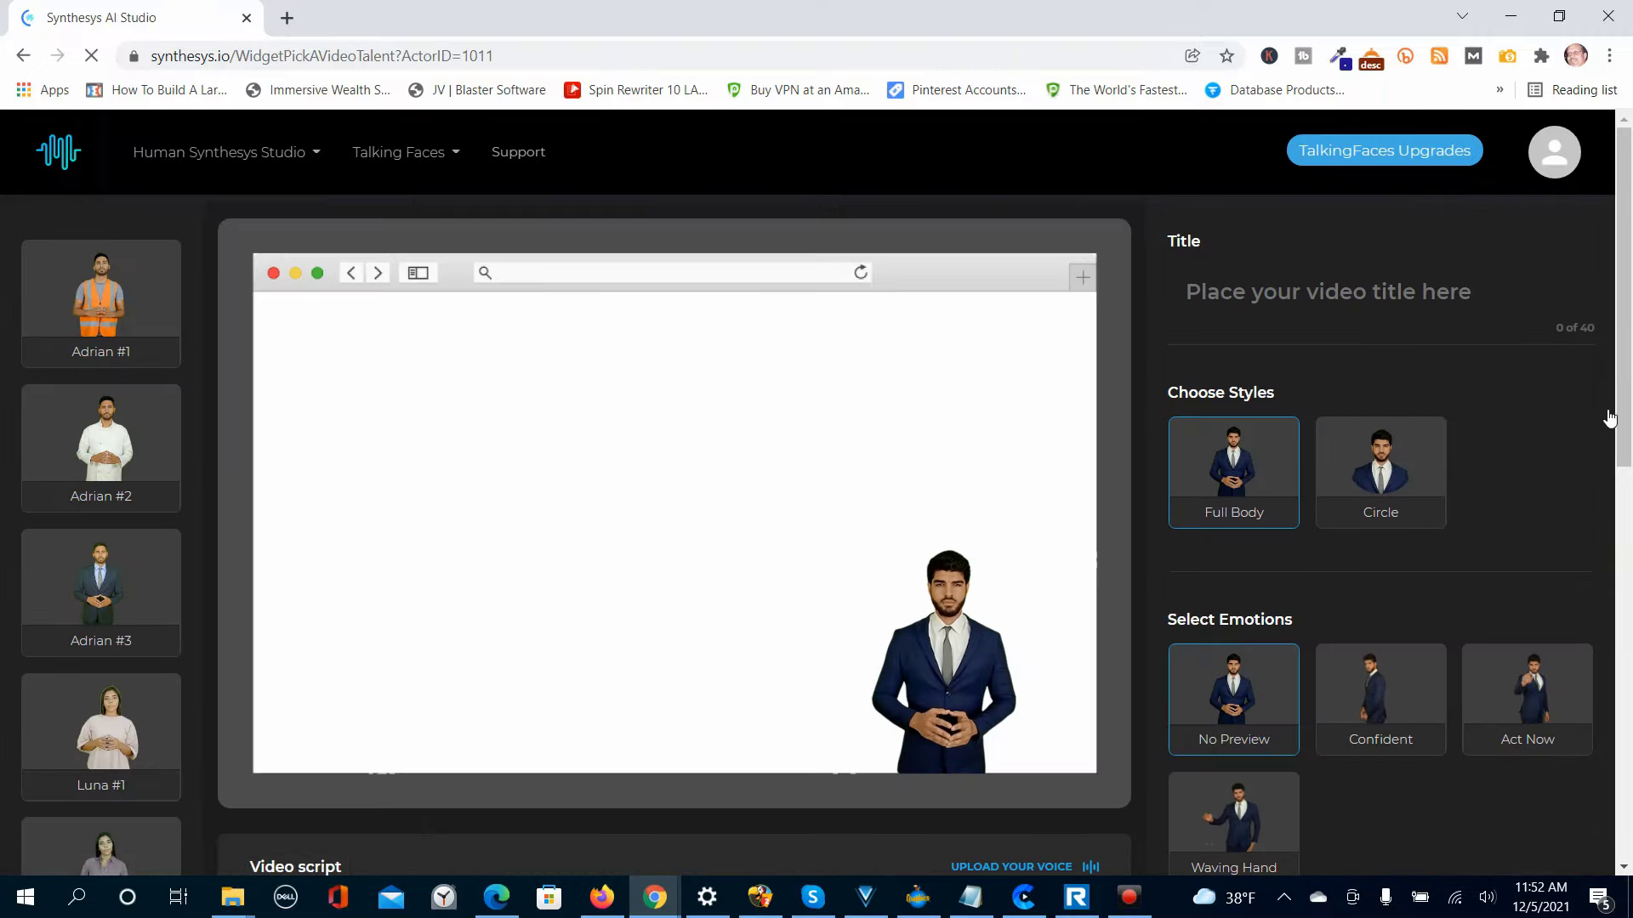
Title the video 'Review:Demo' and compare Circle and Full Body styles, settling on Full Body
click(1266, 292)
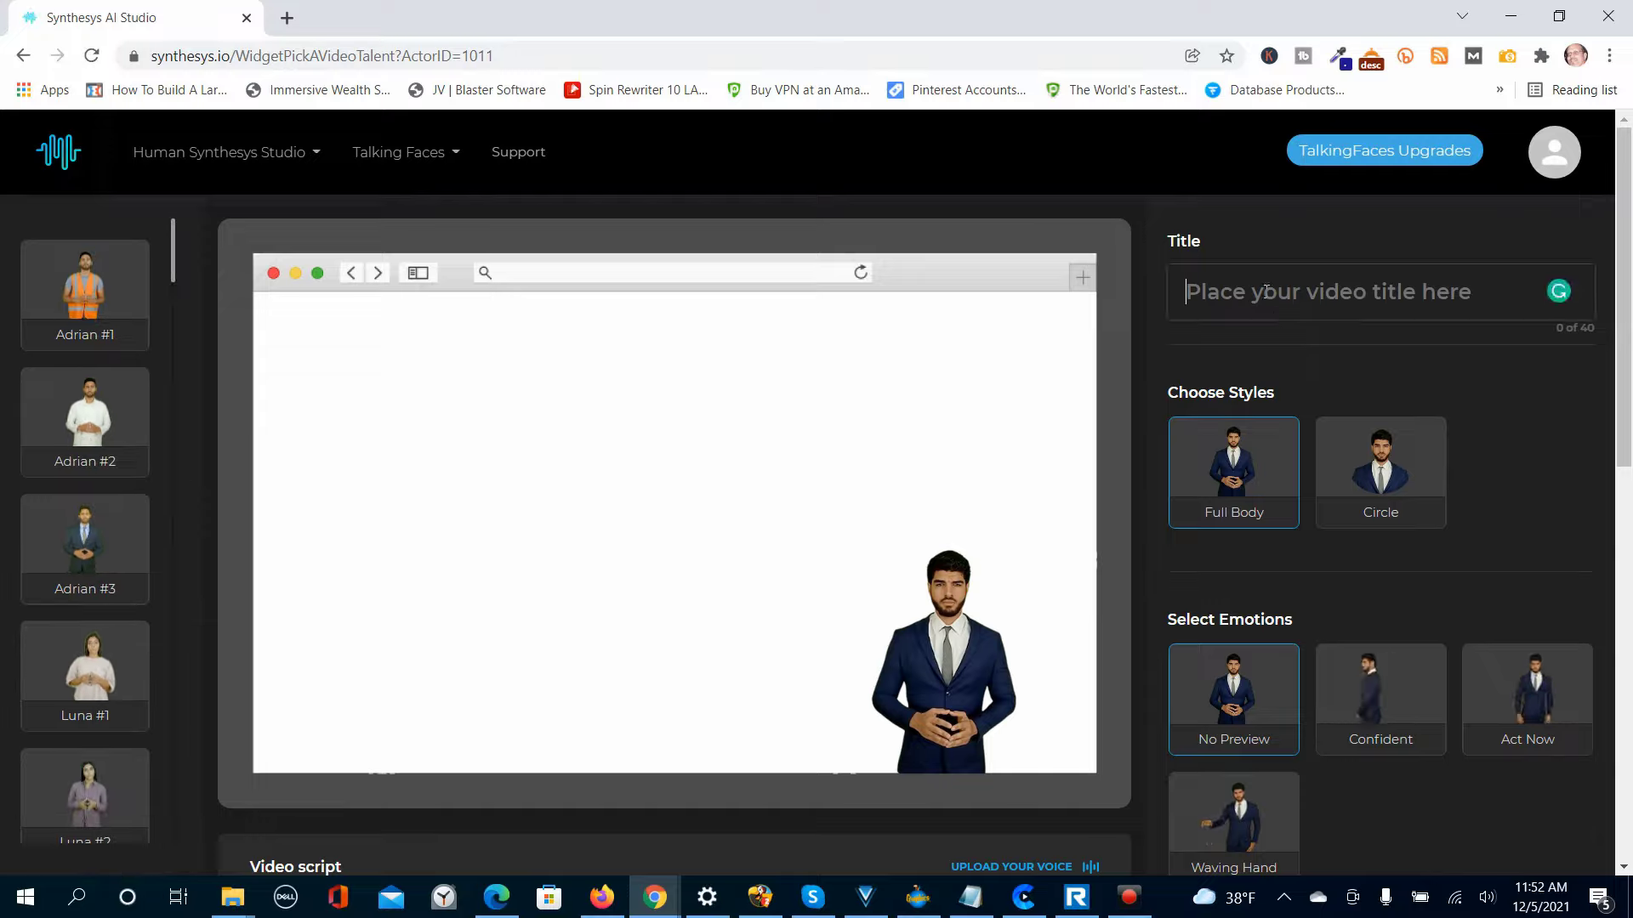
text(Review)
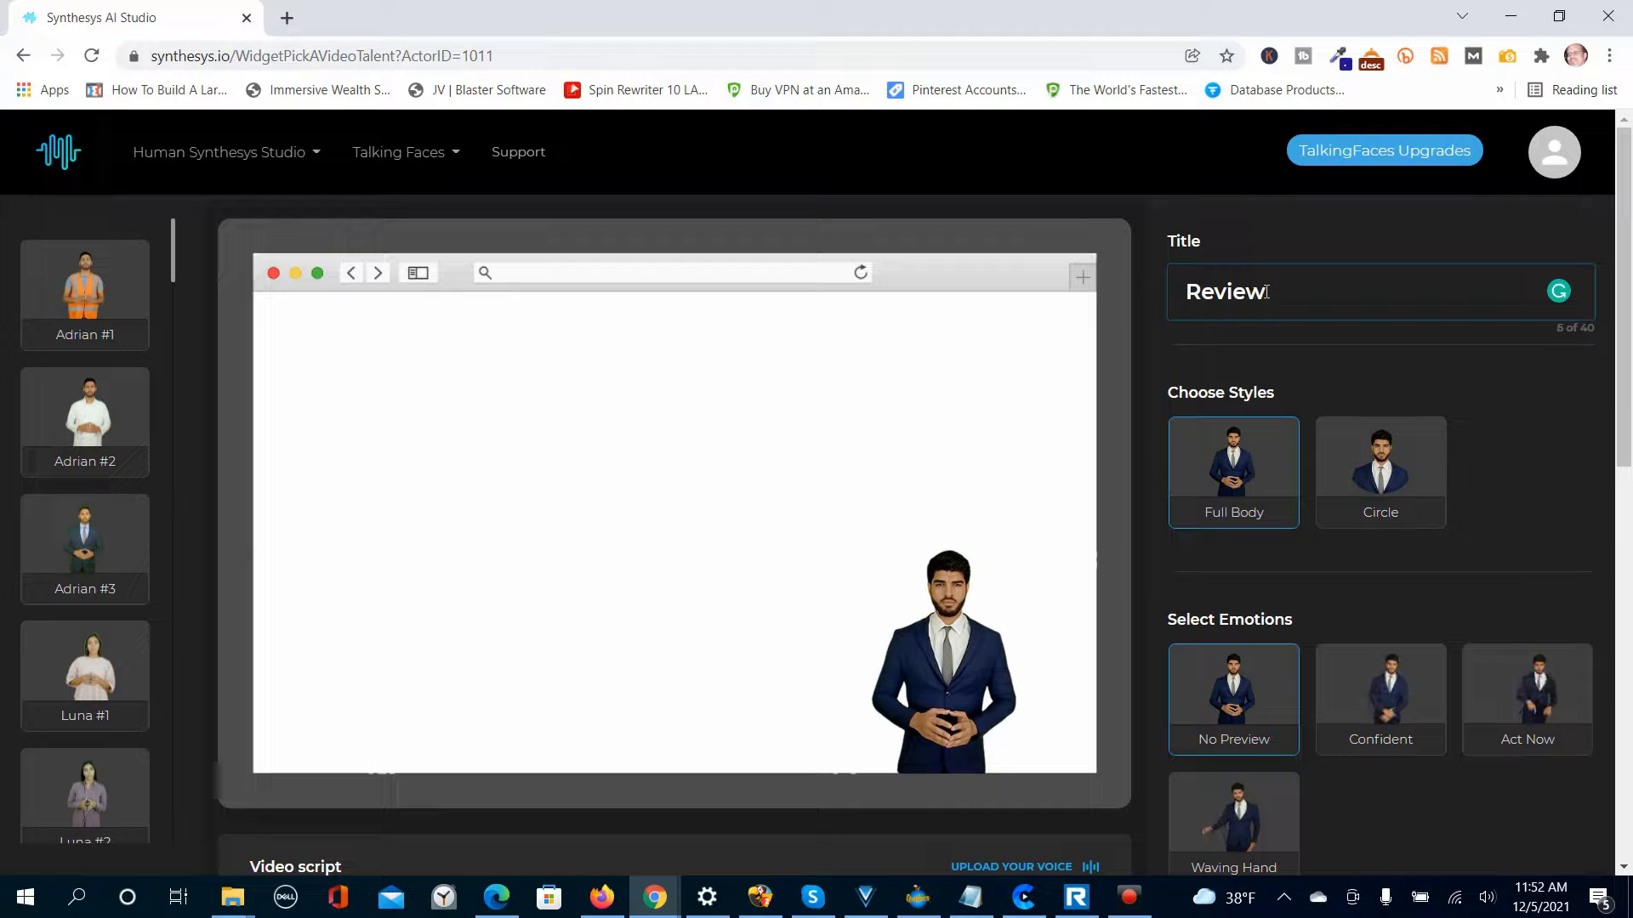
text(:)
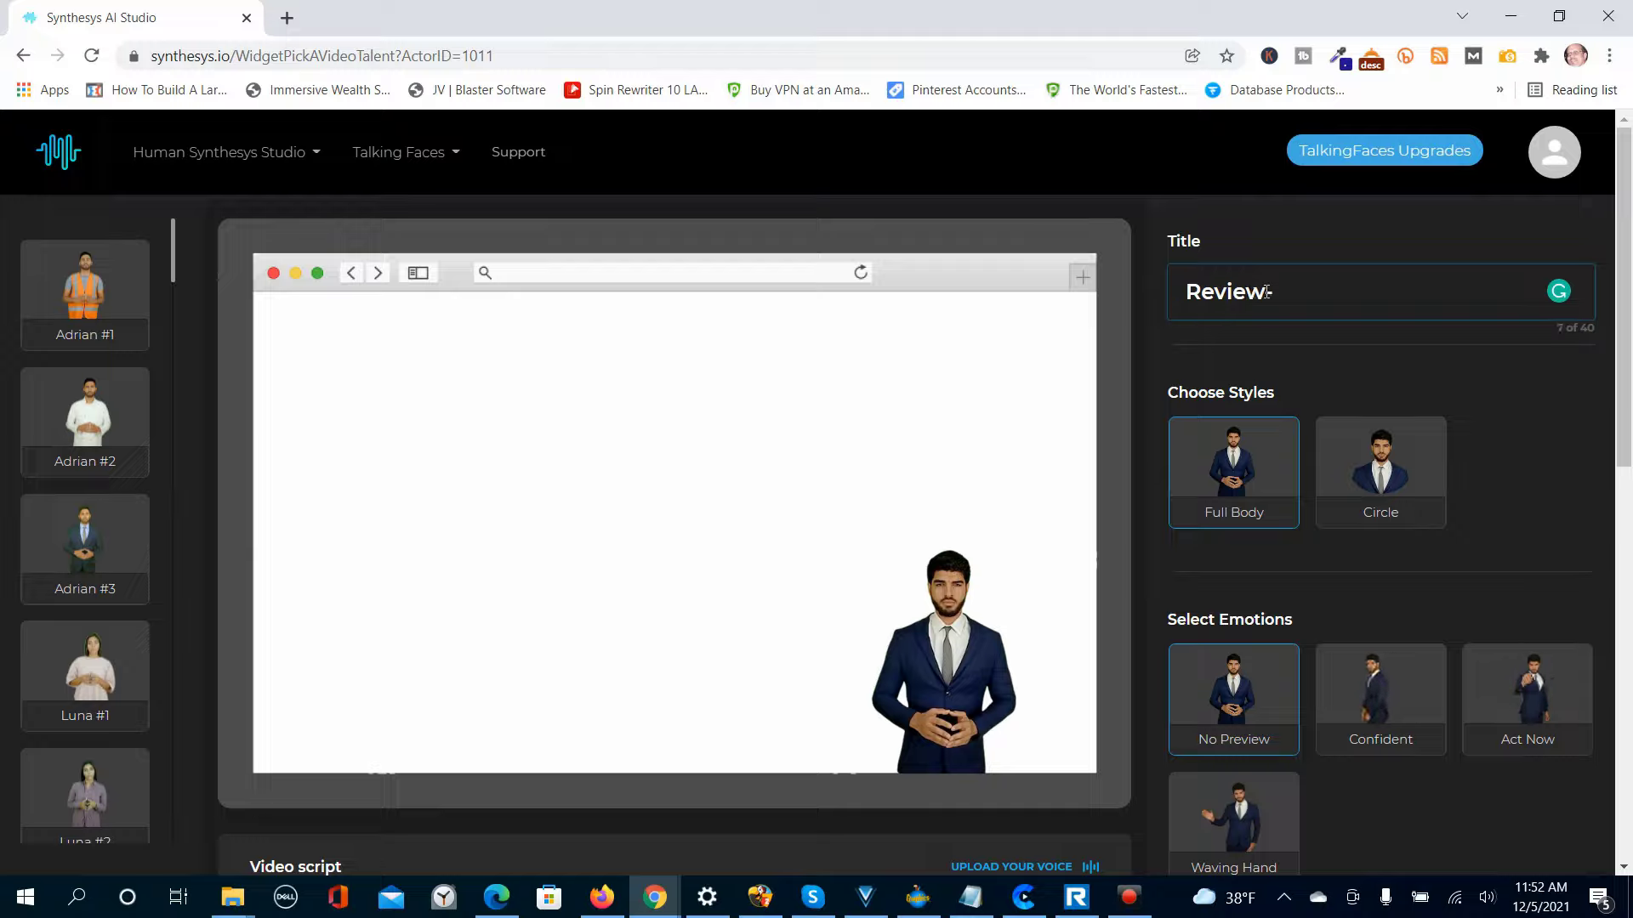
text(Demo)
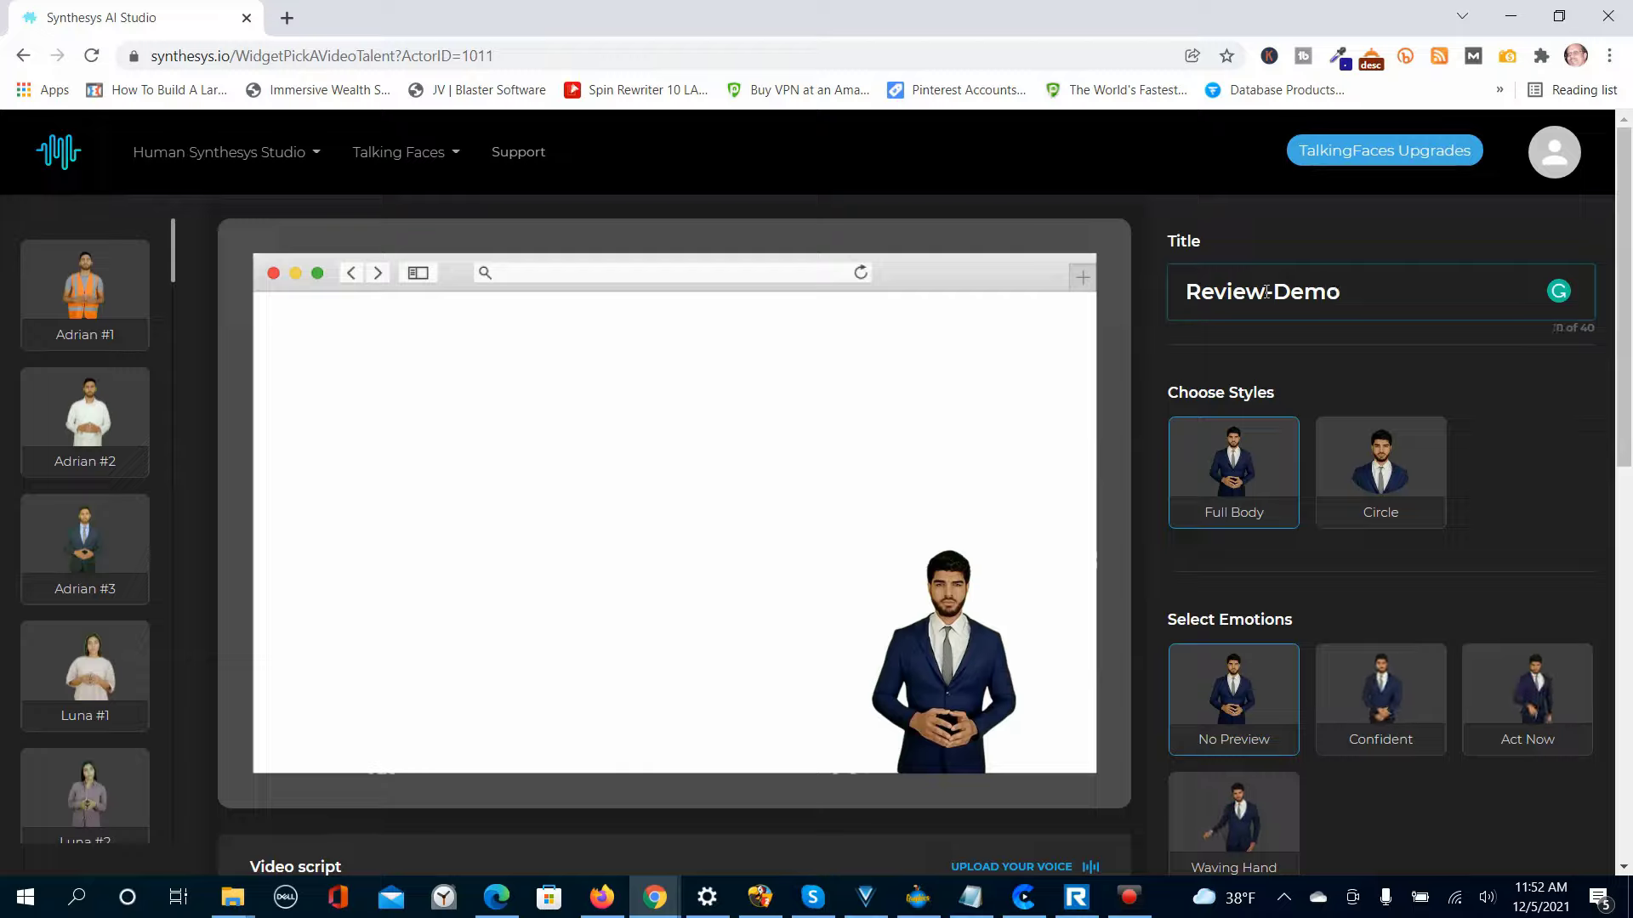
click(1391, 482)
click(1238, 483)
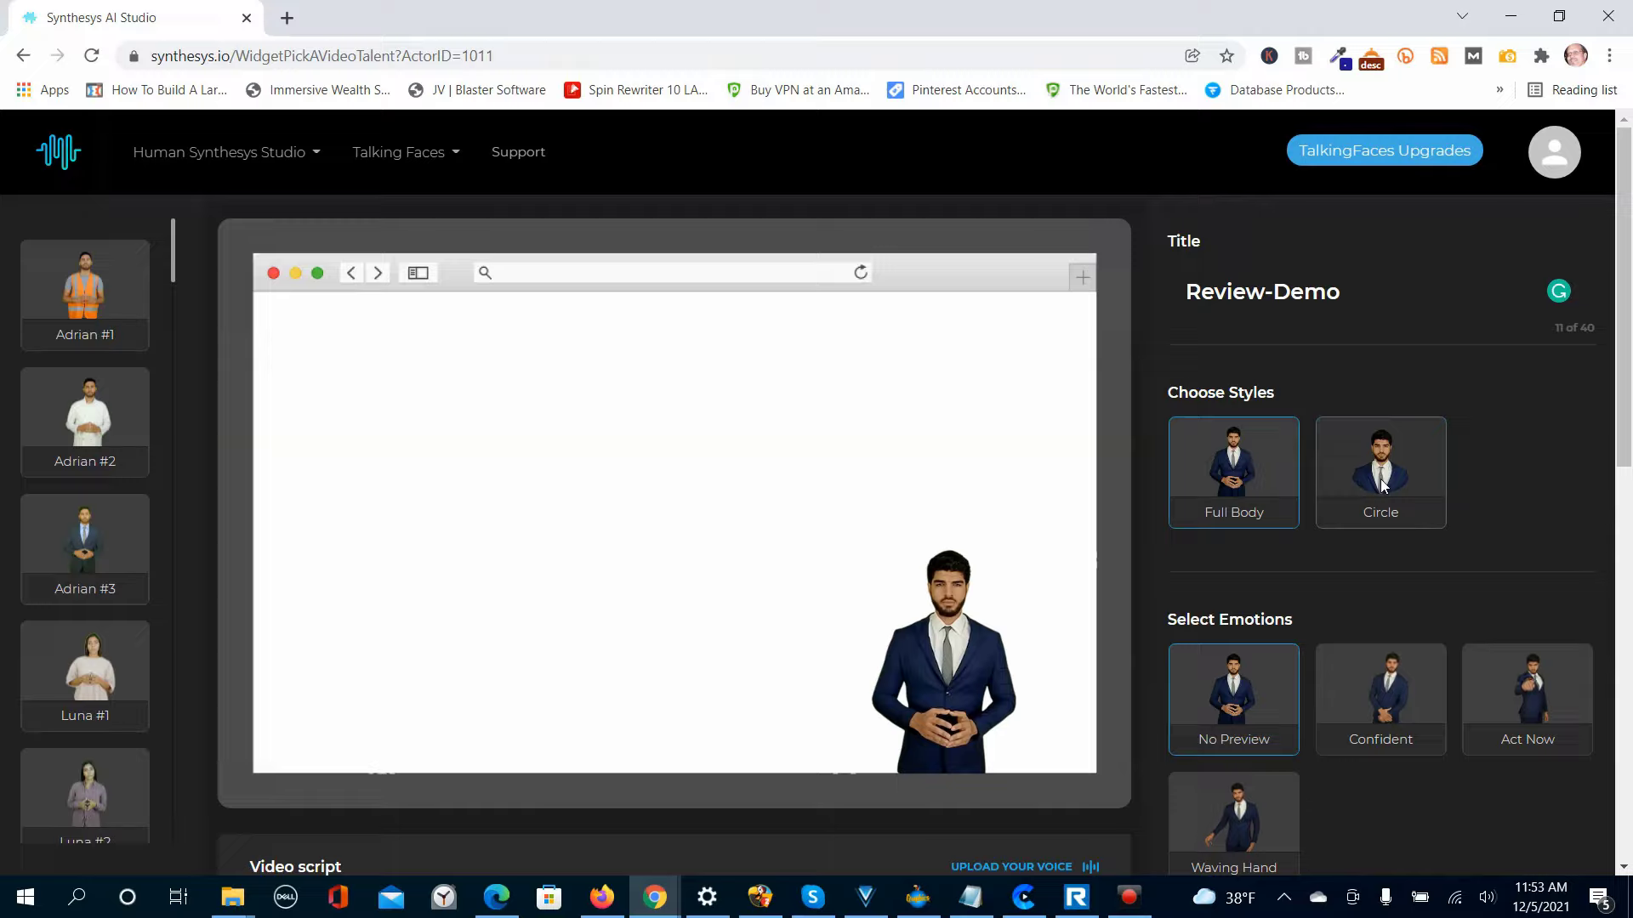
click(1277, 478)
click(1248, 478)
click(1359, 483)
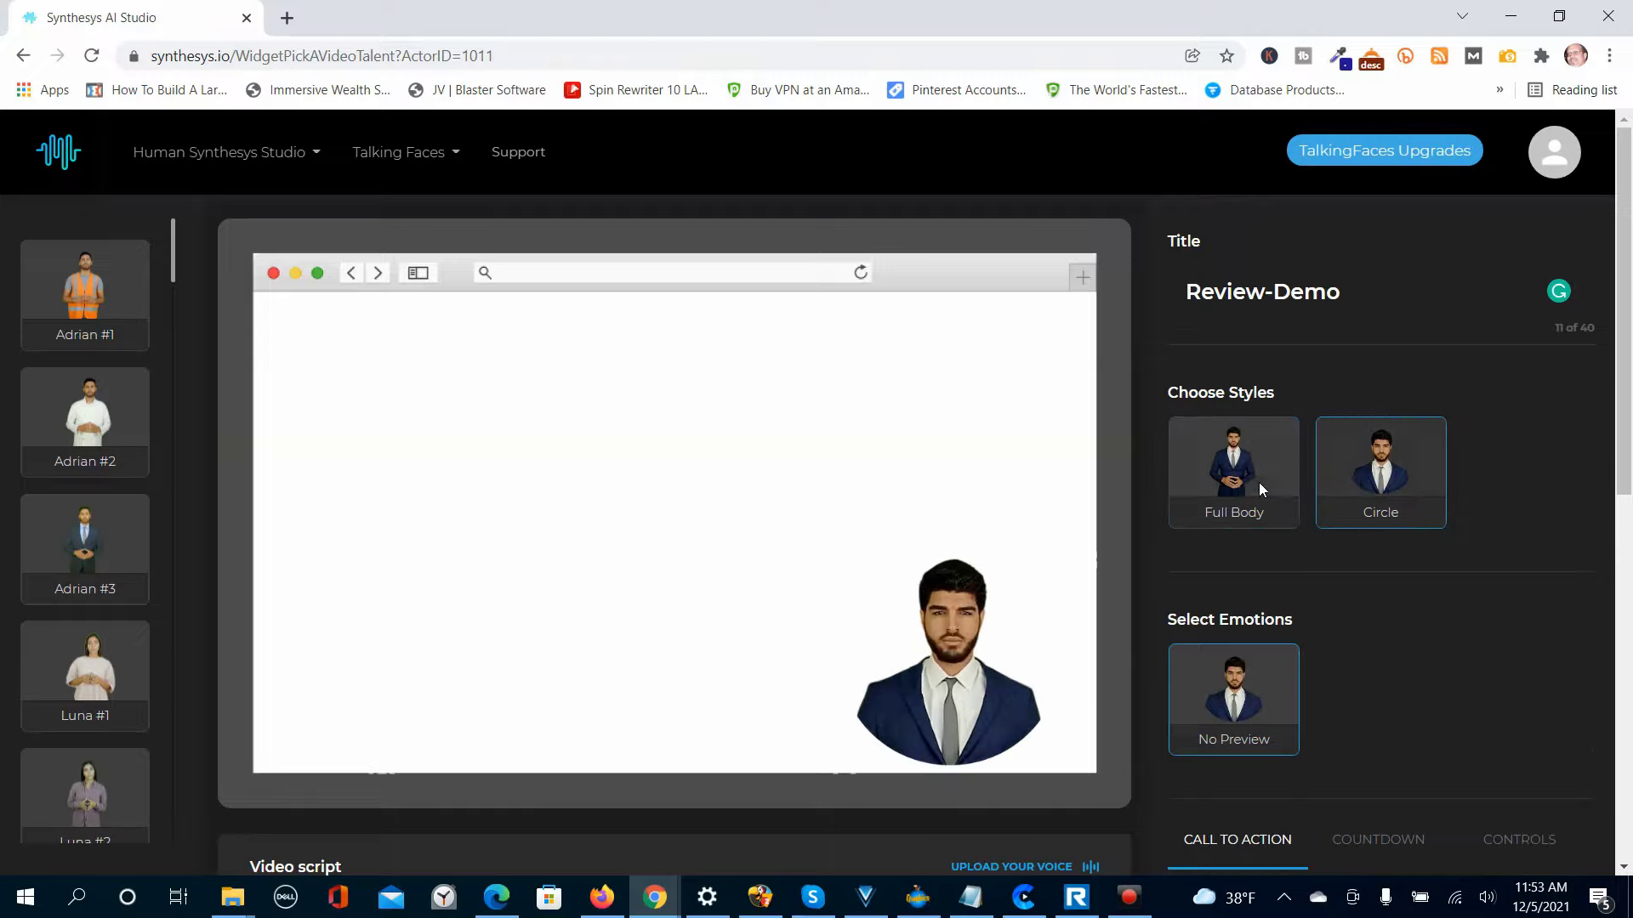
click(1243, 484)
scroll(1502, 519, down, 1)
scroll(1510, 513, down, 3)
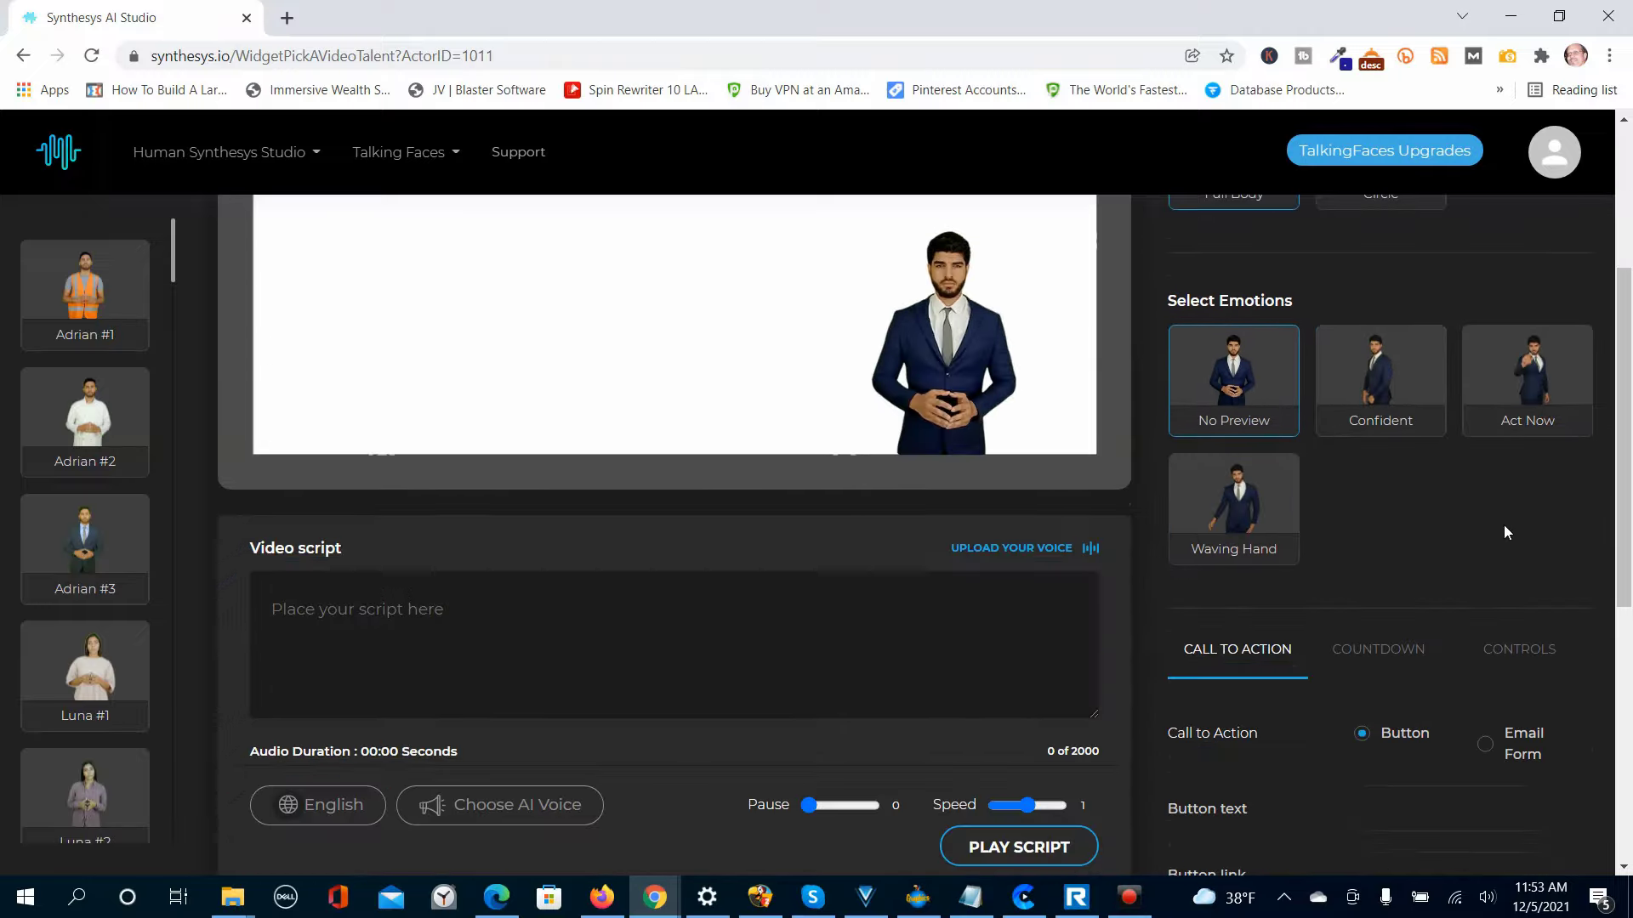
scroll(1466, 519, up, 2)
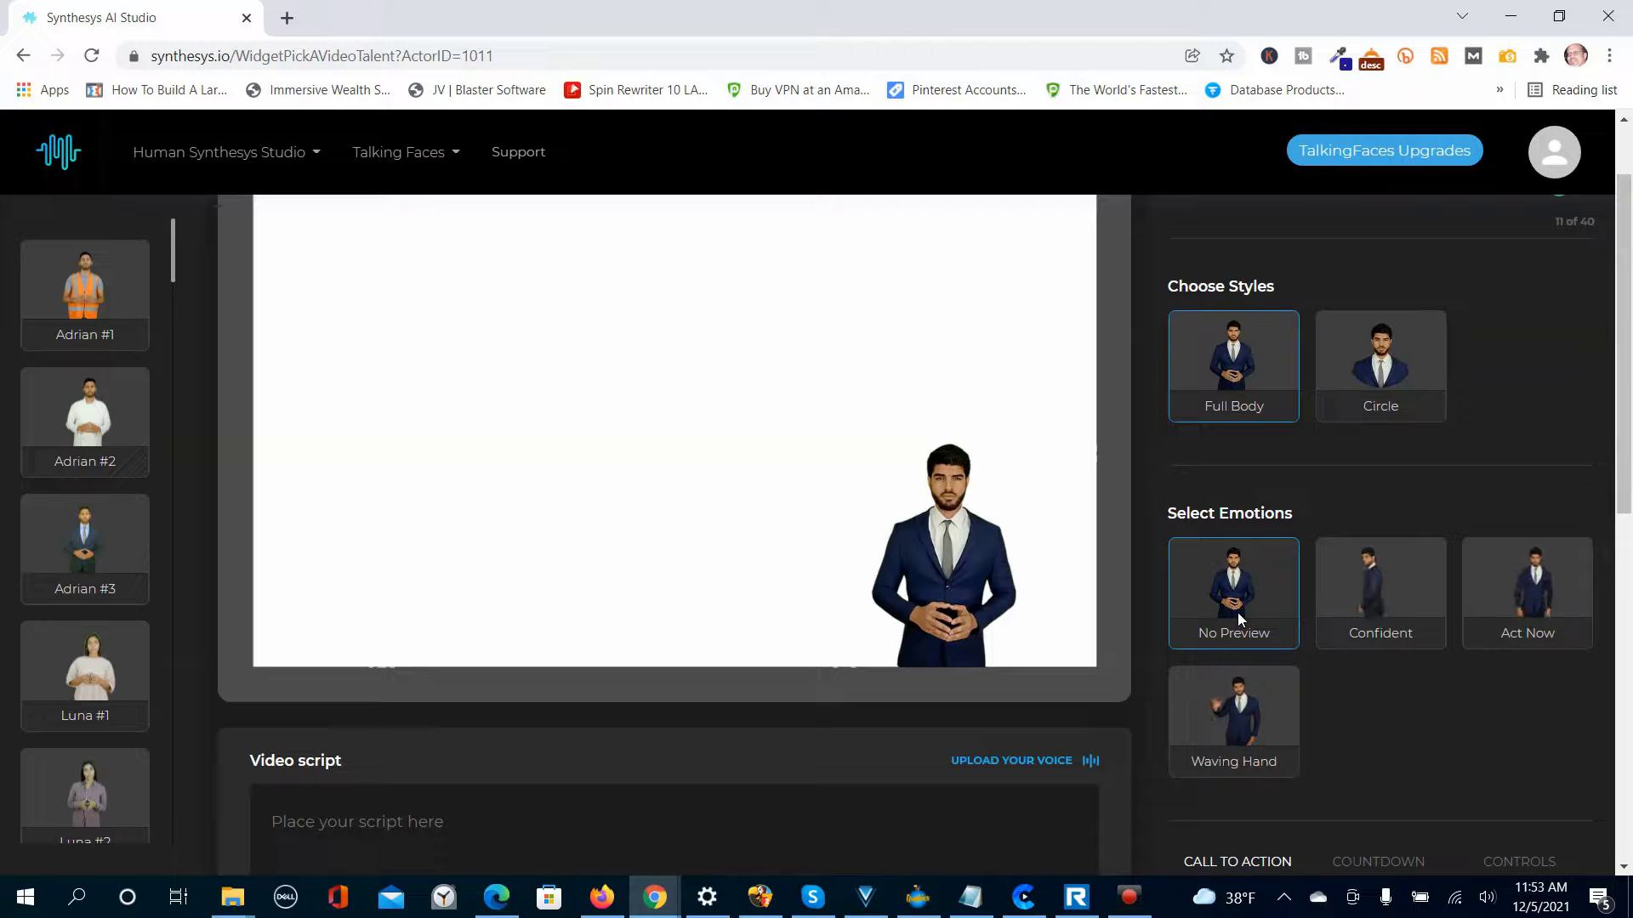
Preview the Confident, Act Now and Waving Hand emotions on Paul #2
click(1382, 595)
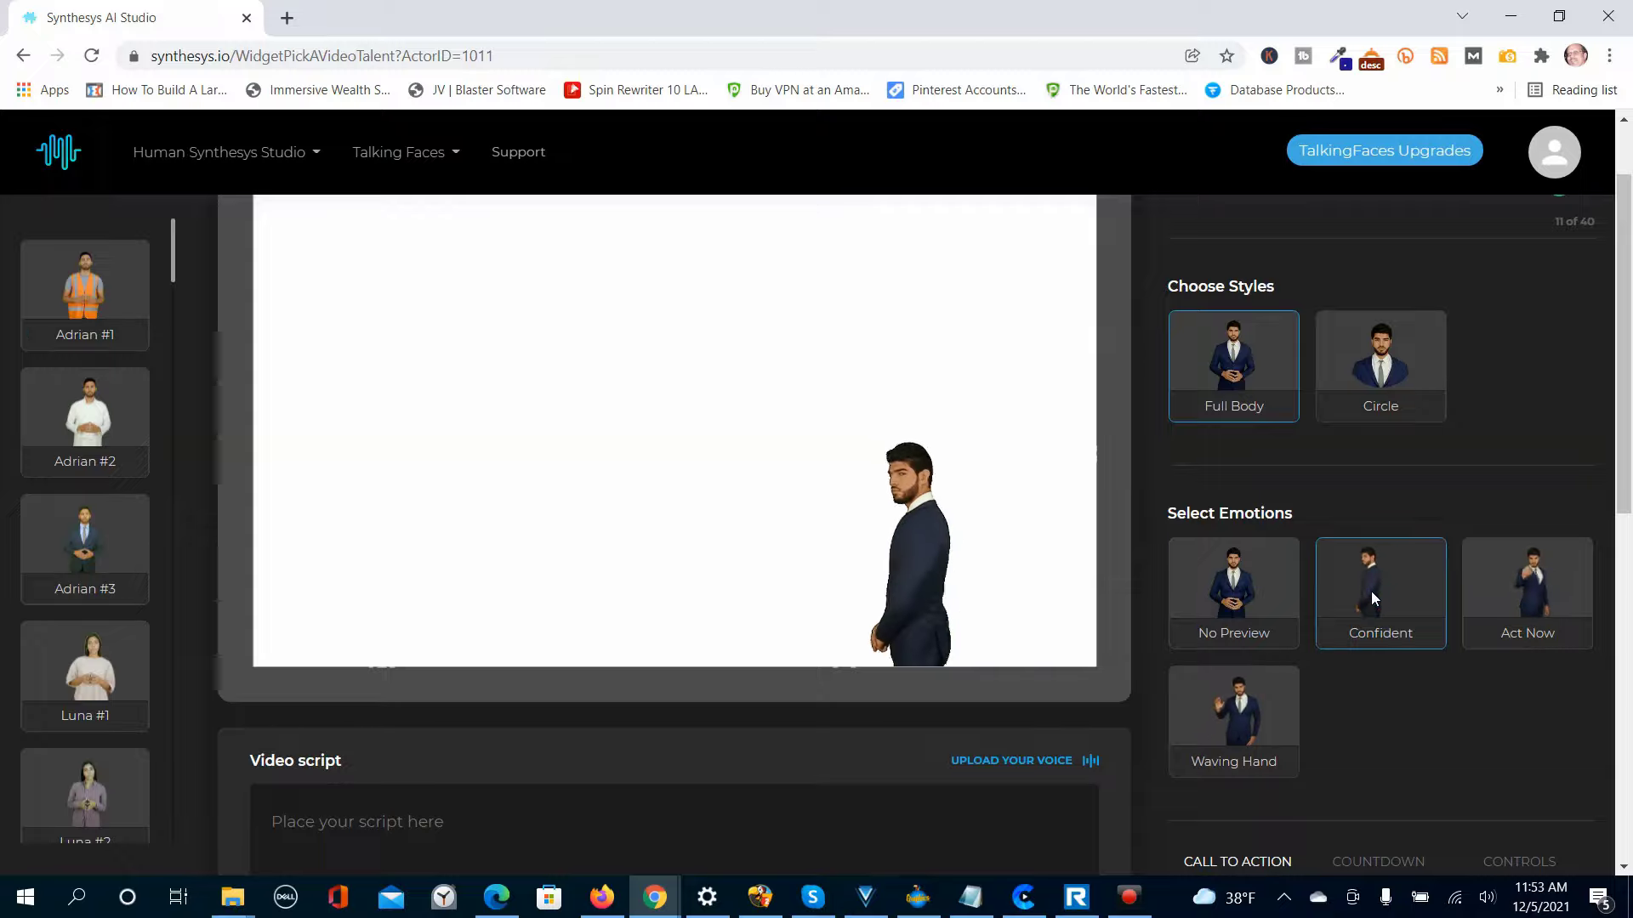
click(1526, 594)
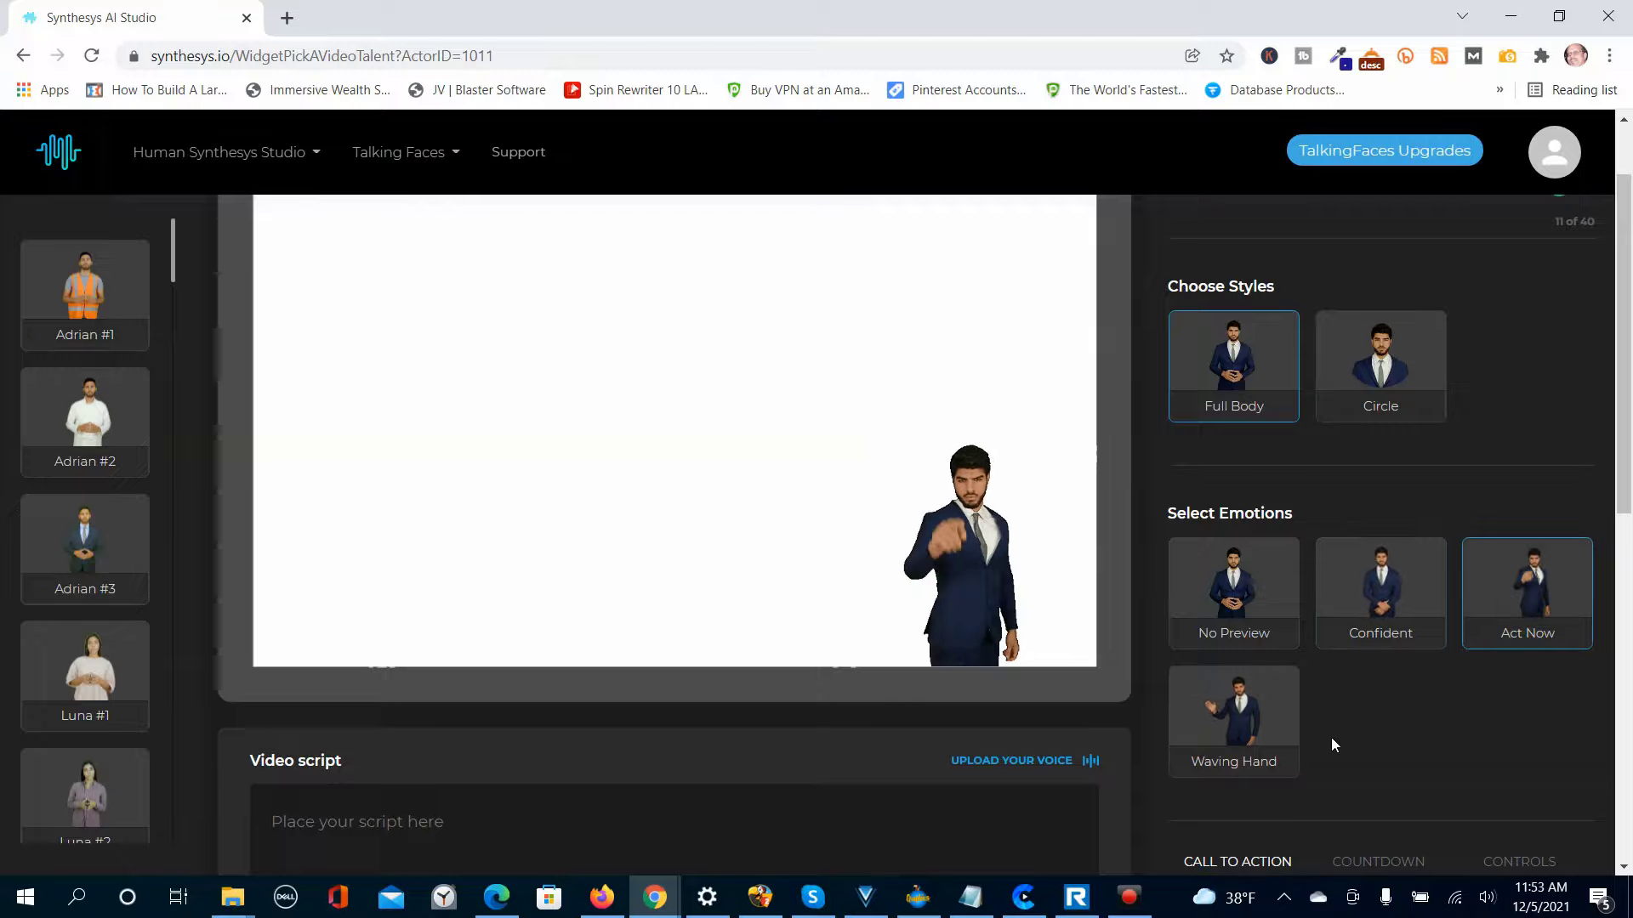
click(1210, 721)
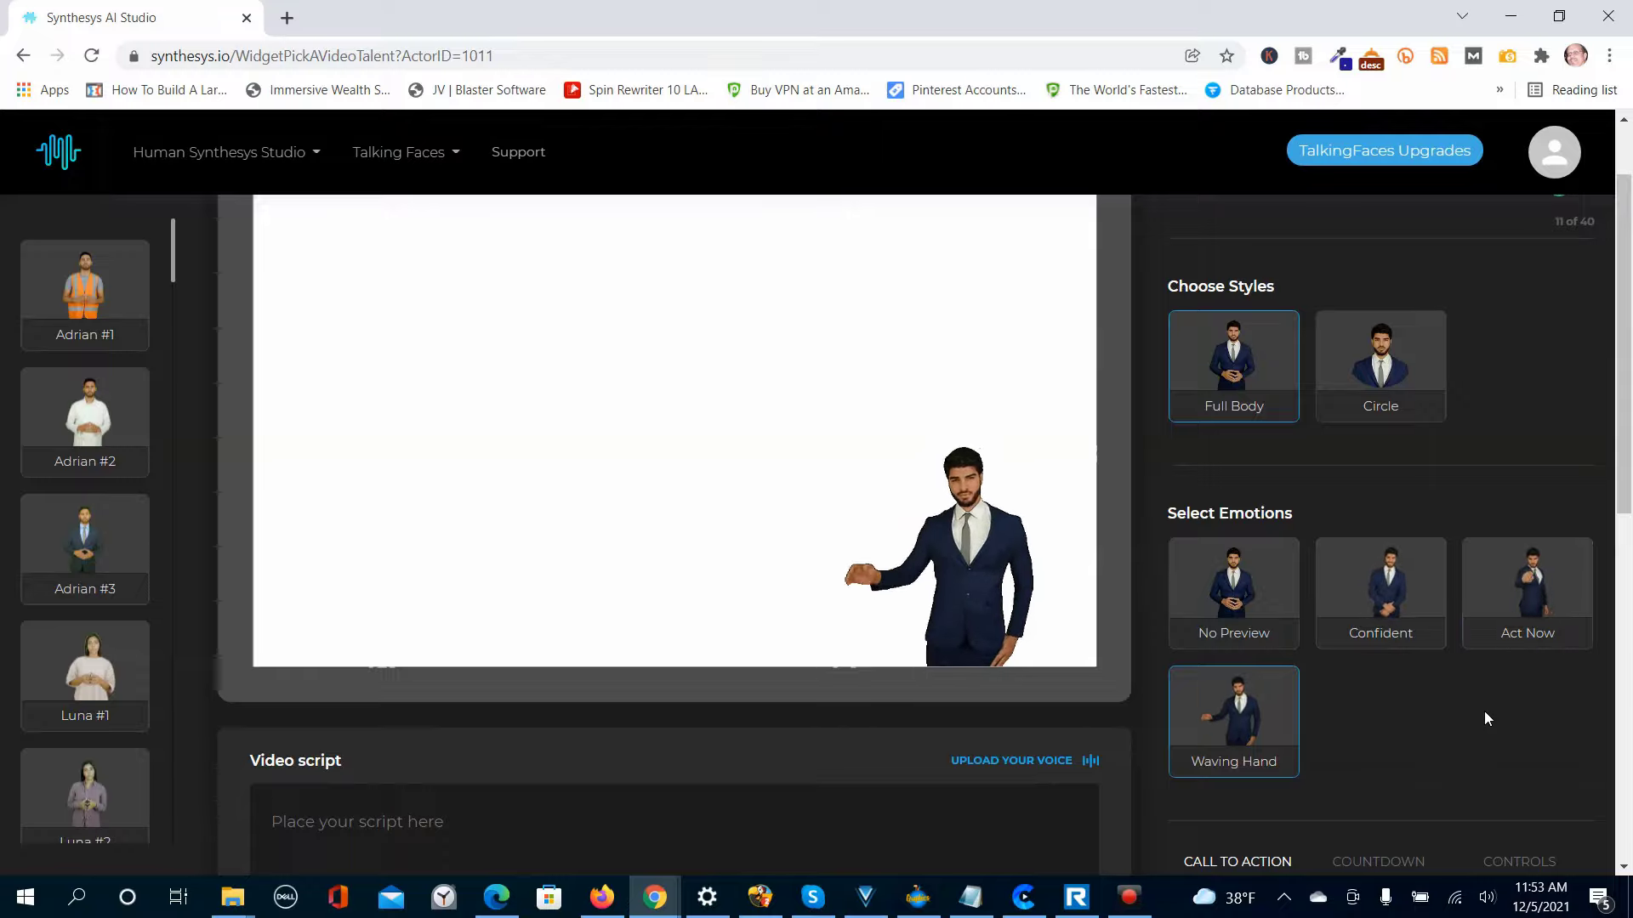
scroll(1485, 719, down, 1)
Reset the emotion to No Preview and look through the Countdown and Controls tabs
click(1260, 478)
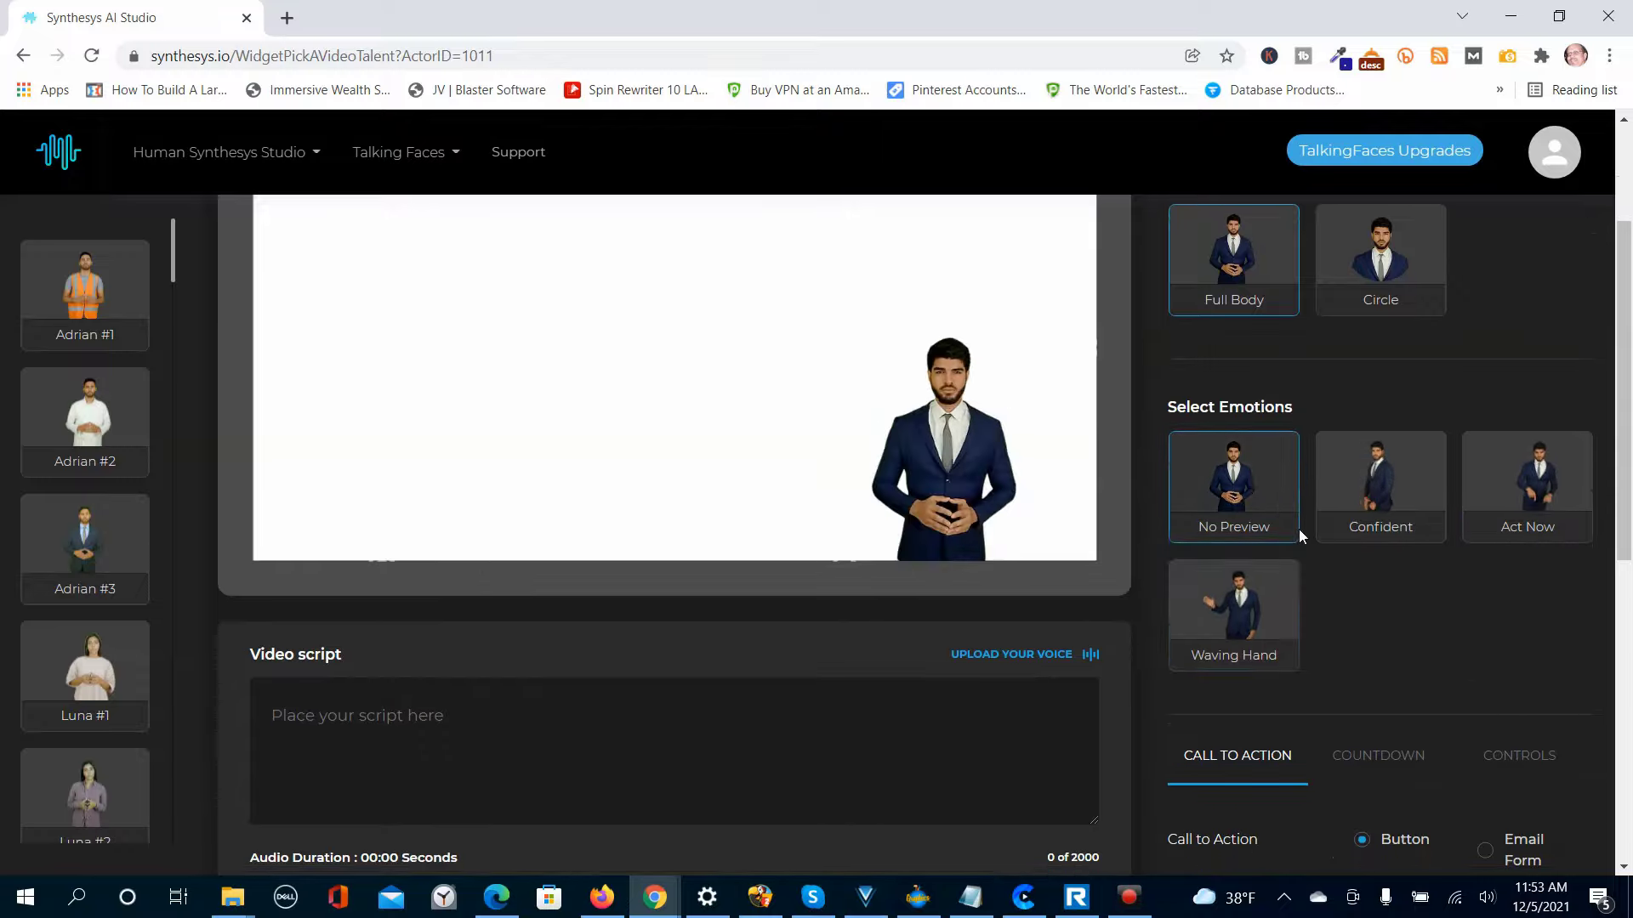
scroll(1476, 605, down, 3)
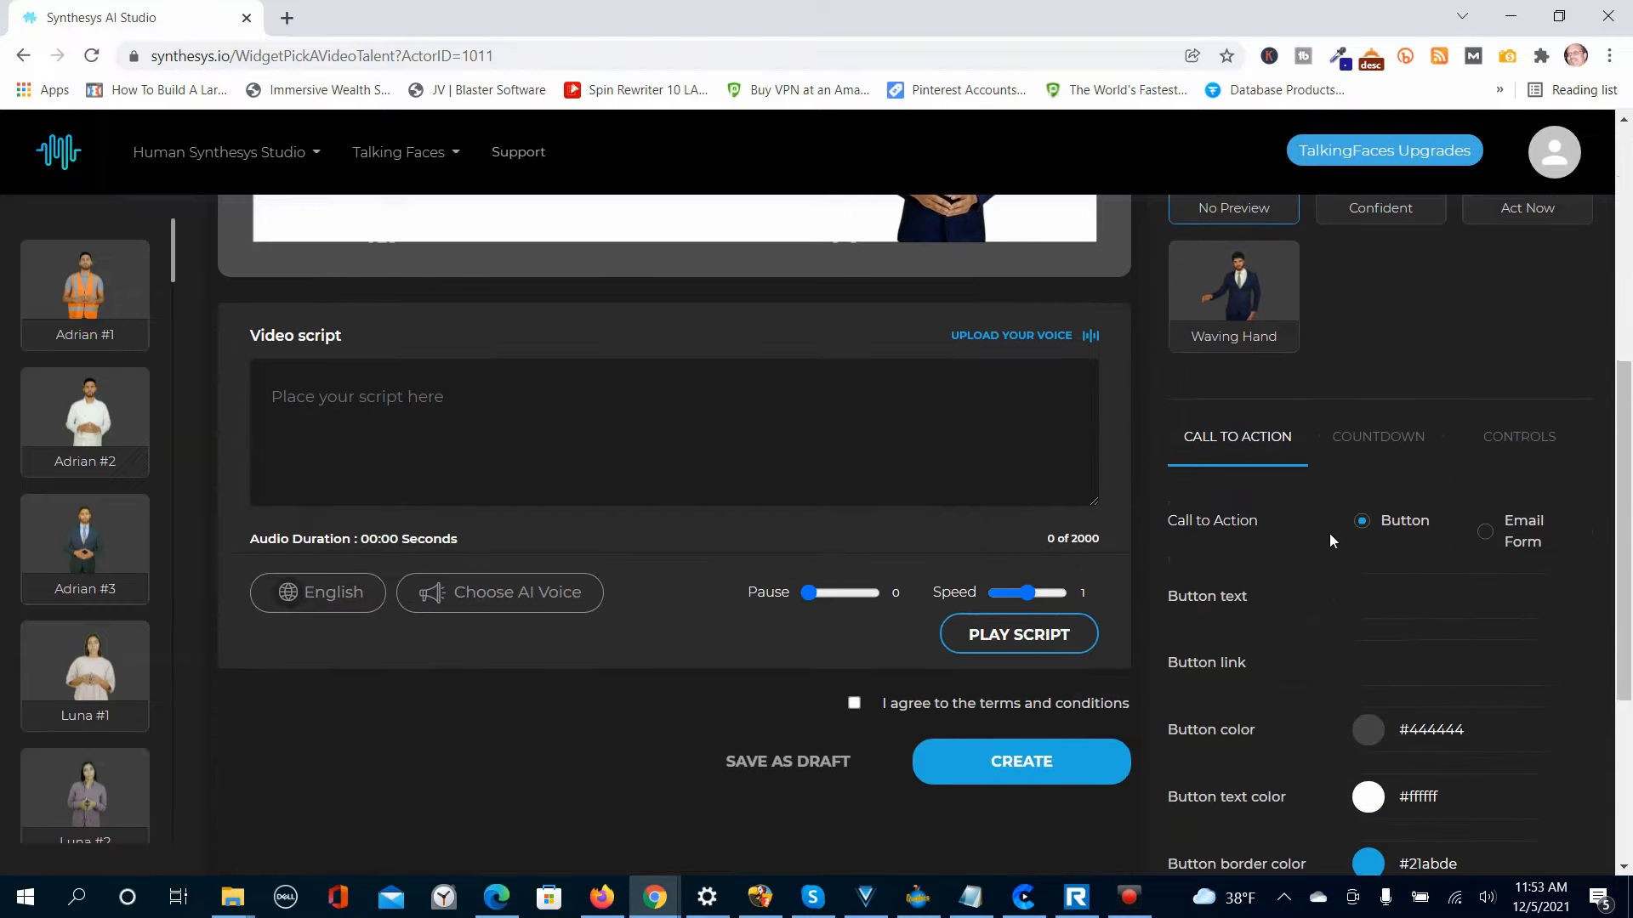
scroll(1355, 532, down, 1)
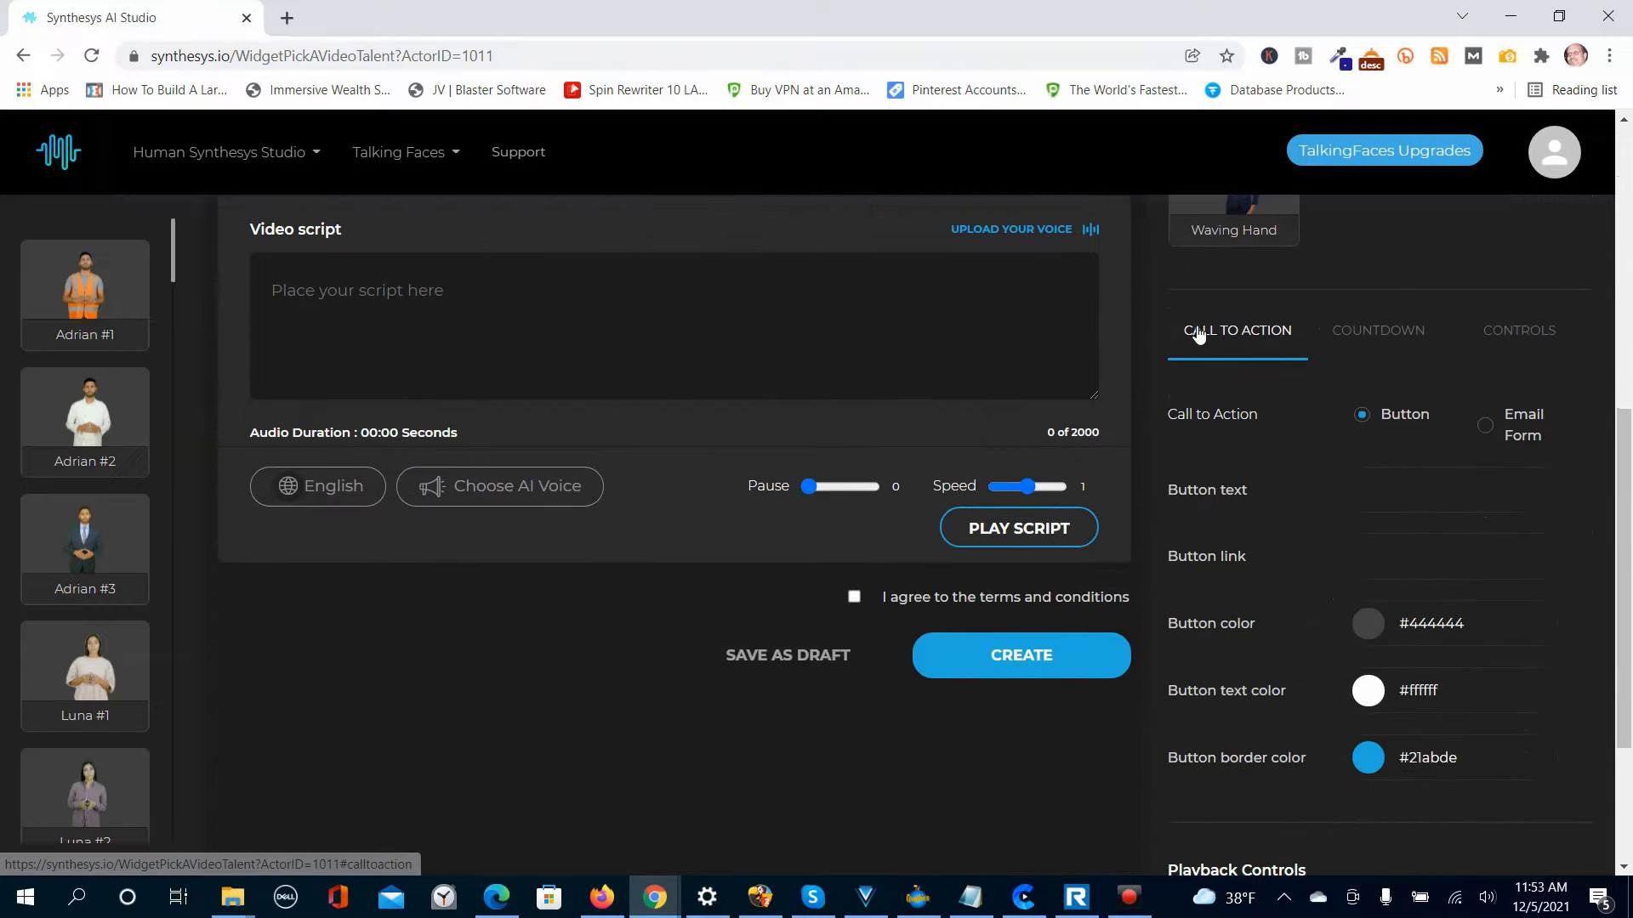
click(1386, 335)
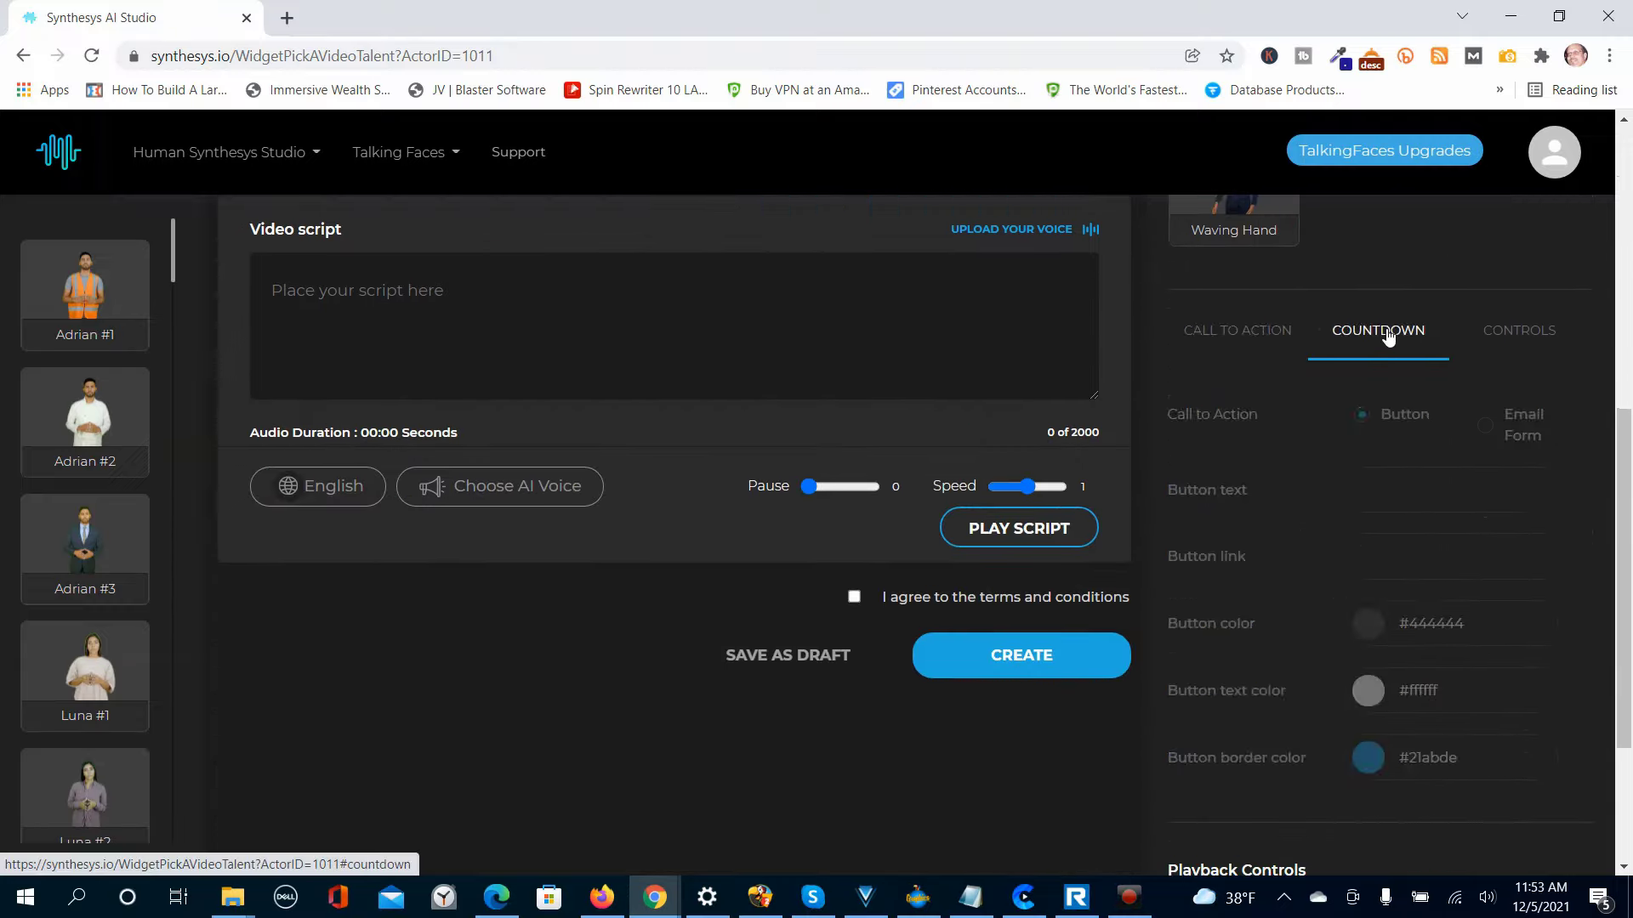
click(1517, 339)
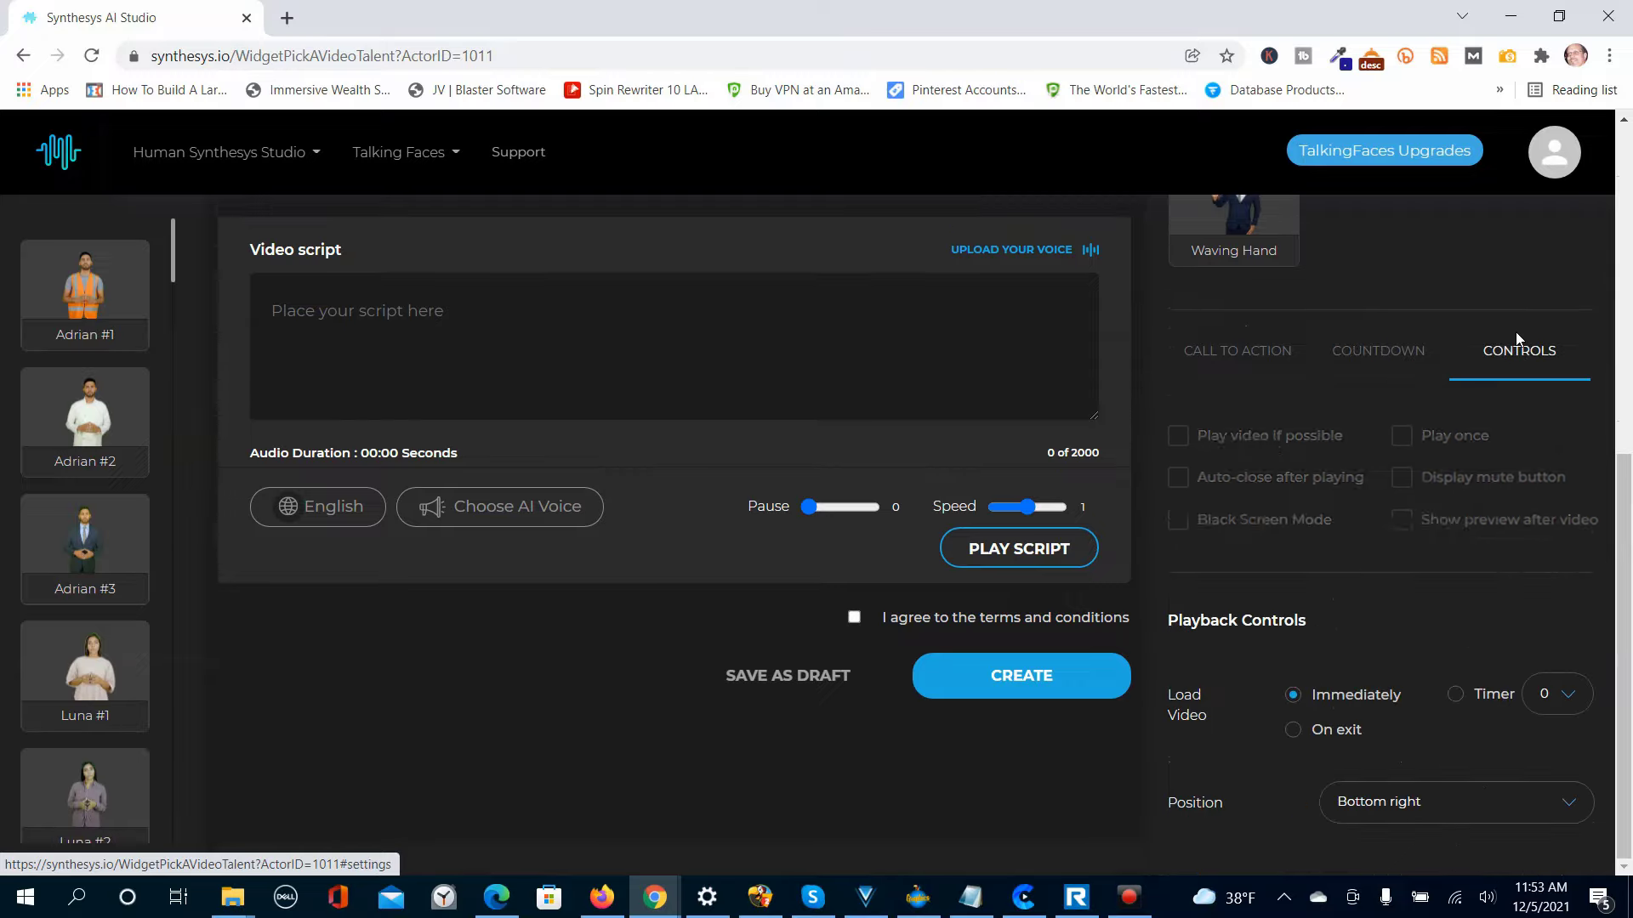
click(1212, 356)
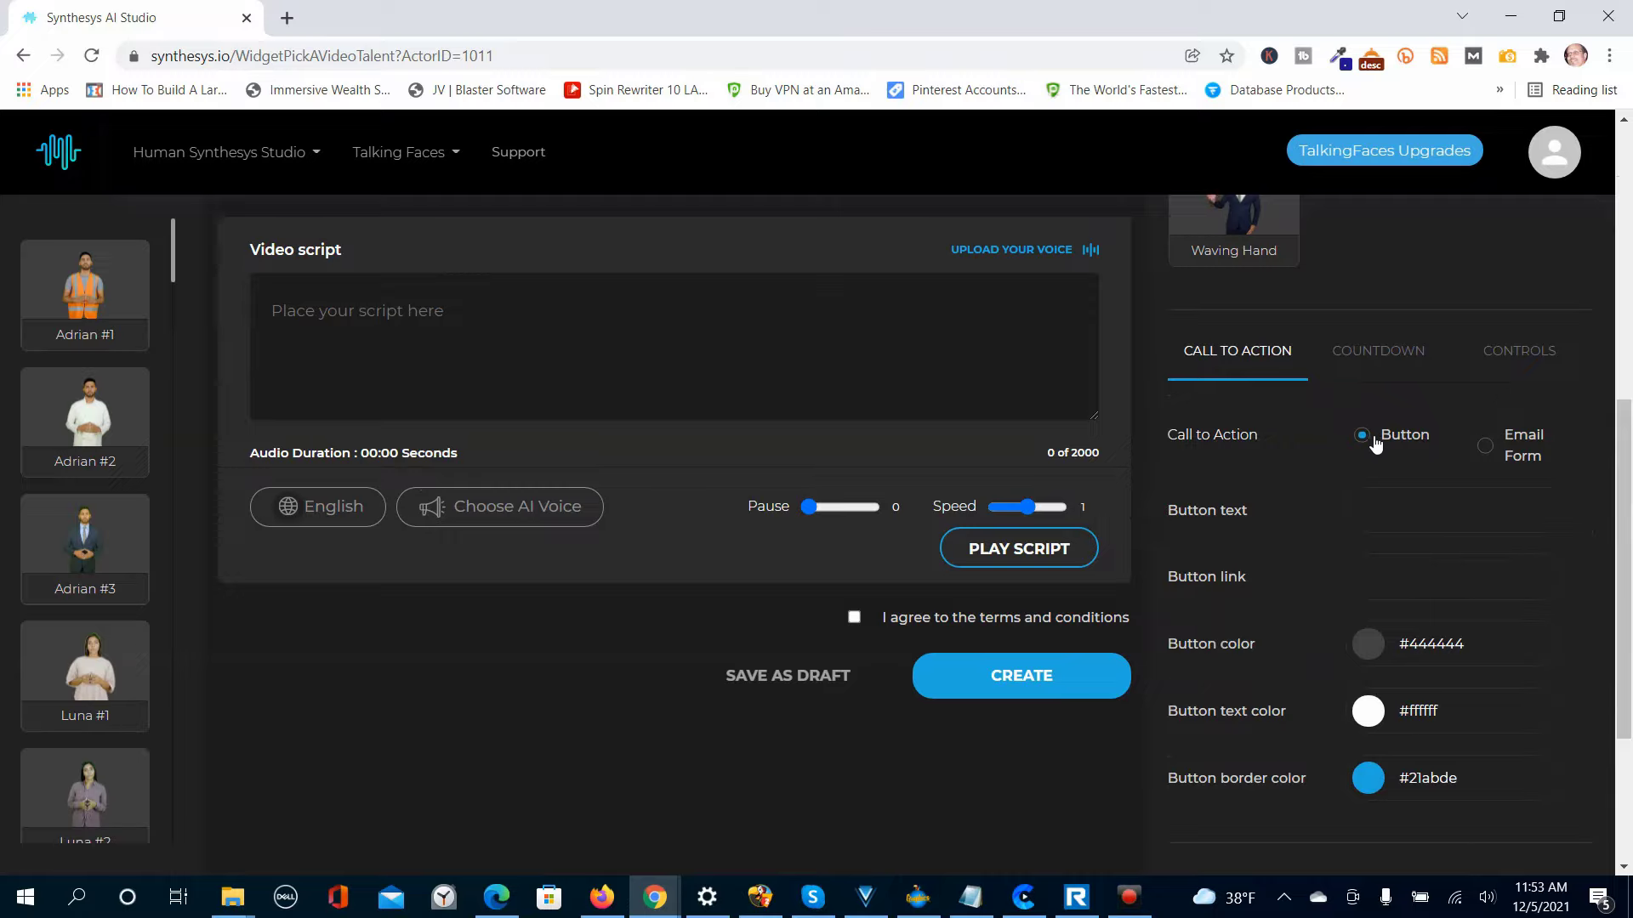
Make the call to action an Email Form with the Import HTML Form type
click(1488, 451)
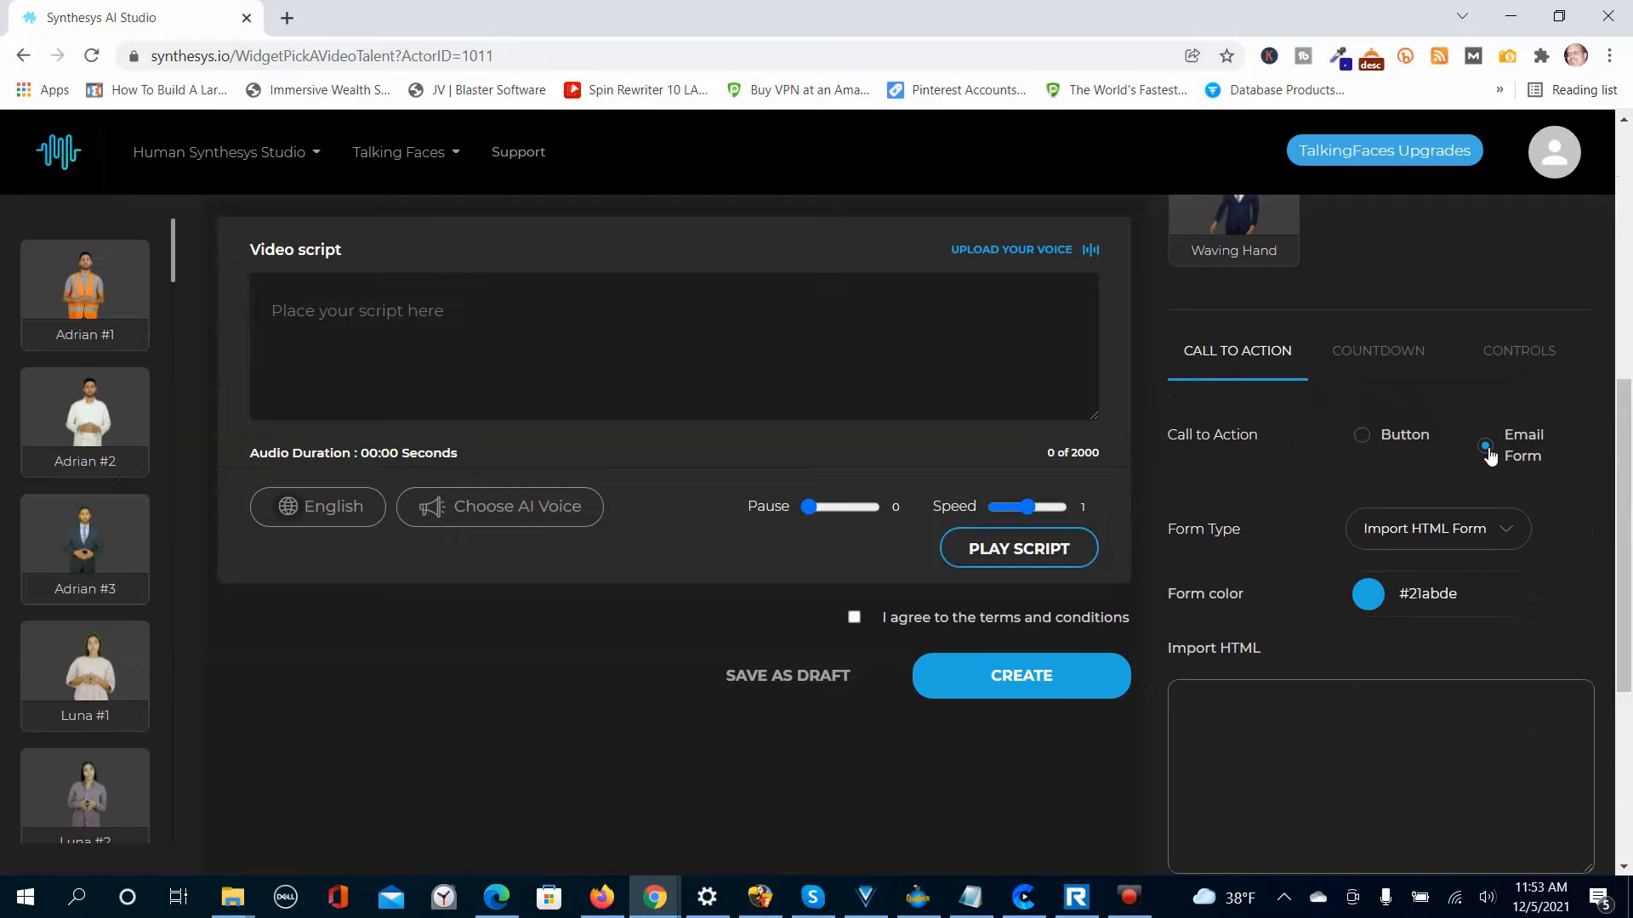
click(1451, 534)
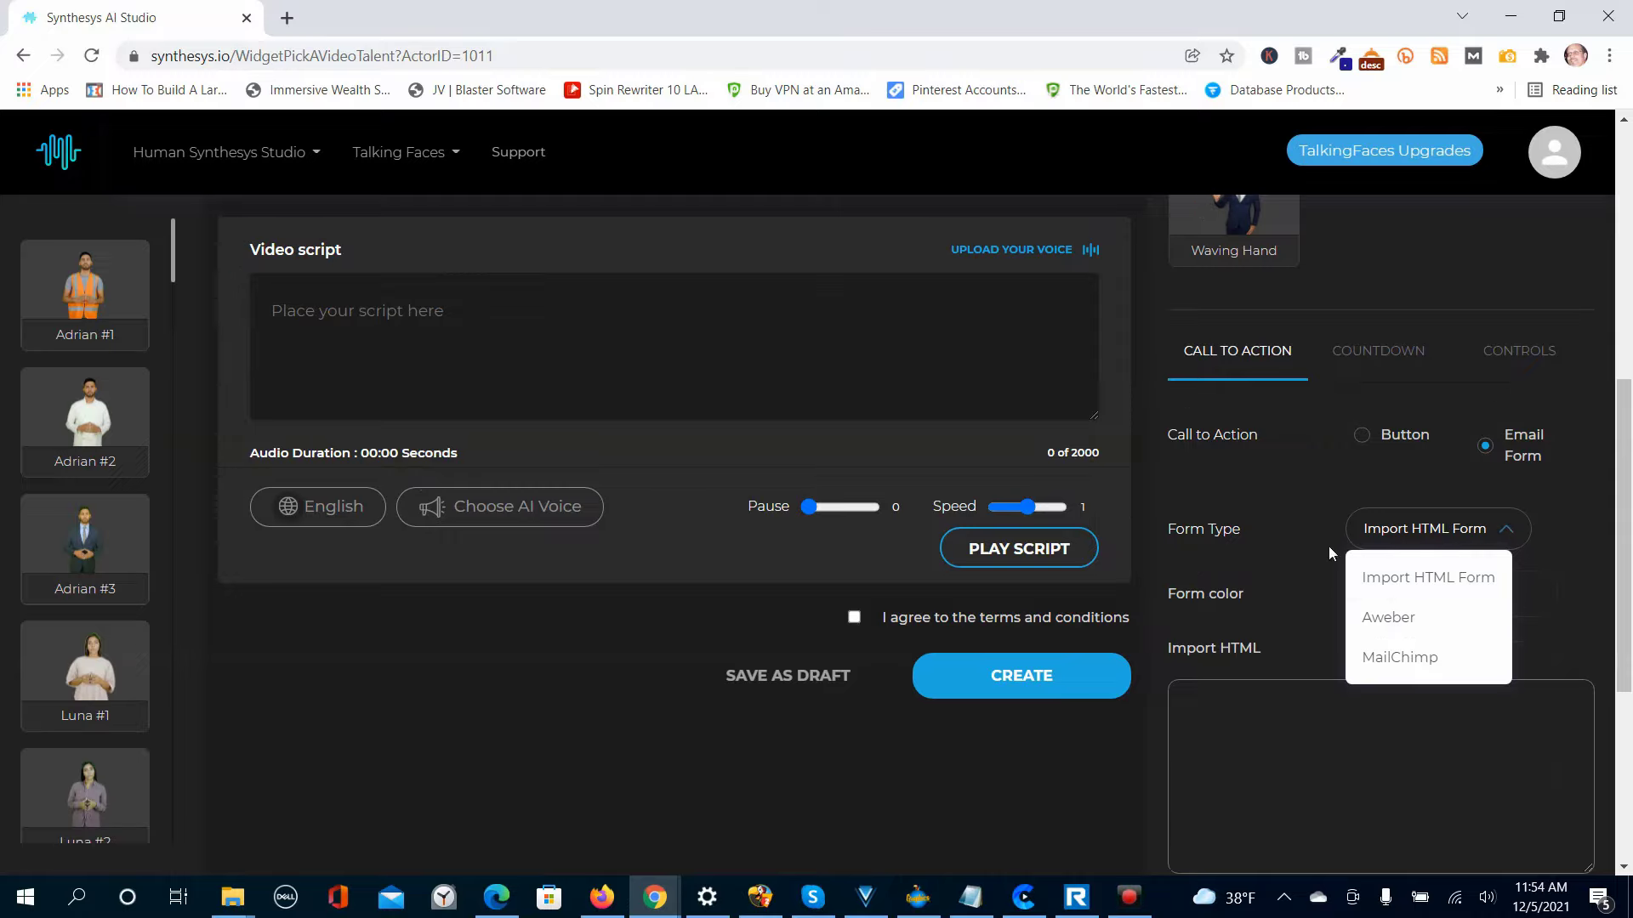
click(1311, 468)
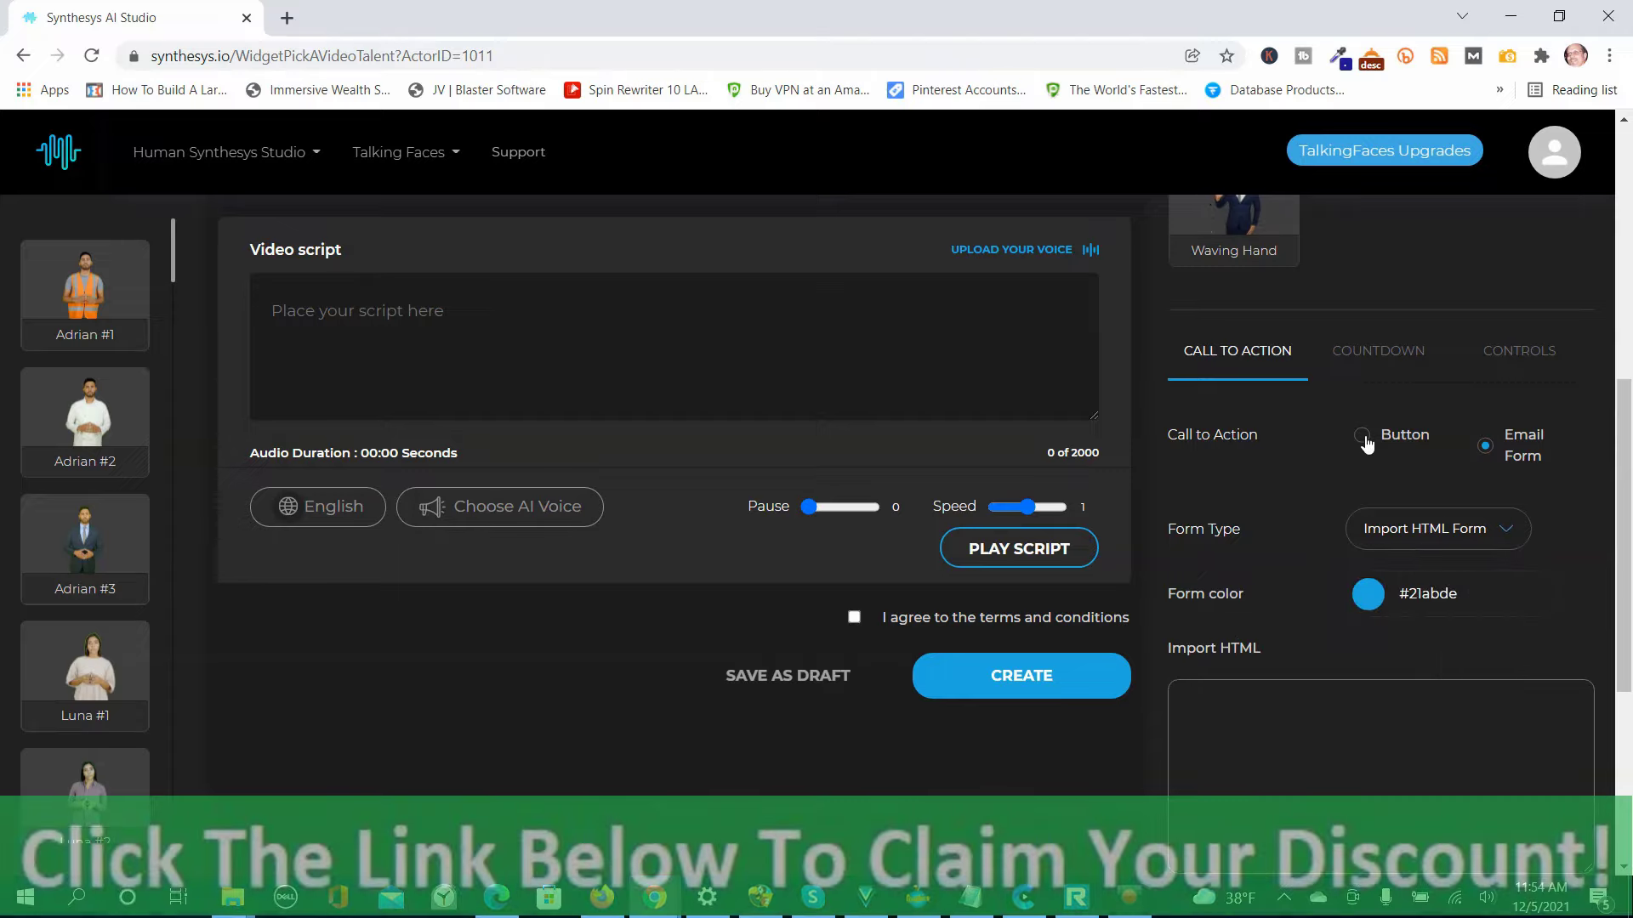
click(1402, 437)
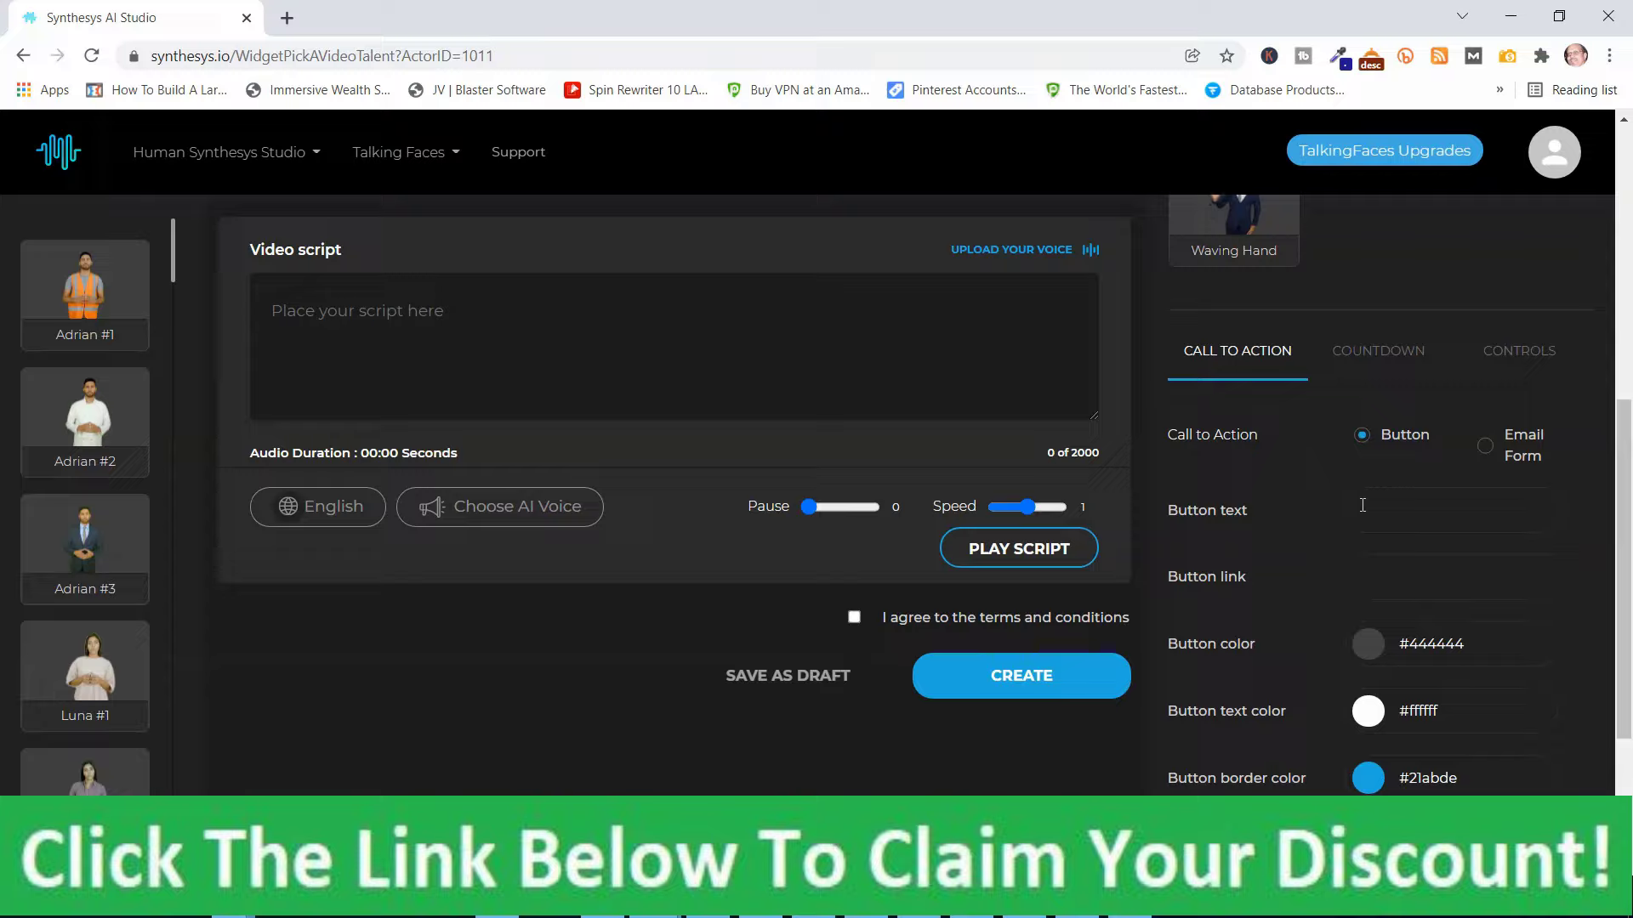
click(1380, 517)
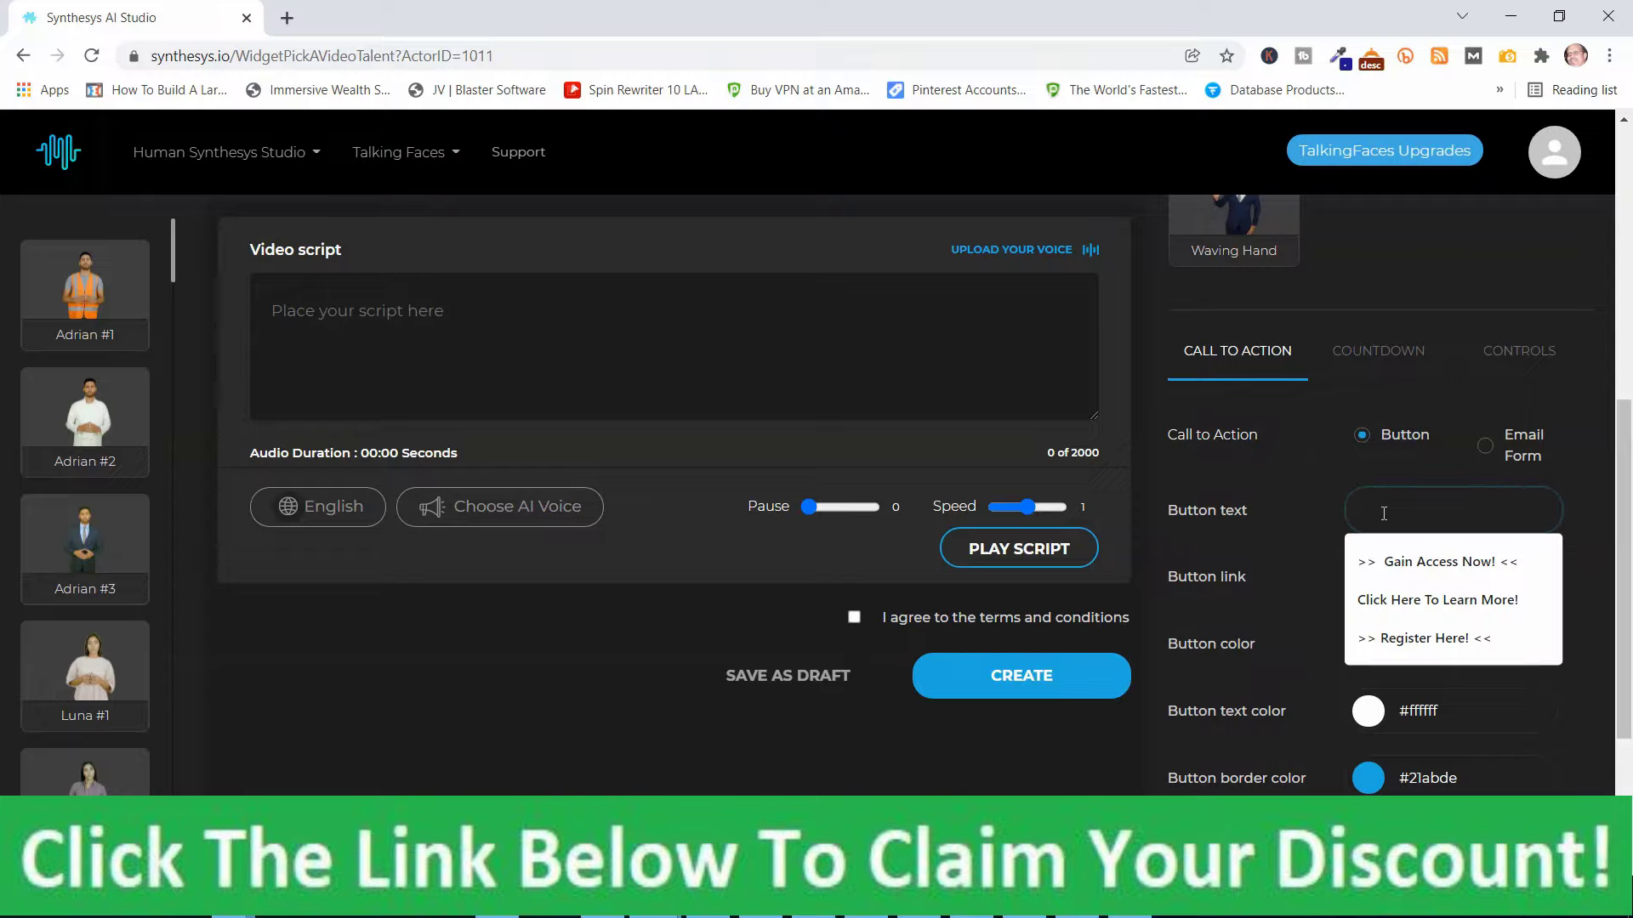
click(1419, 563)
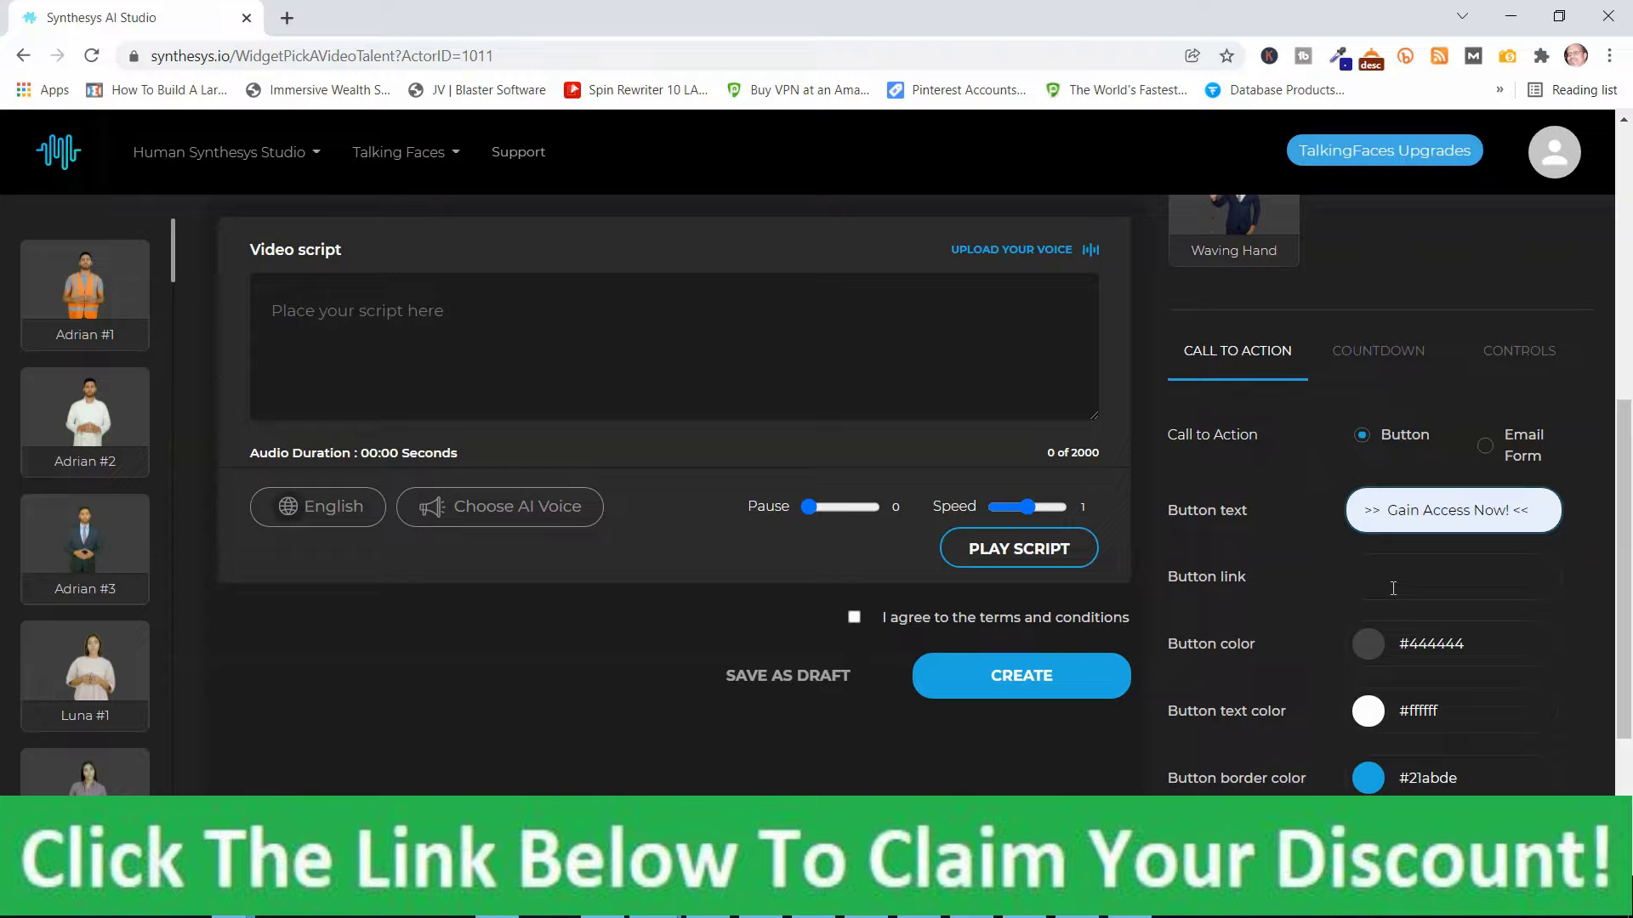
click(1393, 588)
click(1411, 629)
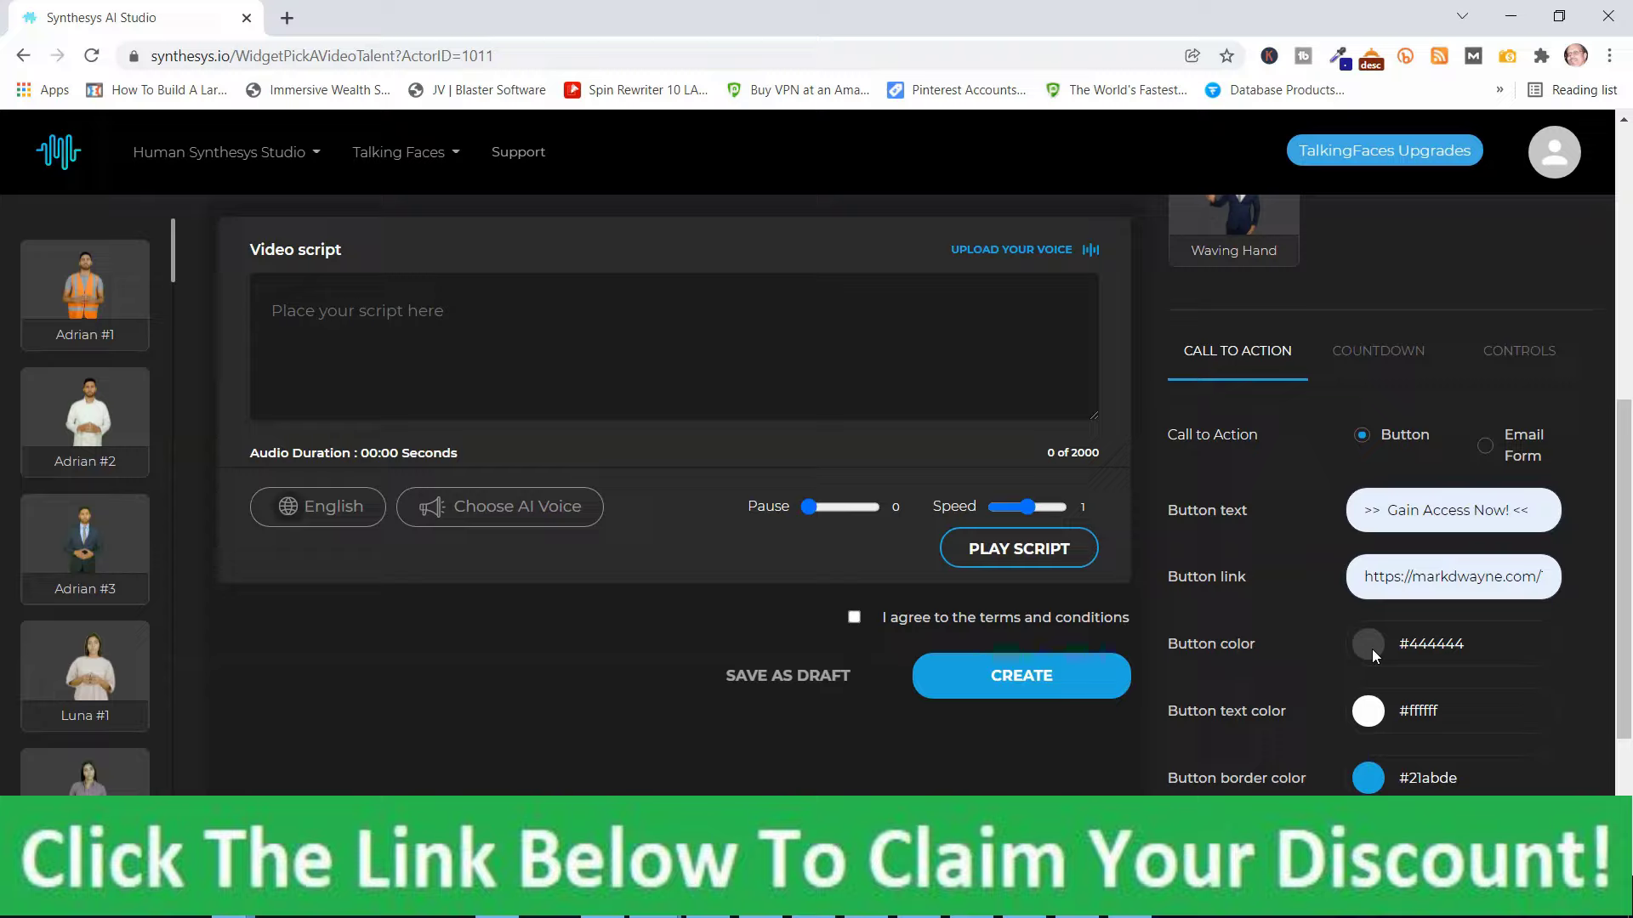
click(1415, 647)
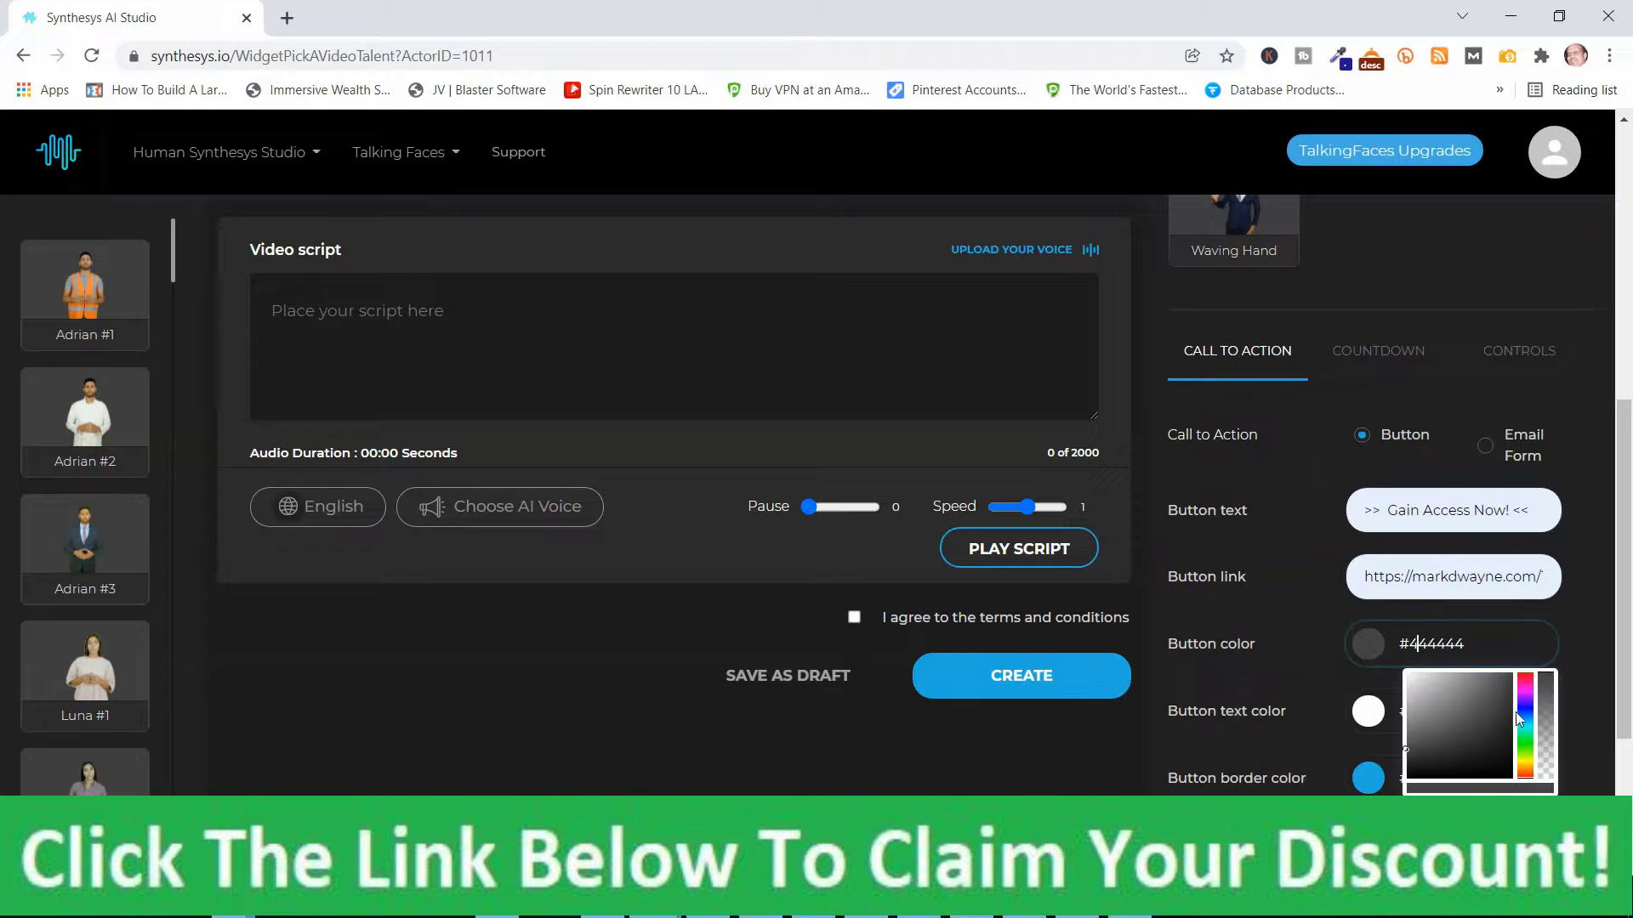
drag(1501, 699, 1502, 672)
click(1298, 668)
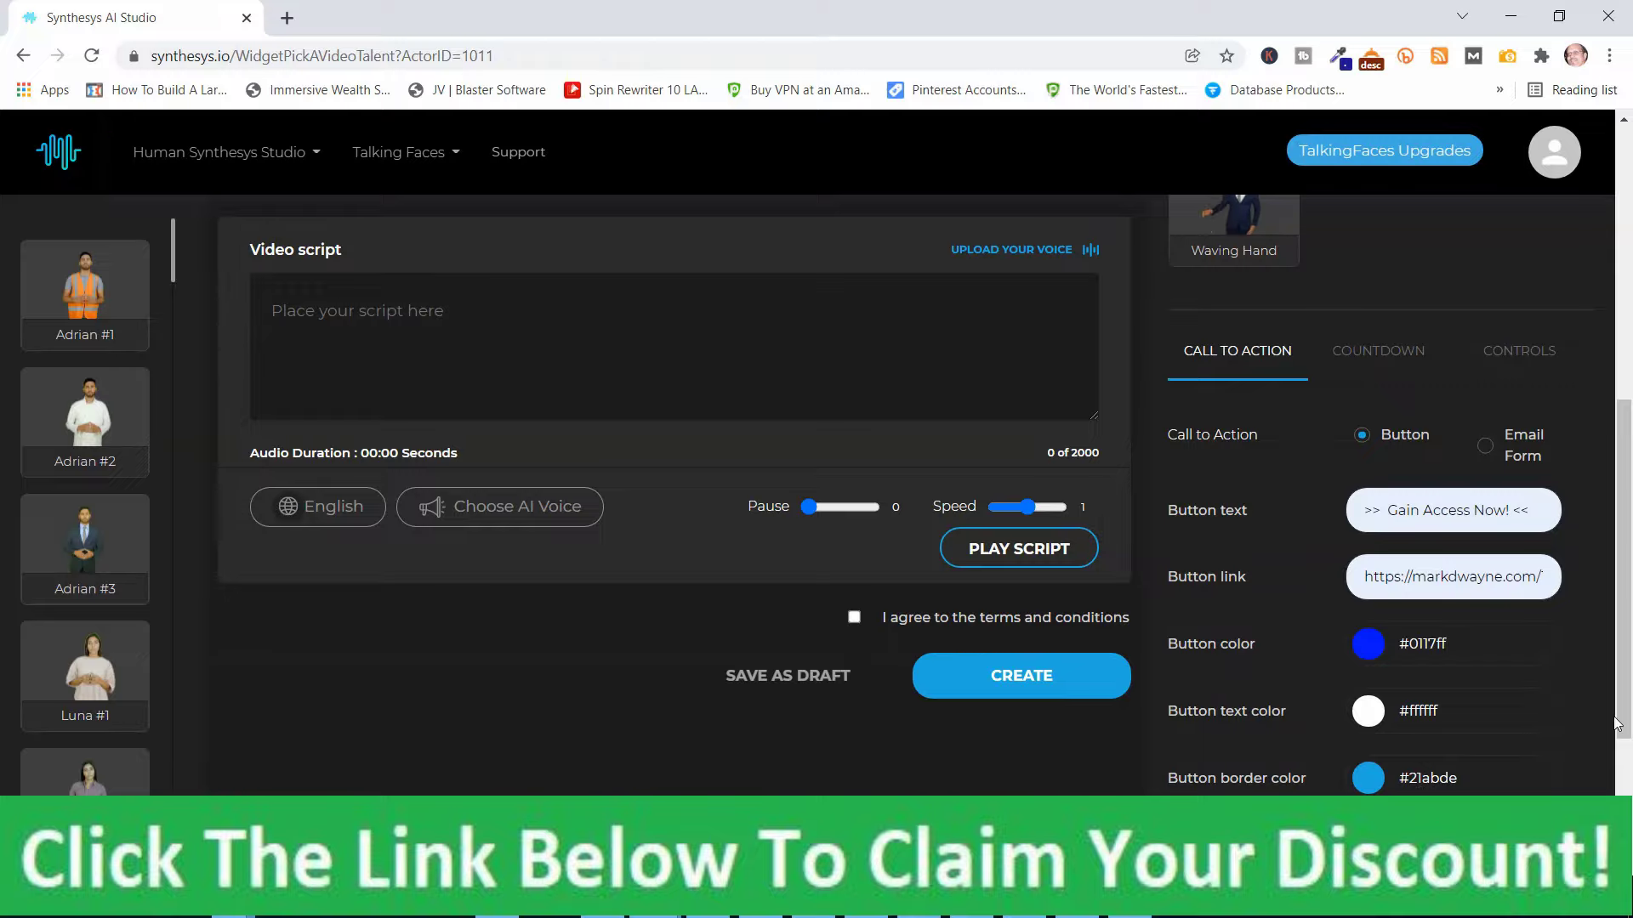
drag(1617, 724, 1604, 574)
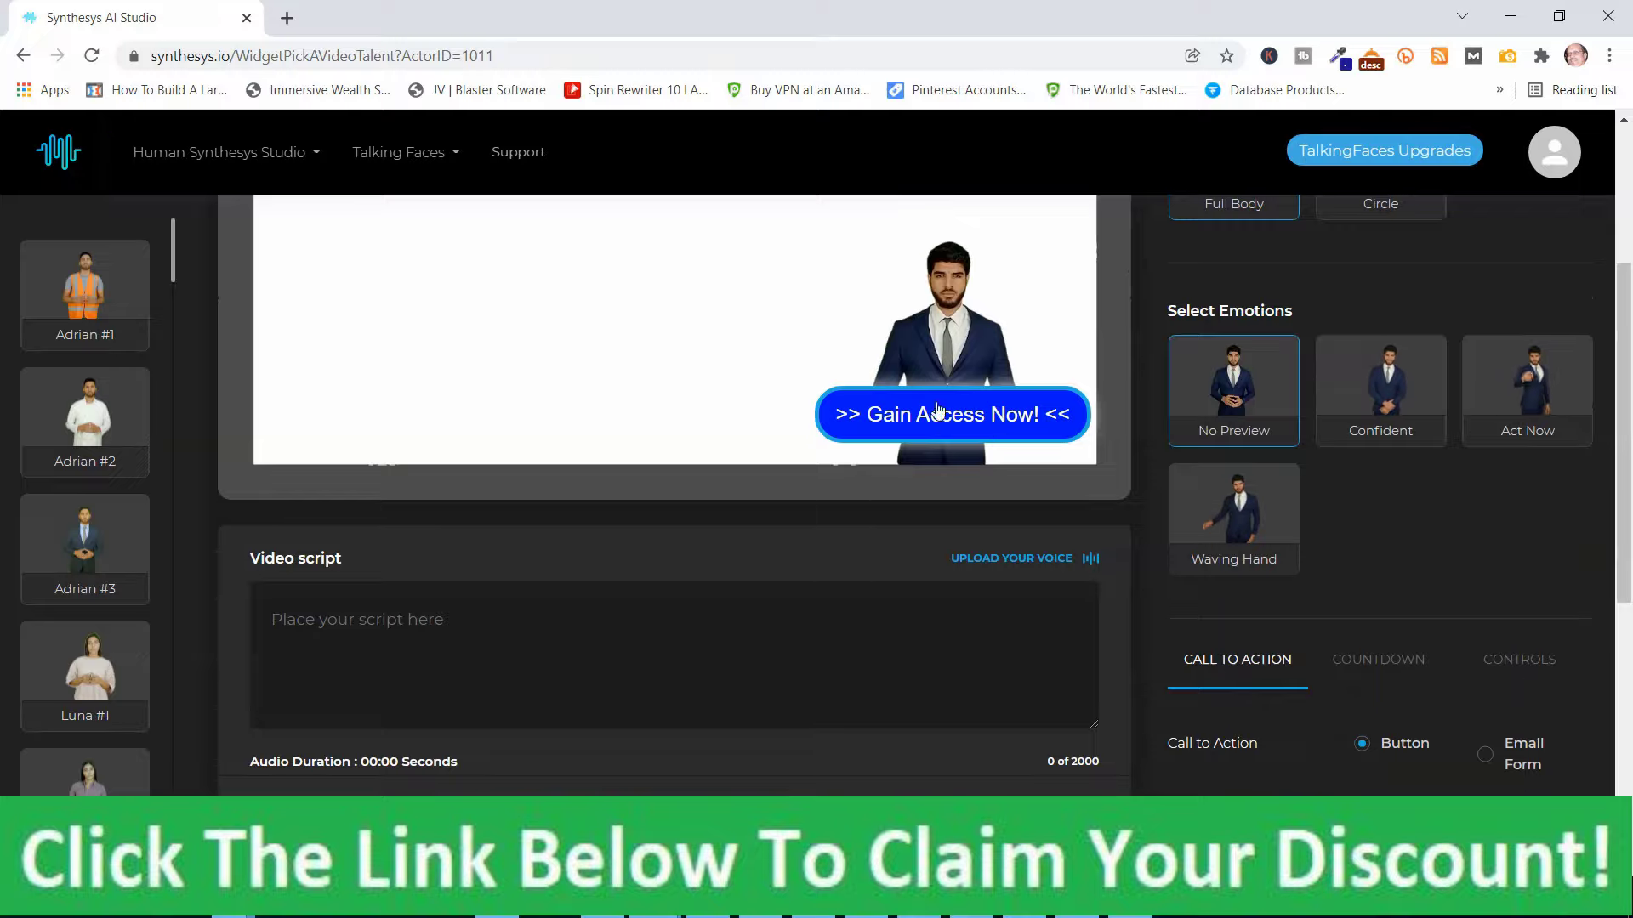
drag(1626, 481, 1596, 741)
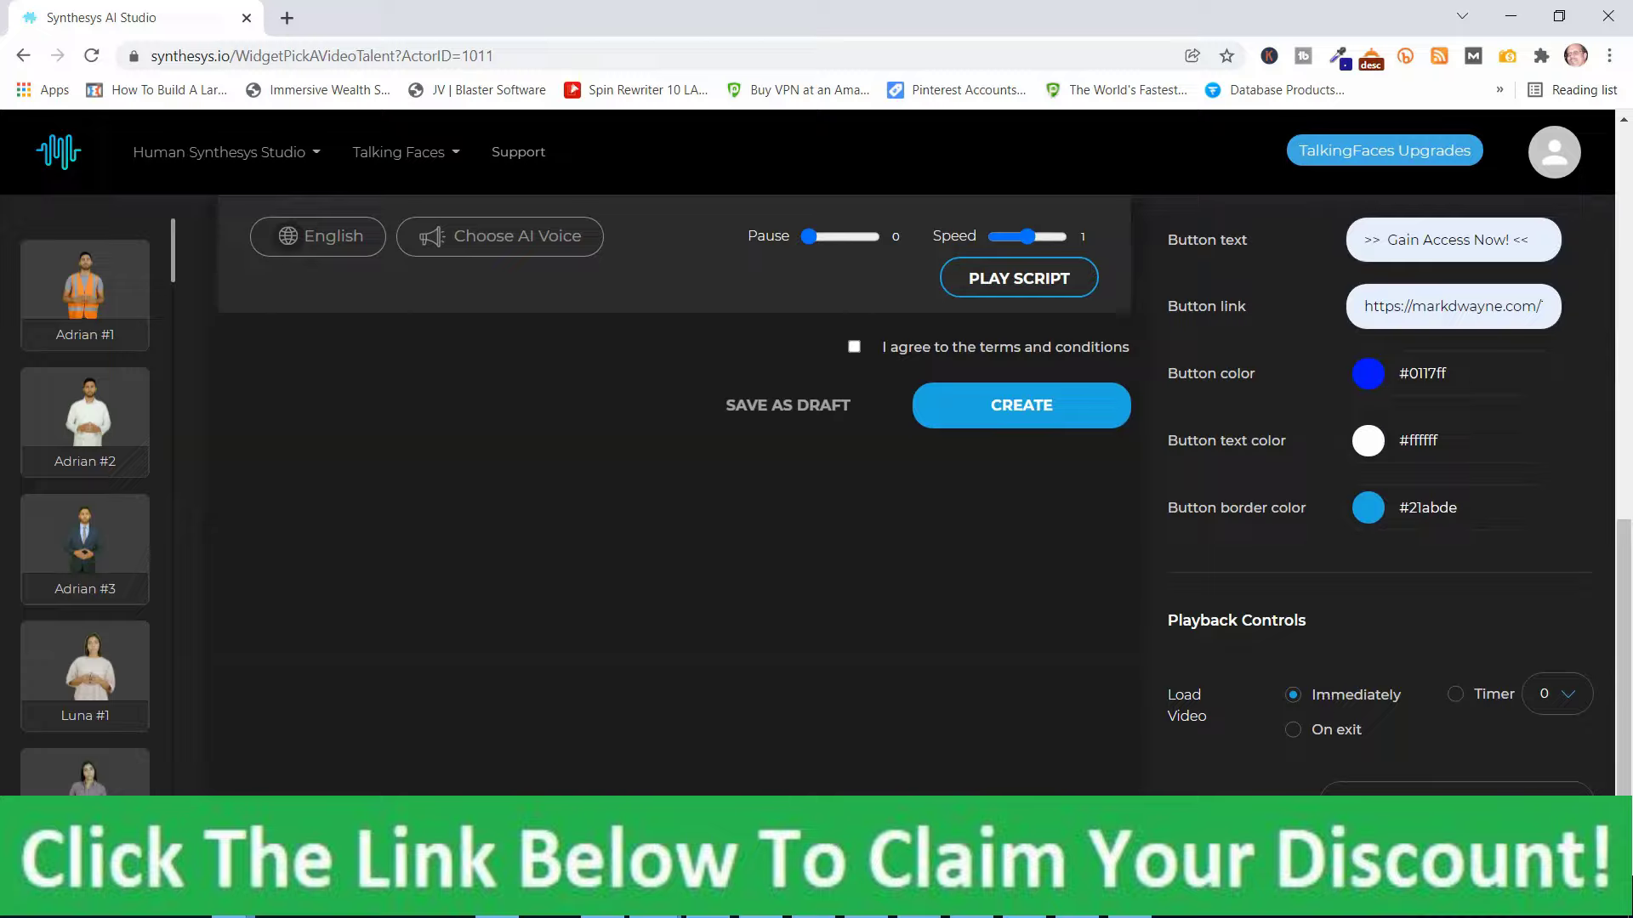
click(1456, 803)
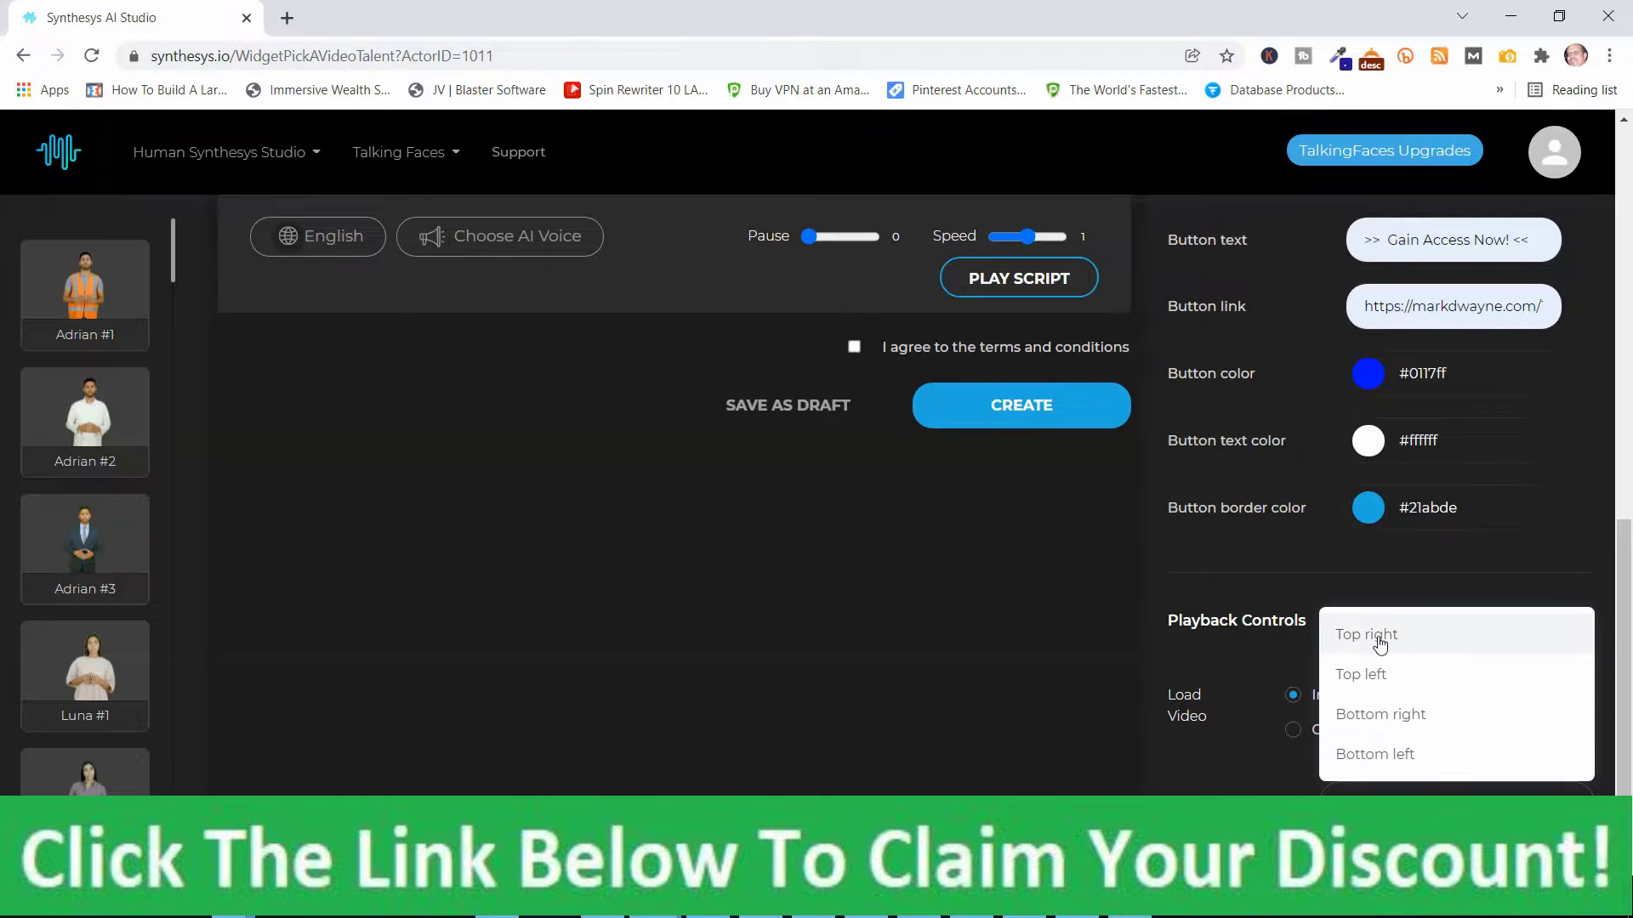
click(857, 624)
scroll(857, 624, up, 5)
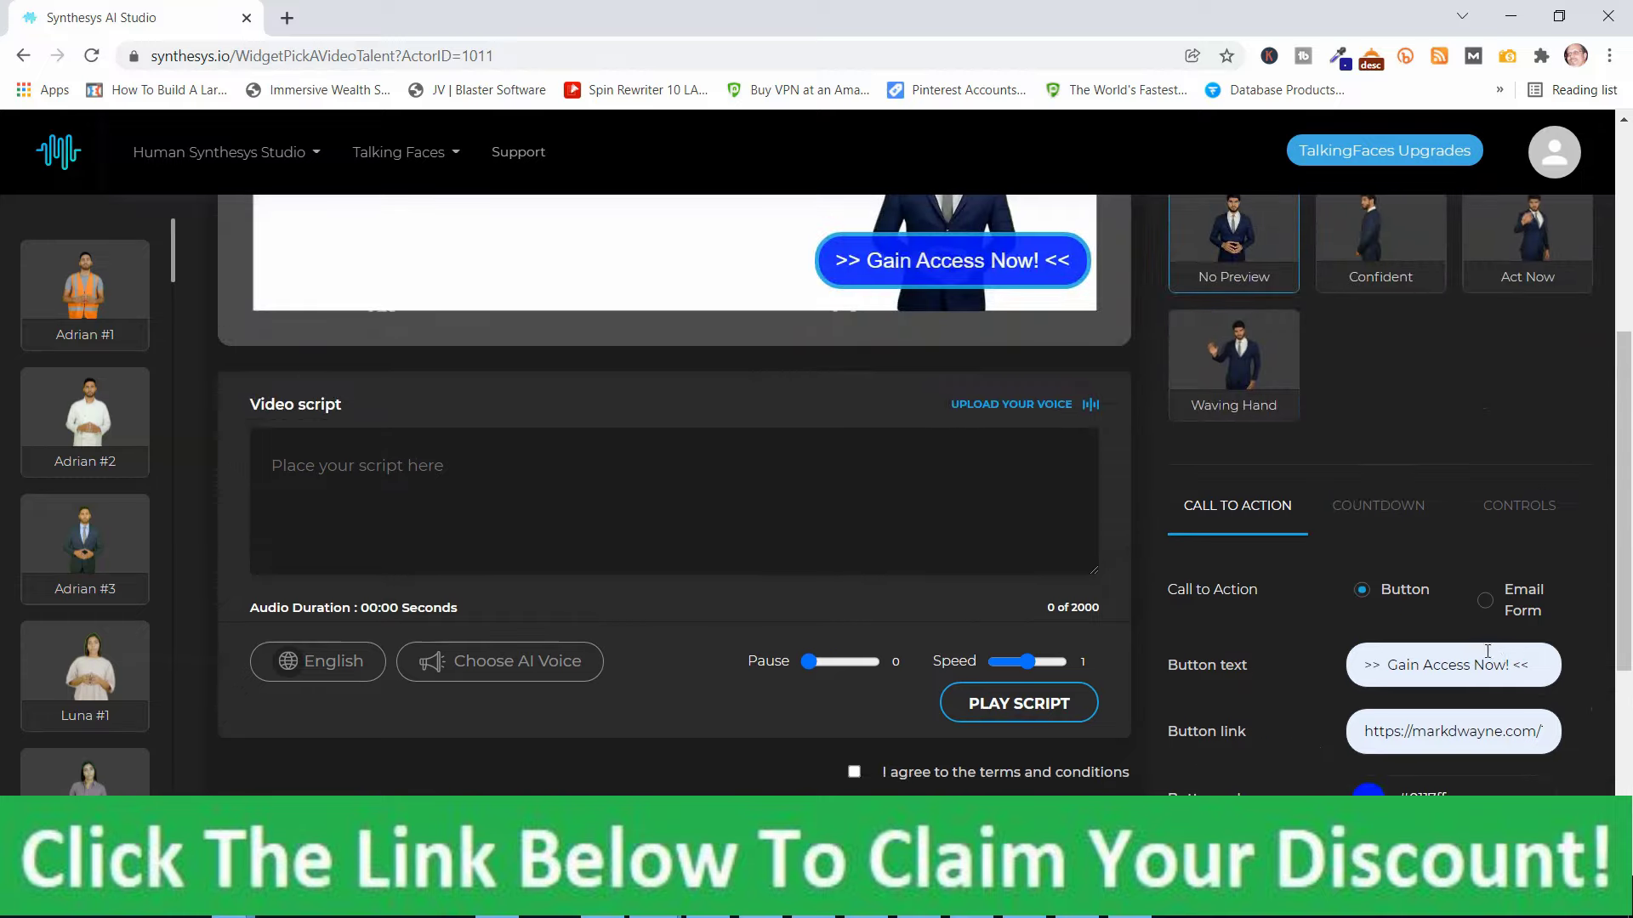
click(1395, 509)
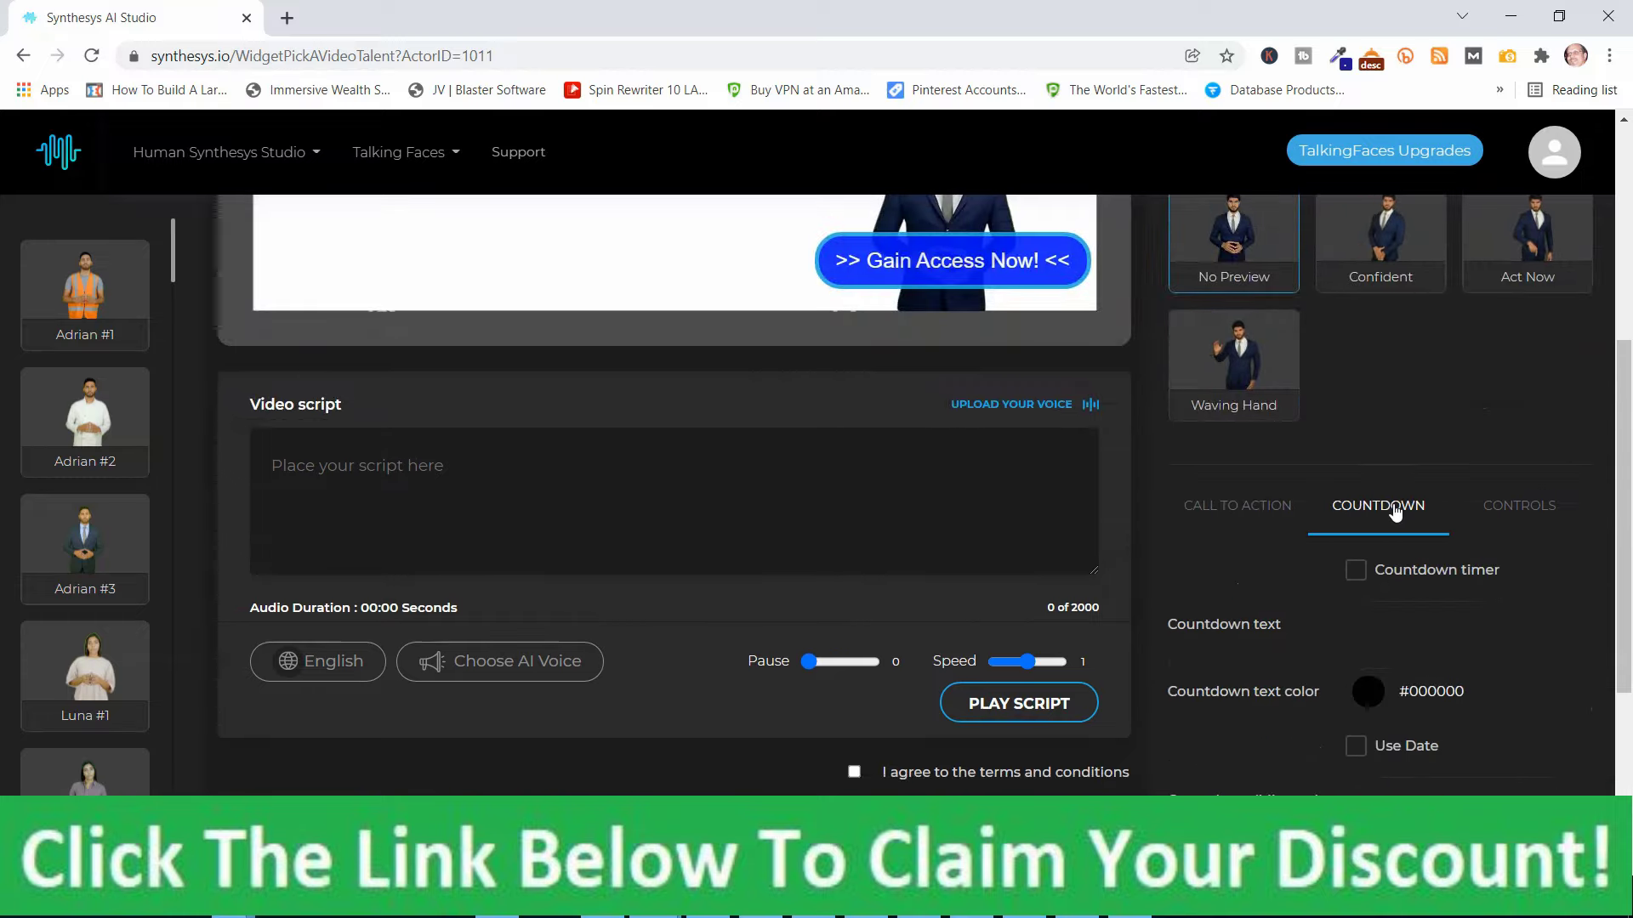
scroll(1524, 598, down, 4)
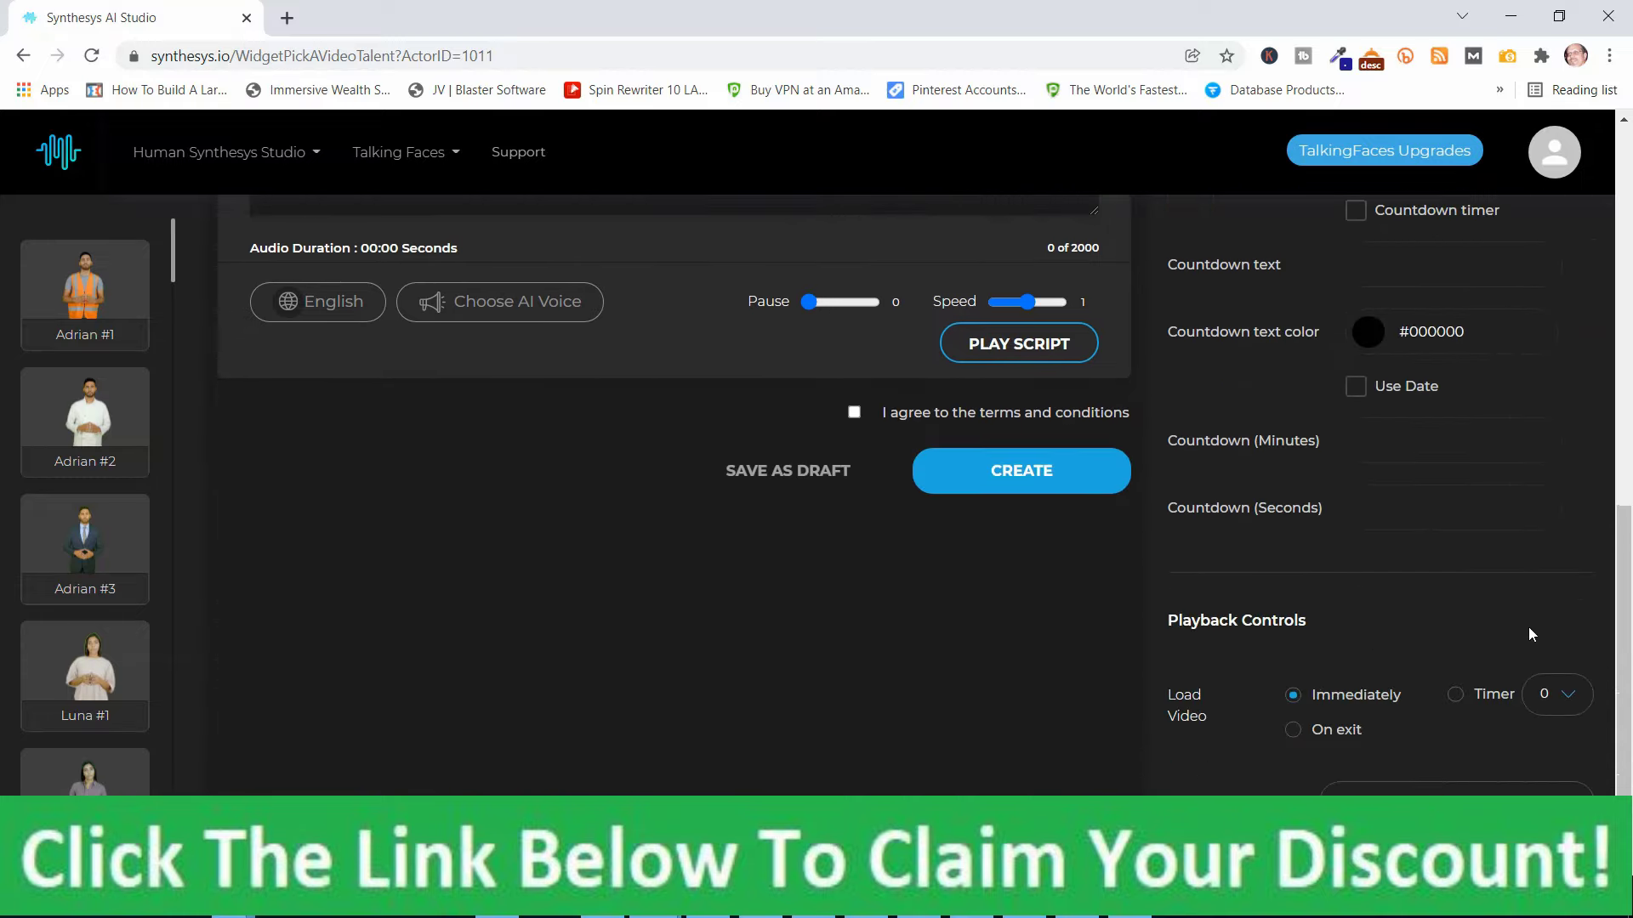
scroll(936, 493, up, 1)
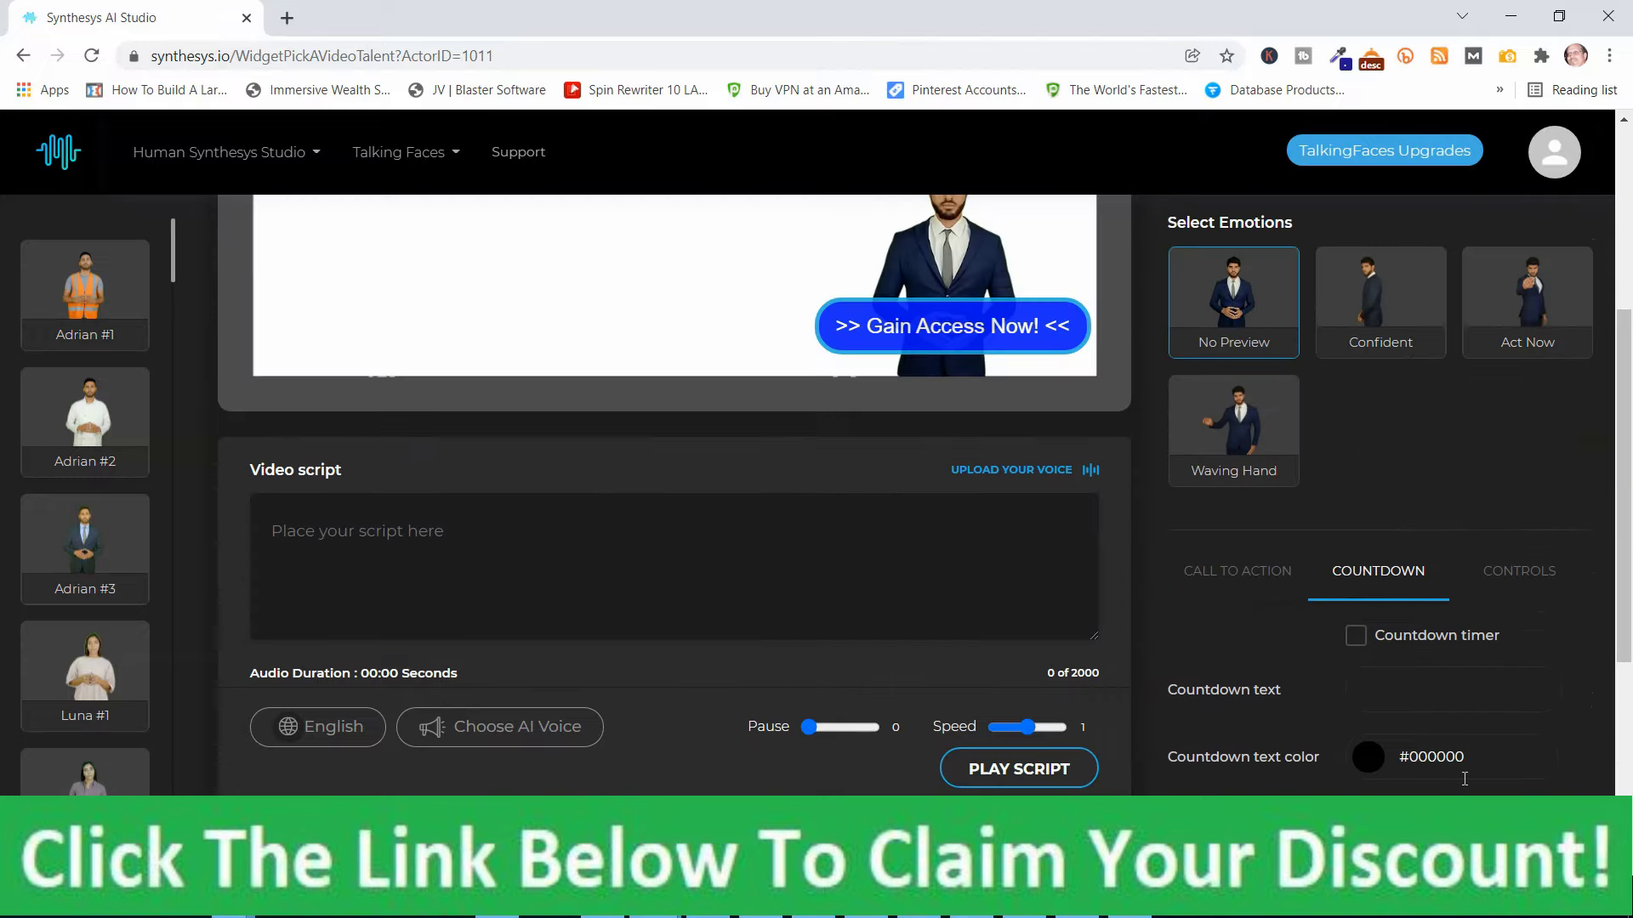
click(1519, 571)
scroll(1461, 681, down, 1)
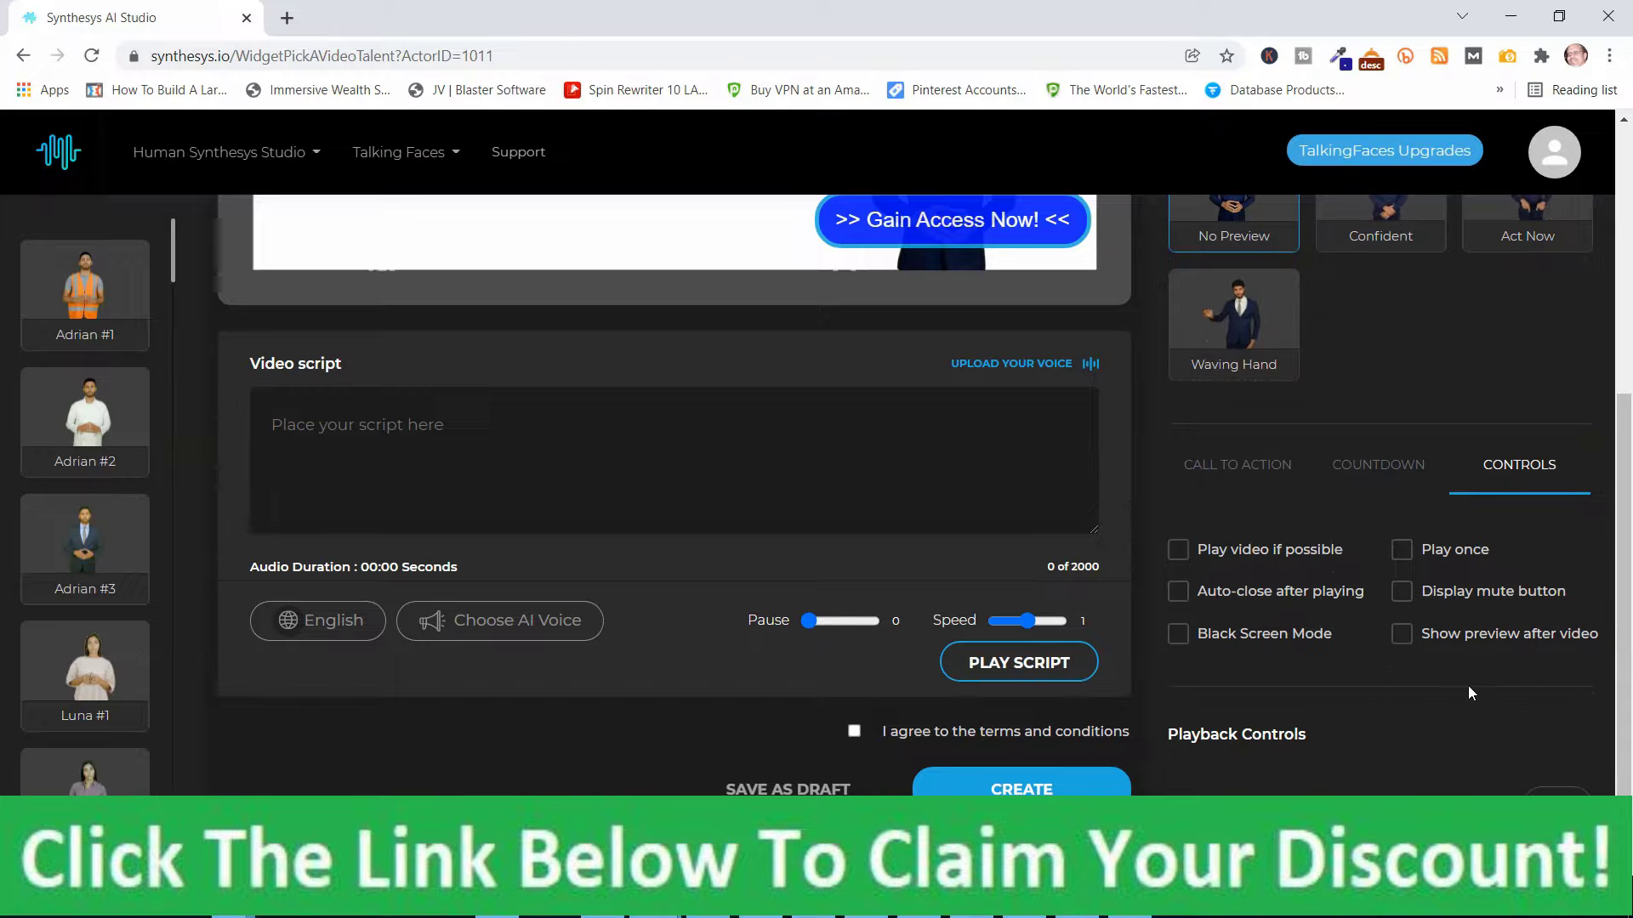
scroll(1468, 685, down, 1)
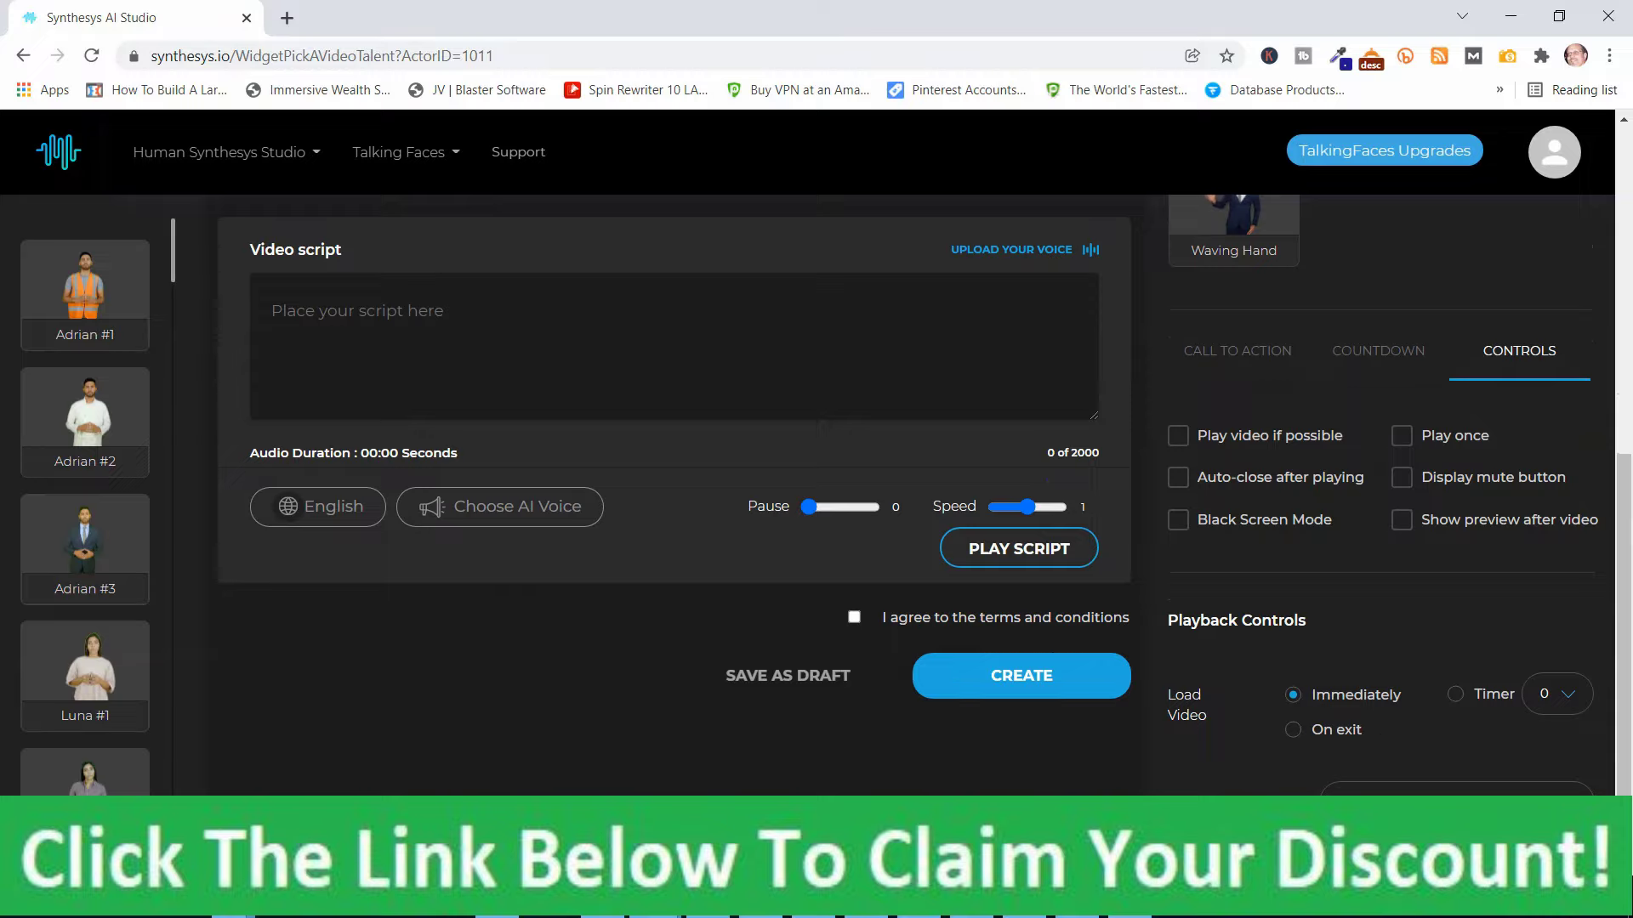
scroll(1435, 638, up, 2)
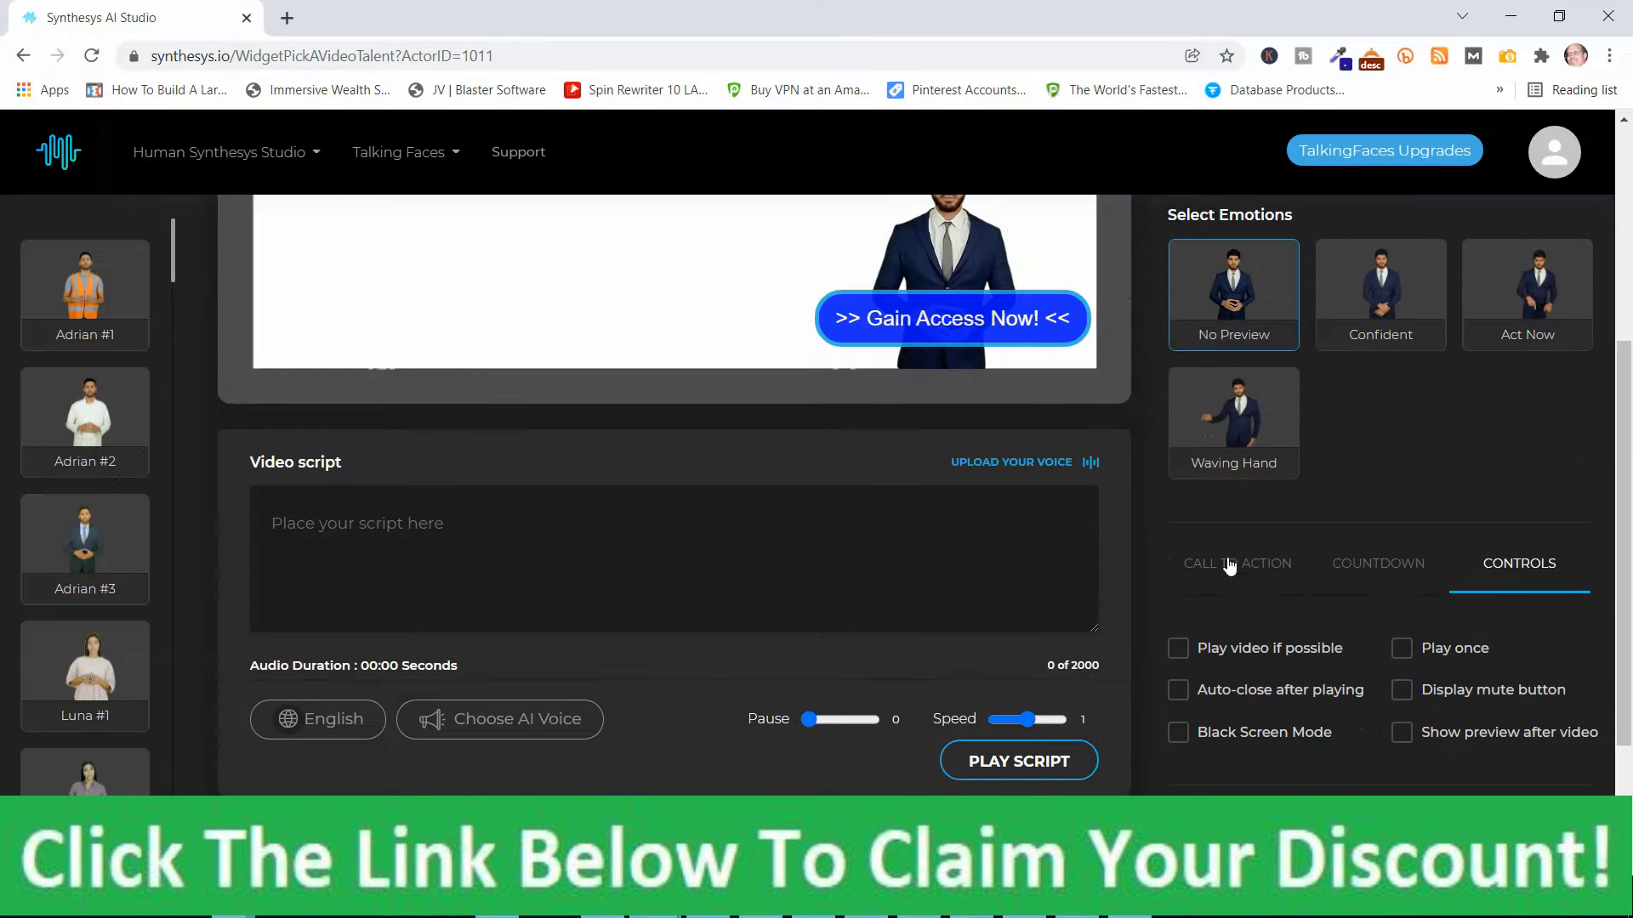
click(1230, 564)
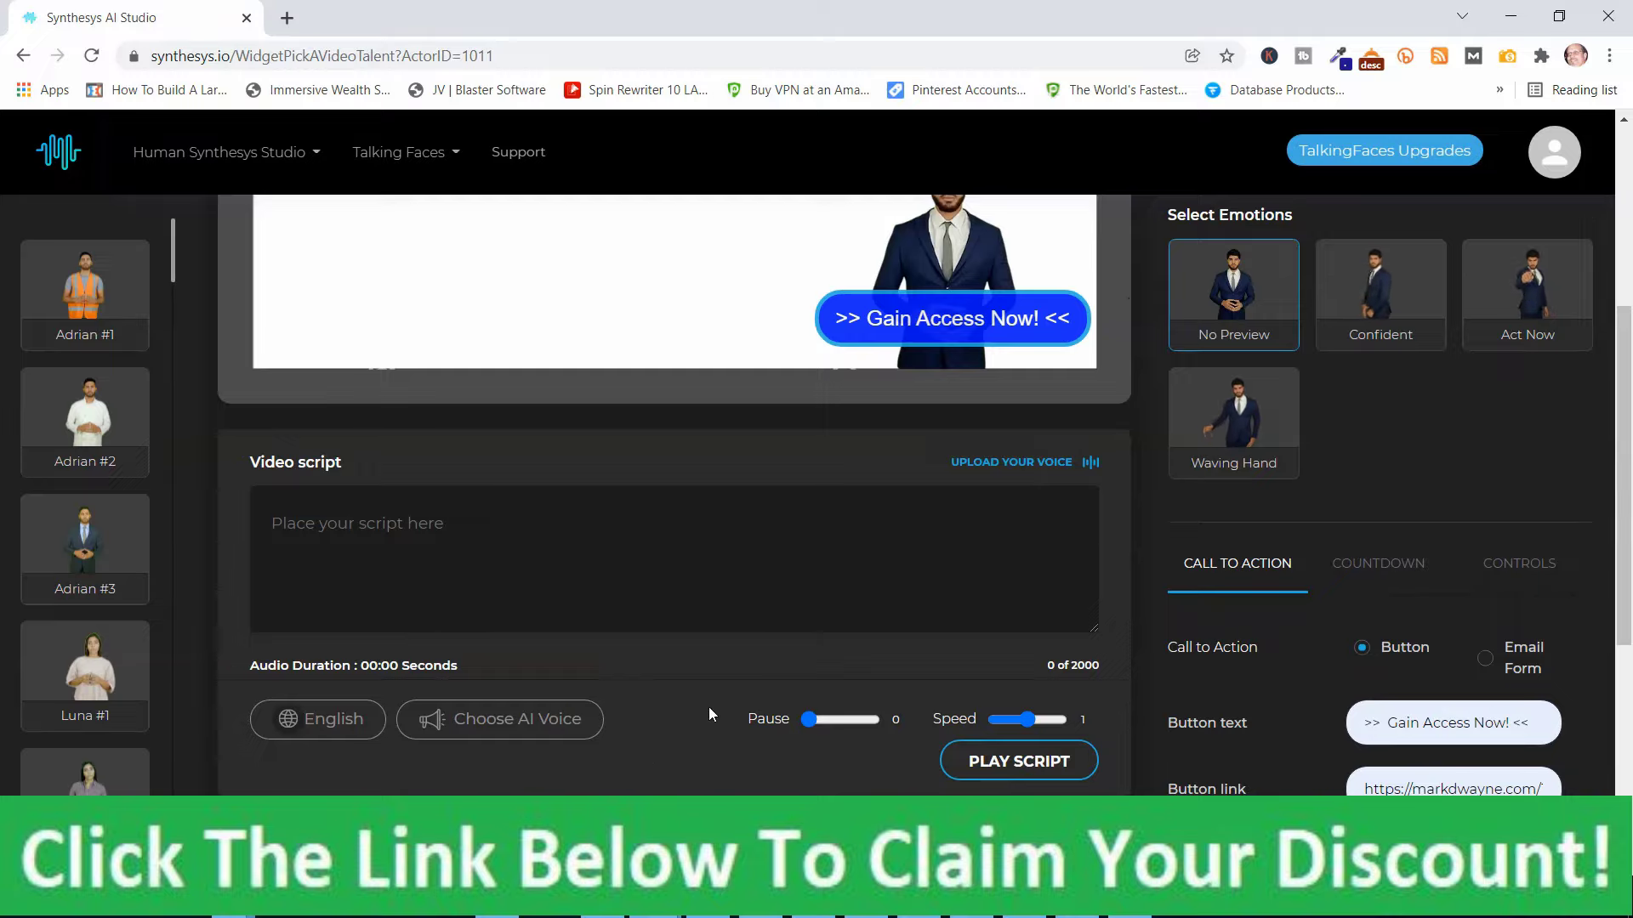
Open the AI voice list and play the Dan R. and Barry A. voice samples
scroll(708, 705, down, 1)
scroll(708, 708, down, 1)
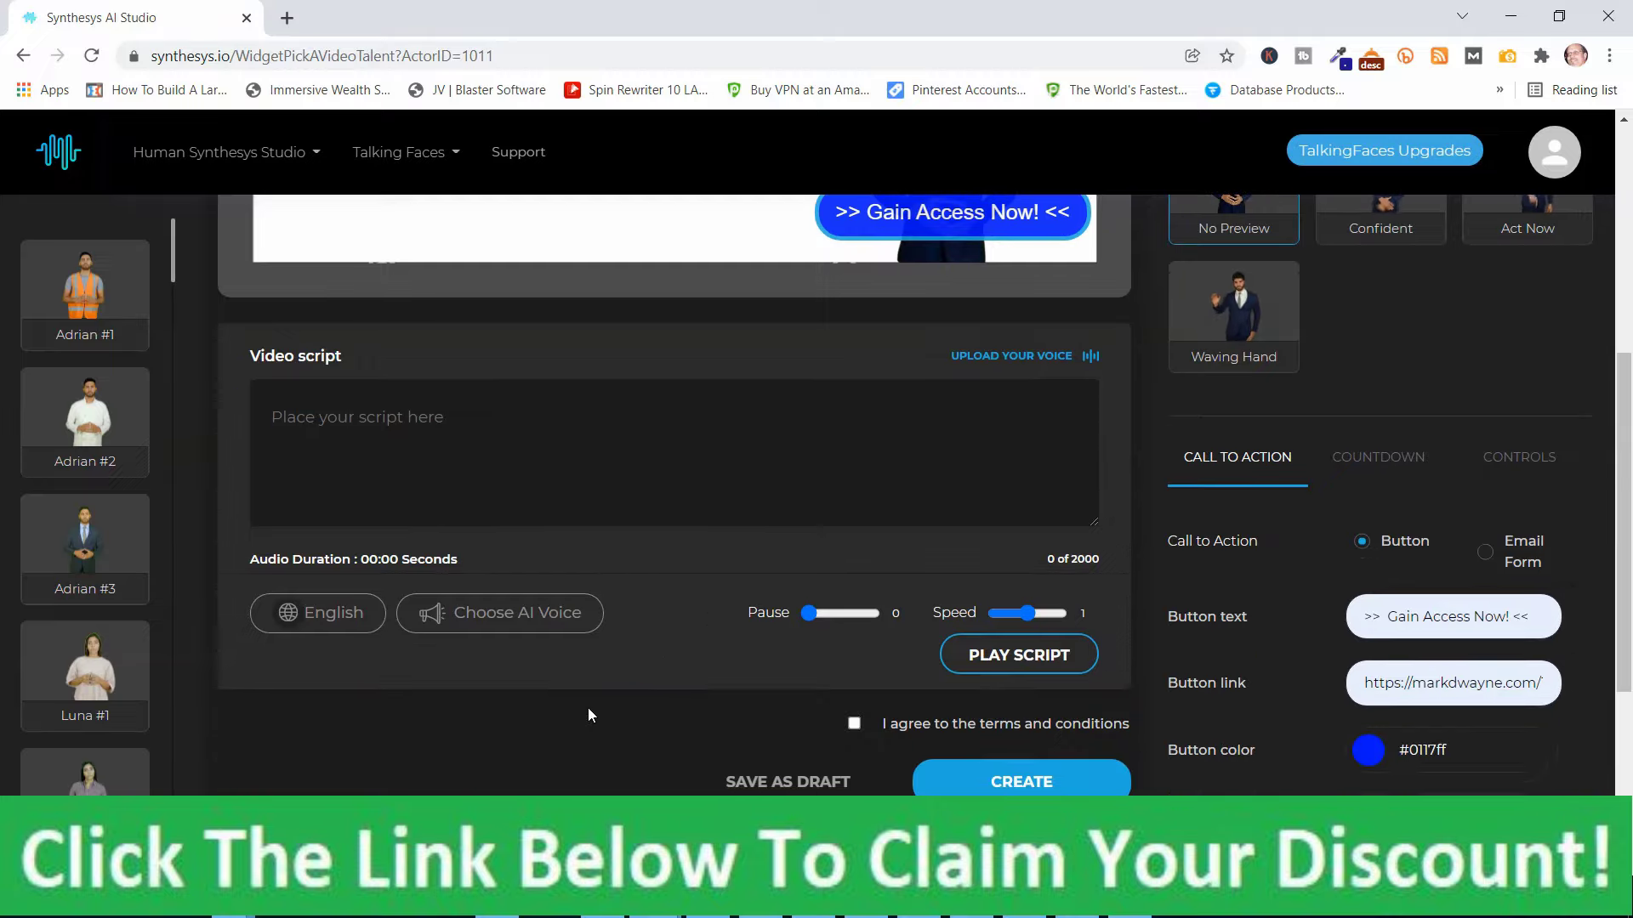
click(514, 617)
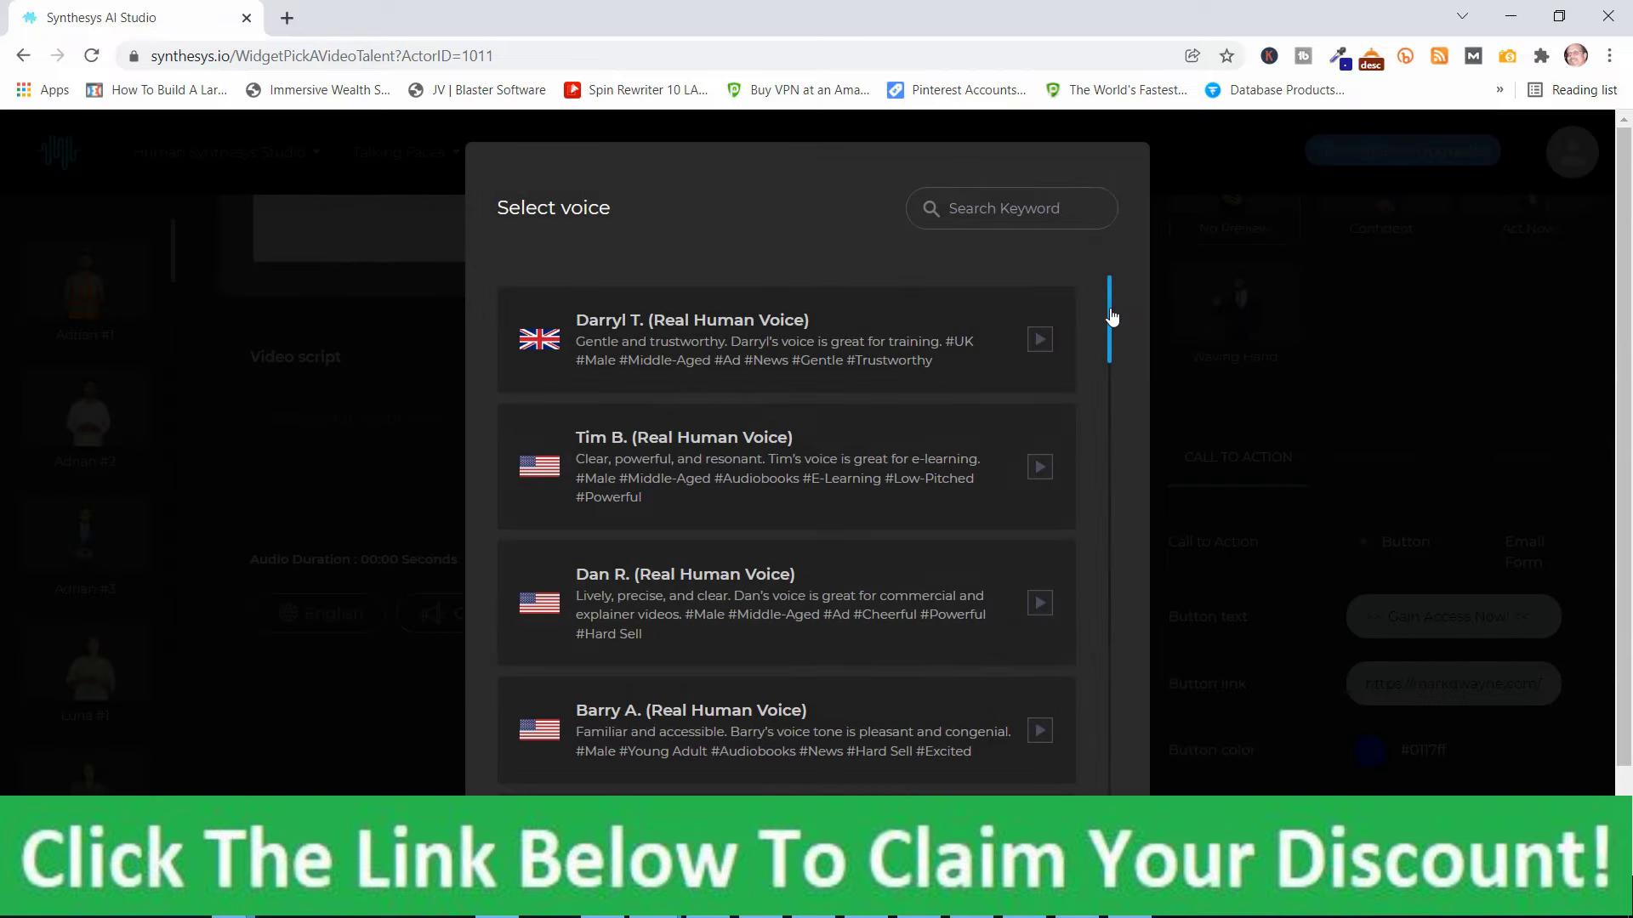
scroll(927, 394, down, 10)
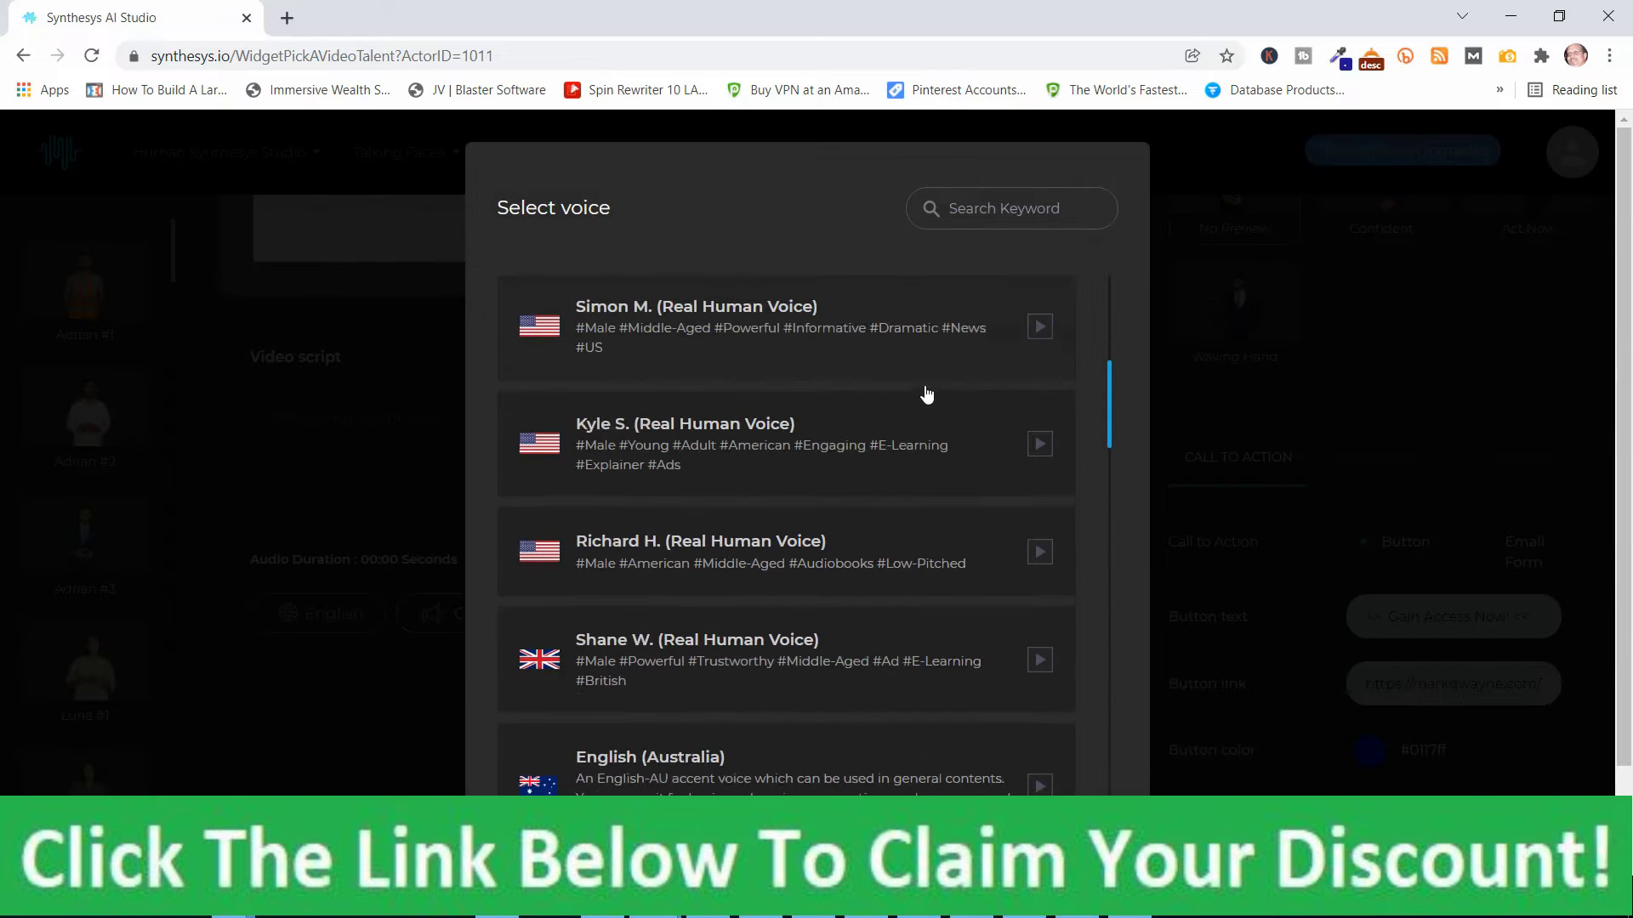
scroll(927, 393, down, 8)
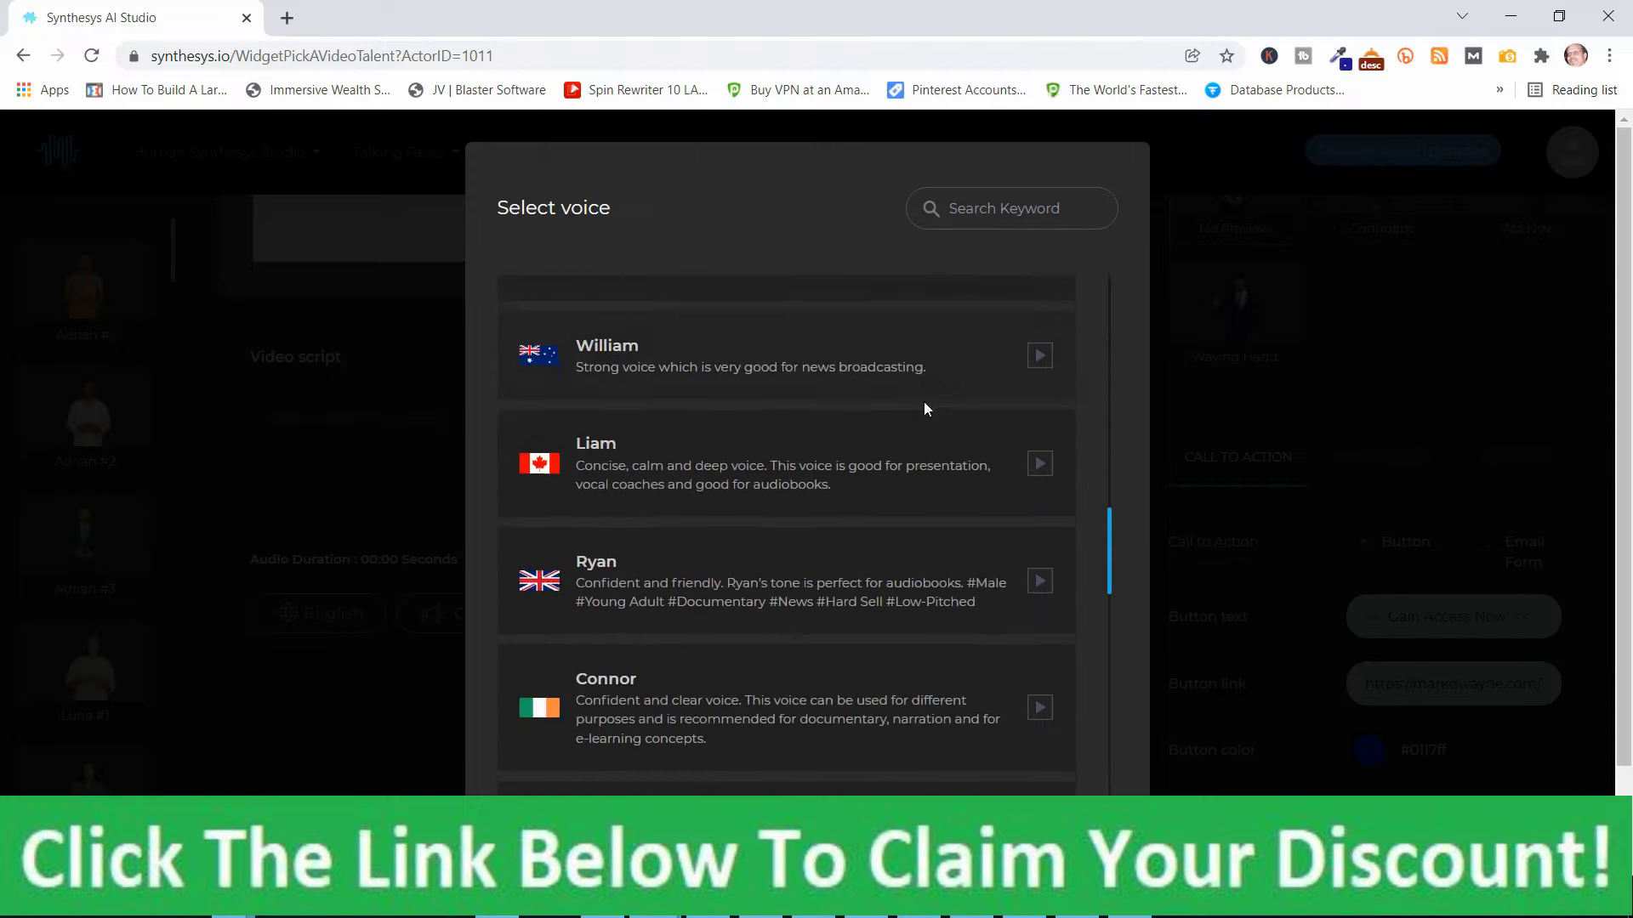
scroll(914, 436, down, 15)
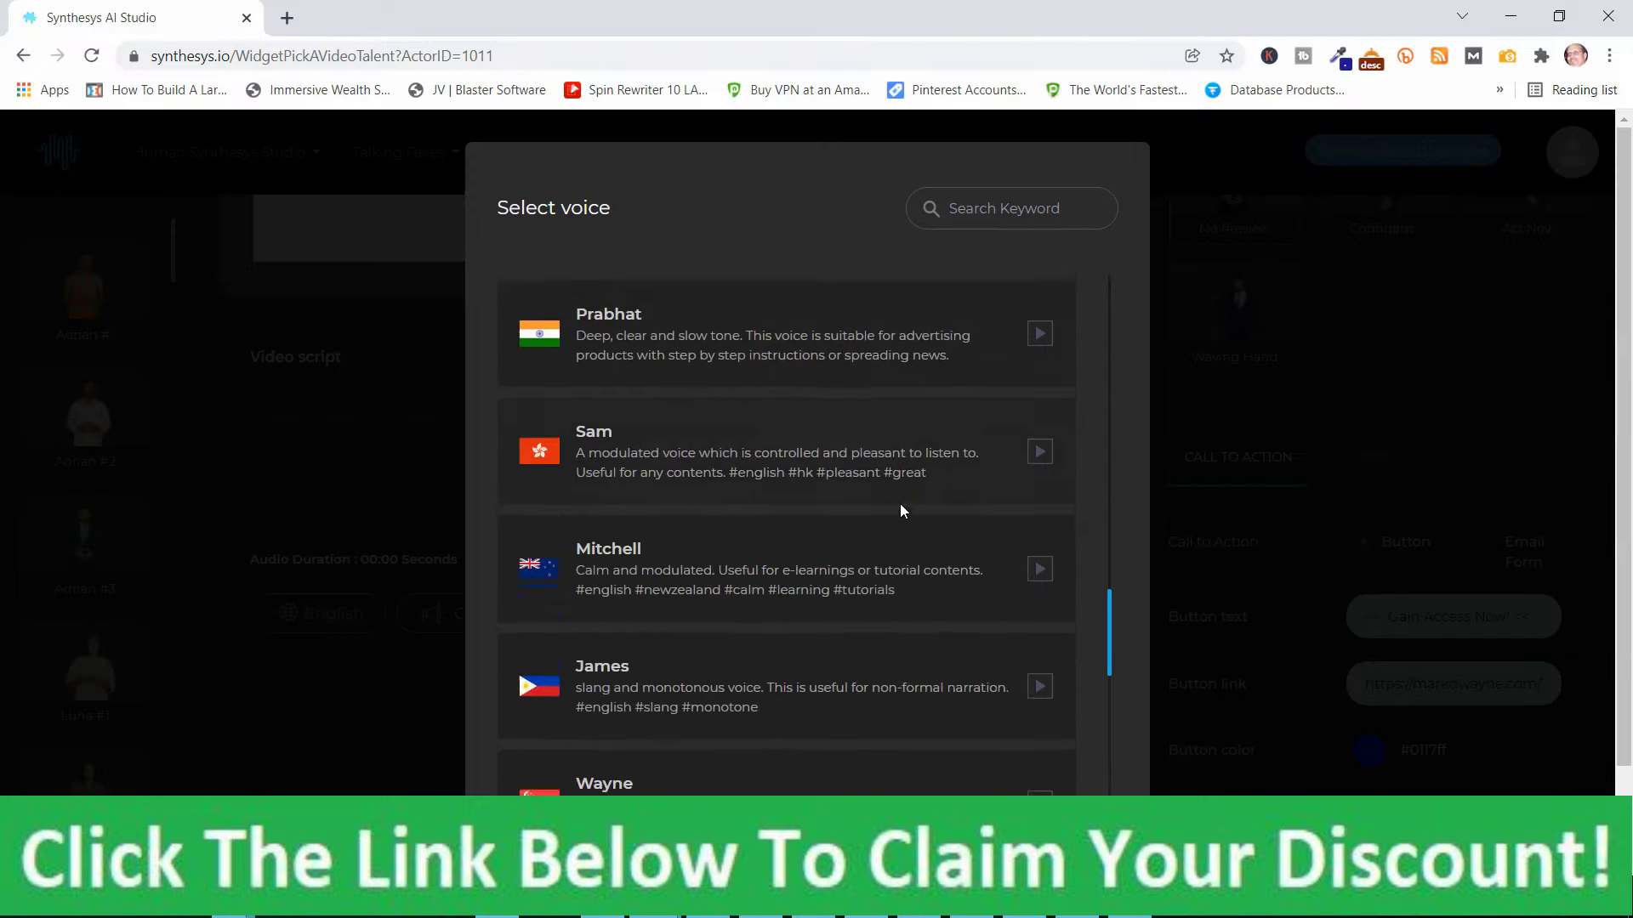
scroll(902, 517, down, 10)
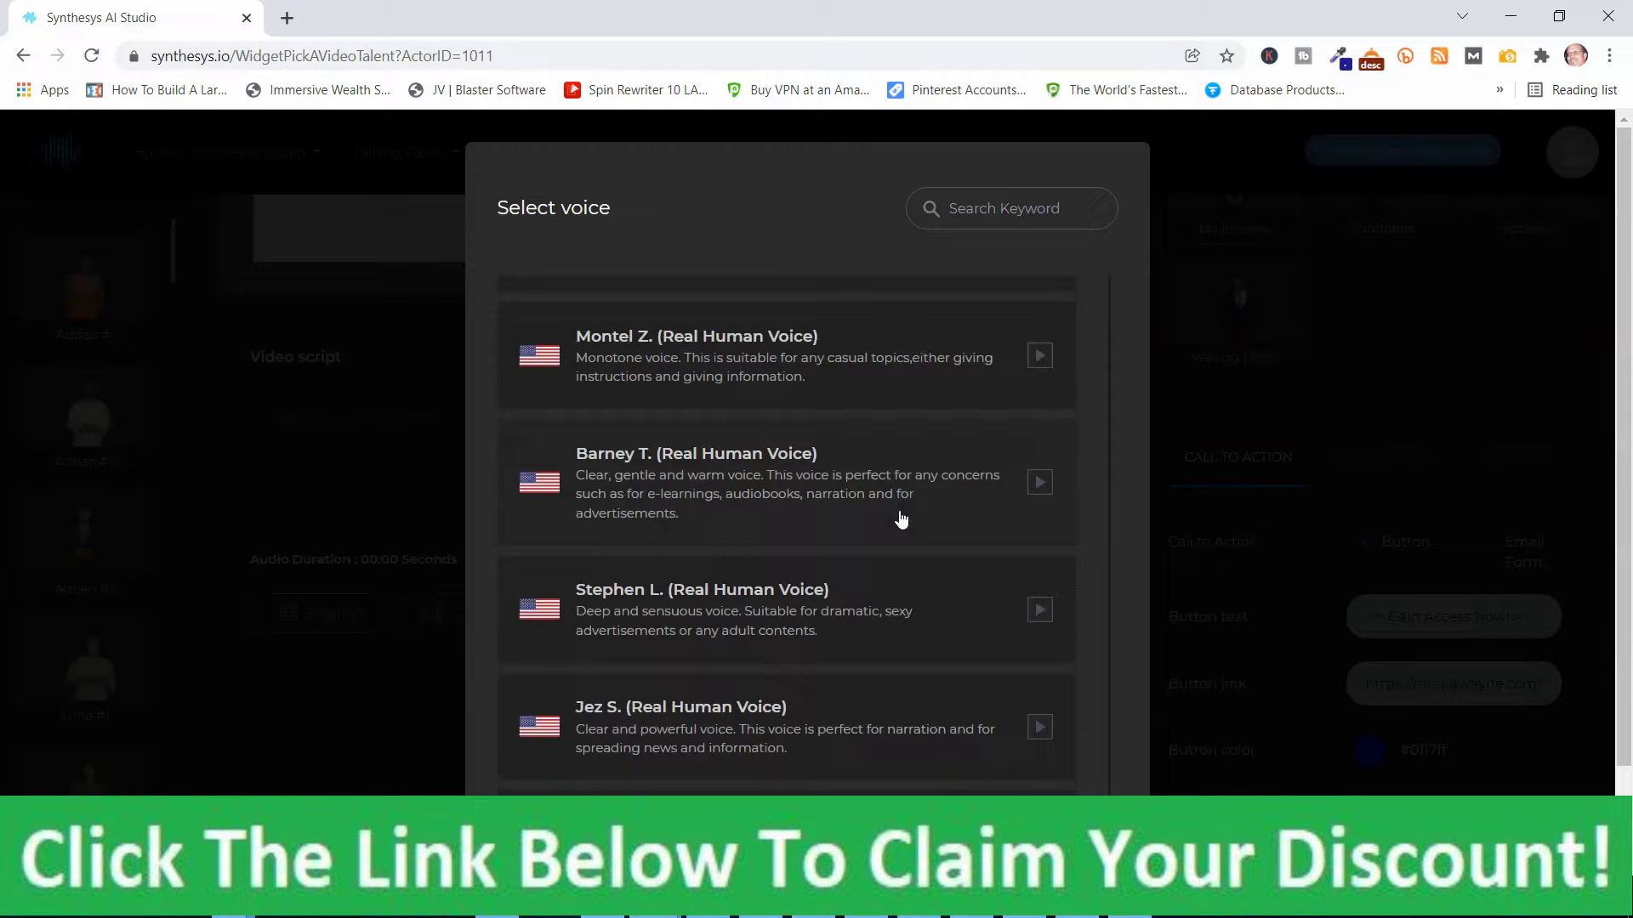
scroll(901, 523, up, 2)
scroll(901, 528, up, 12)
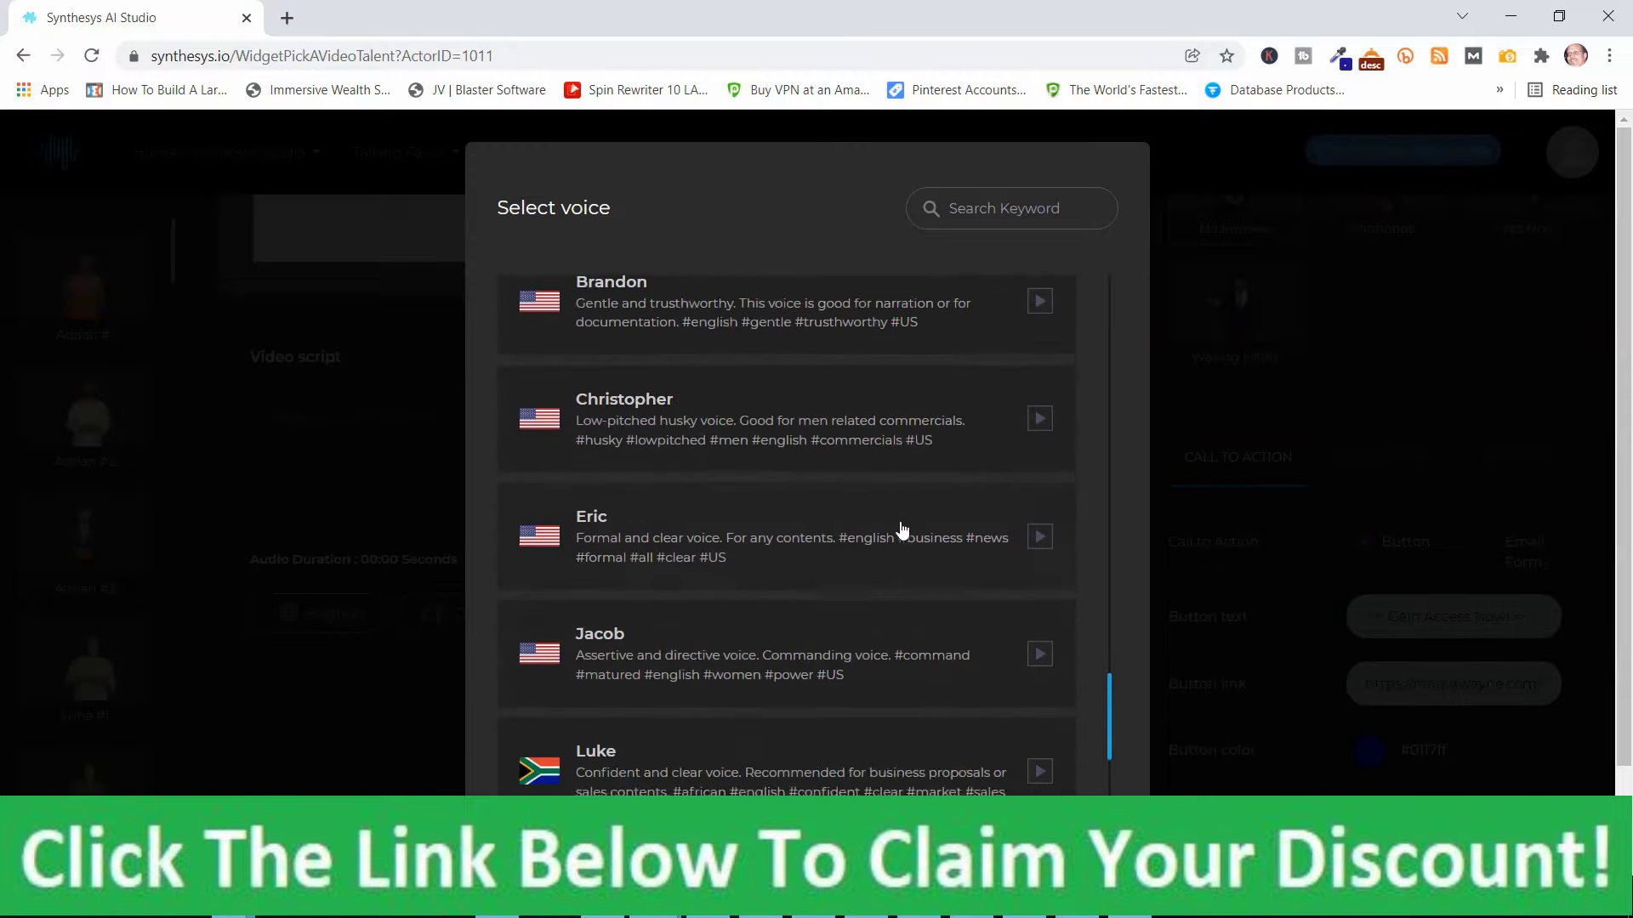
scroll(901, 534, up, 10)
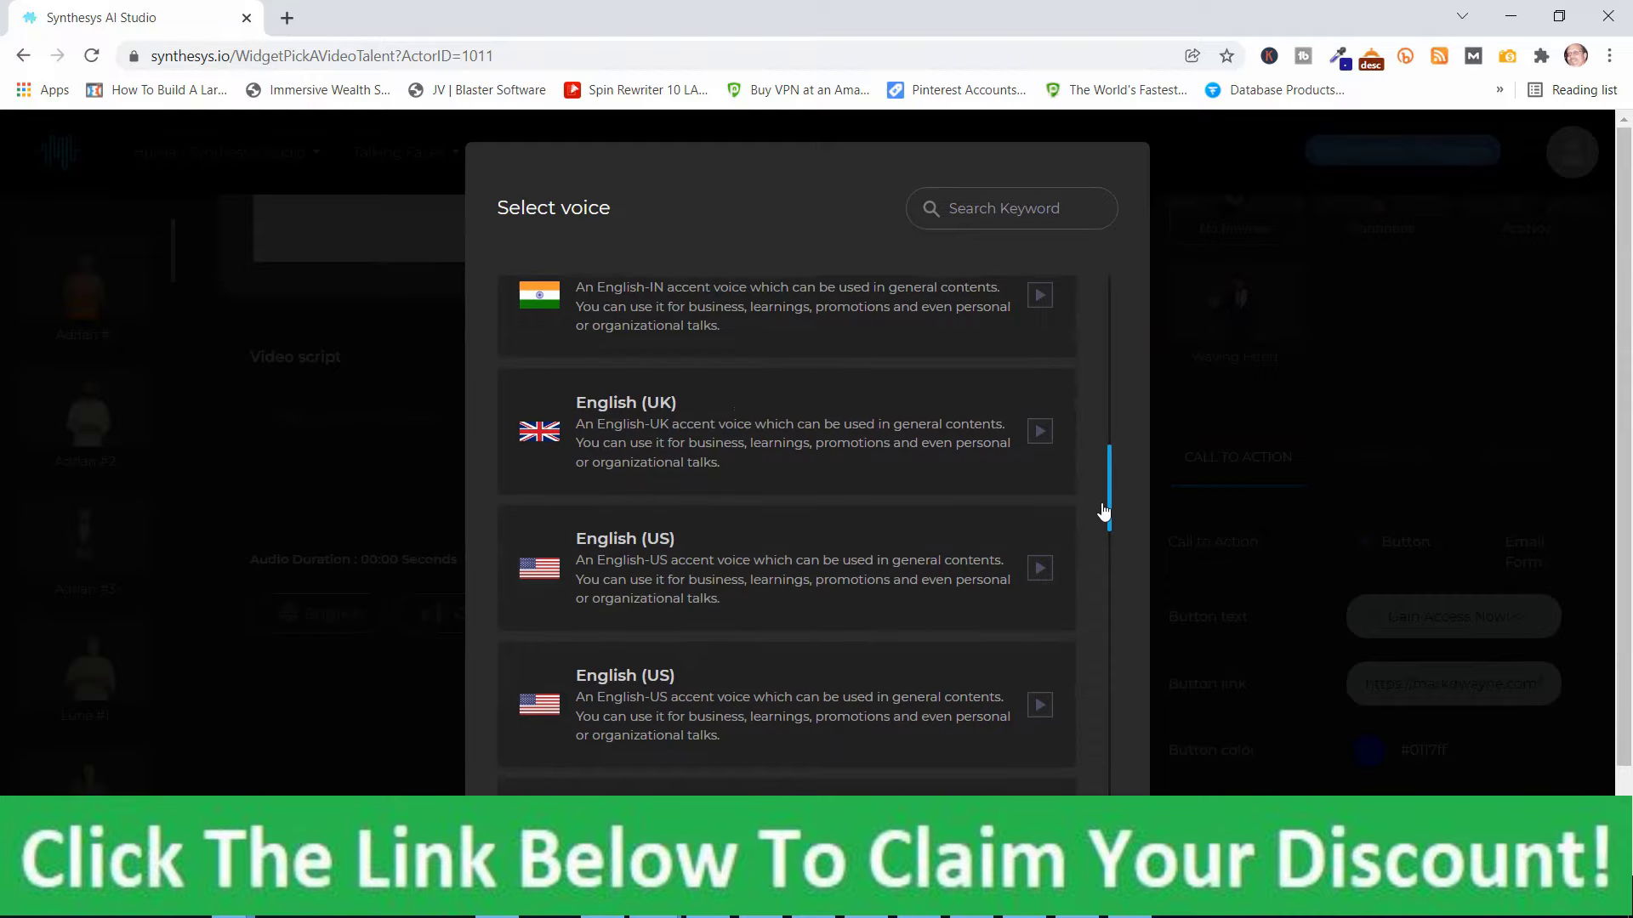
drag(1112, 509, 1133, 324)
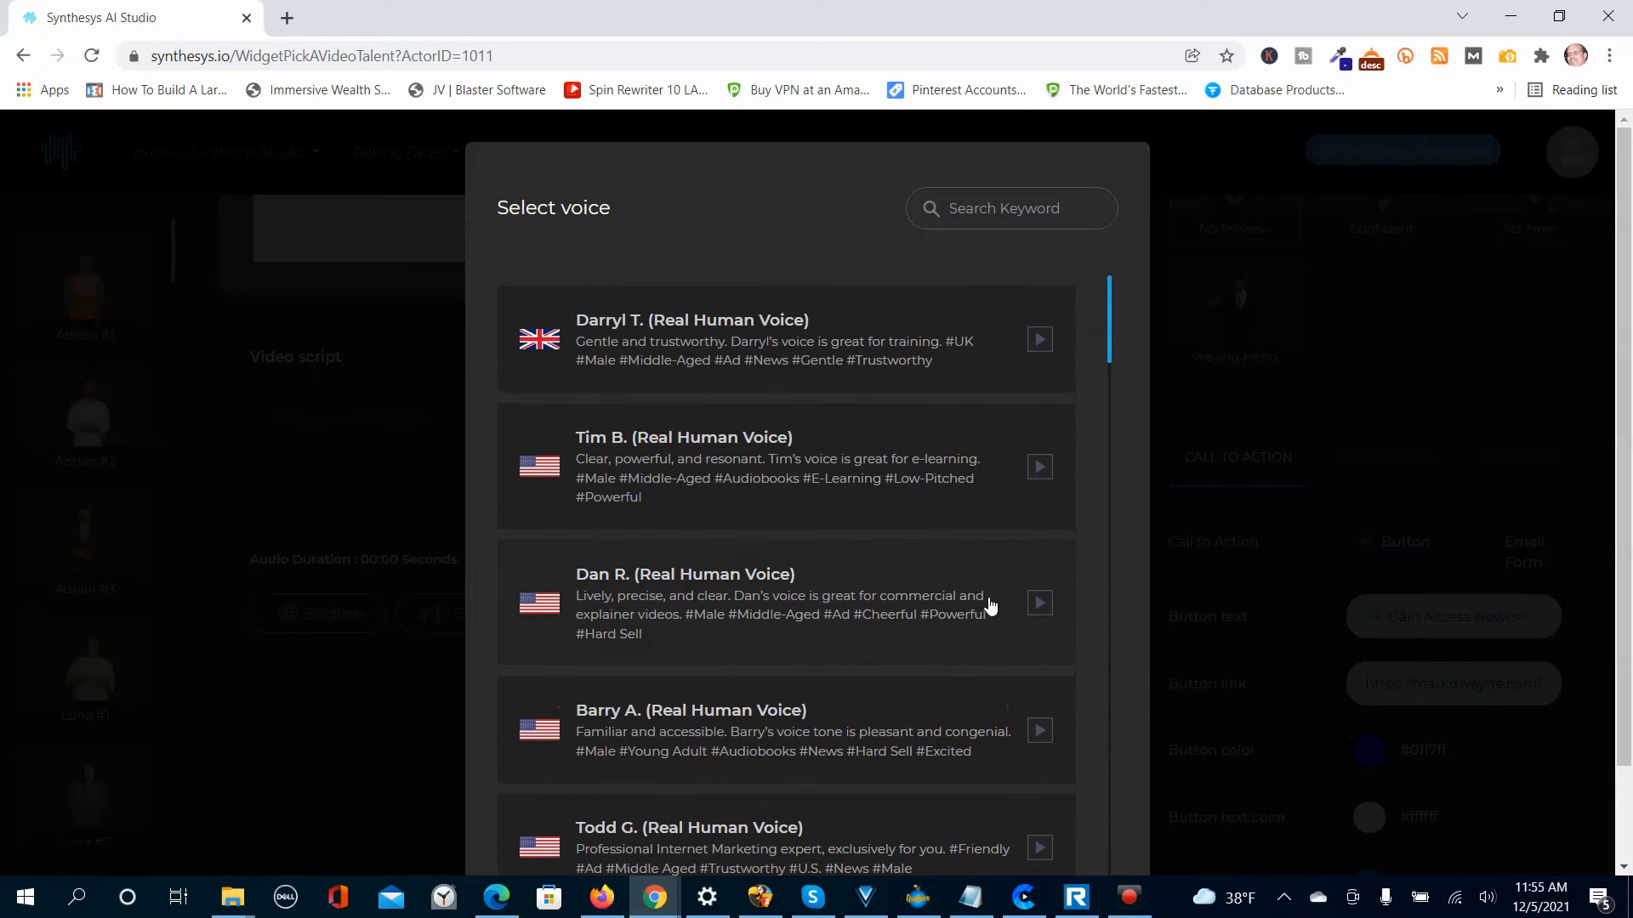
click(1039, 603)
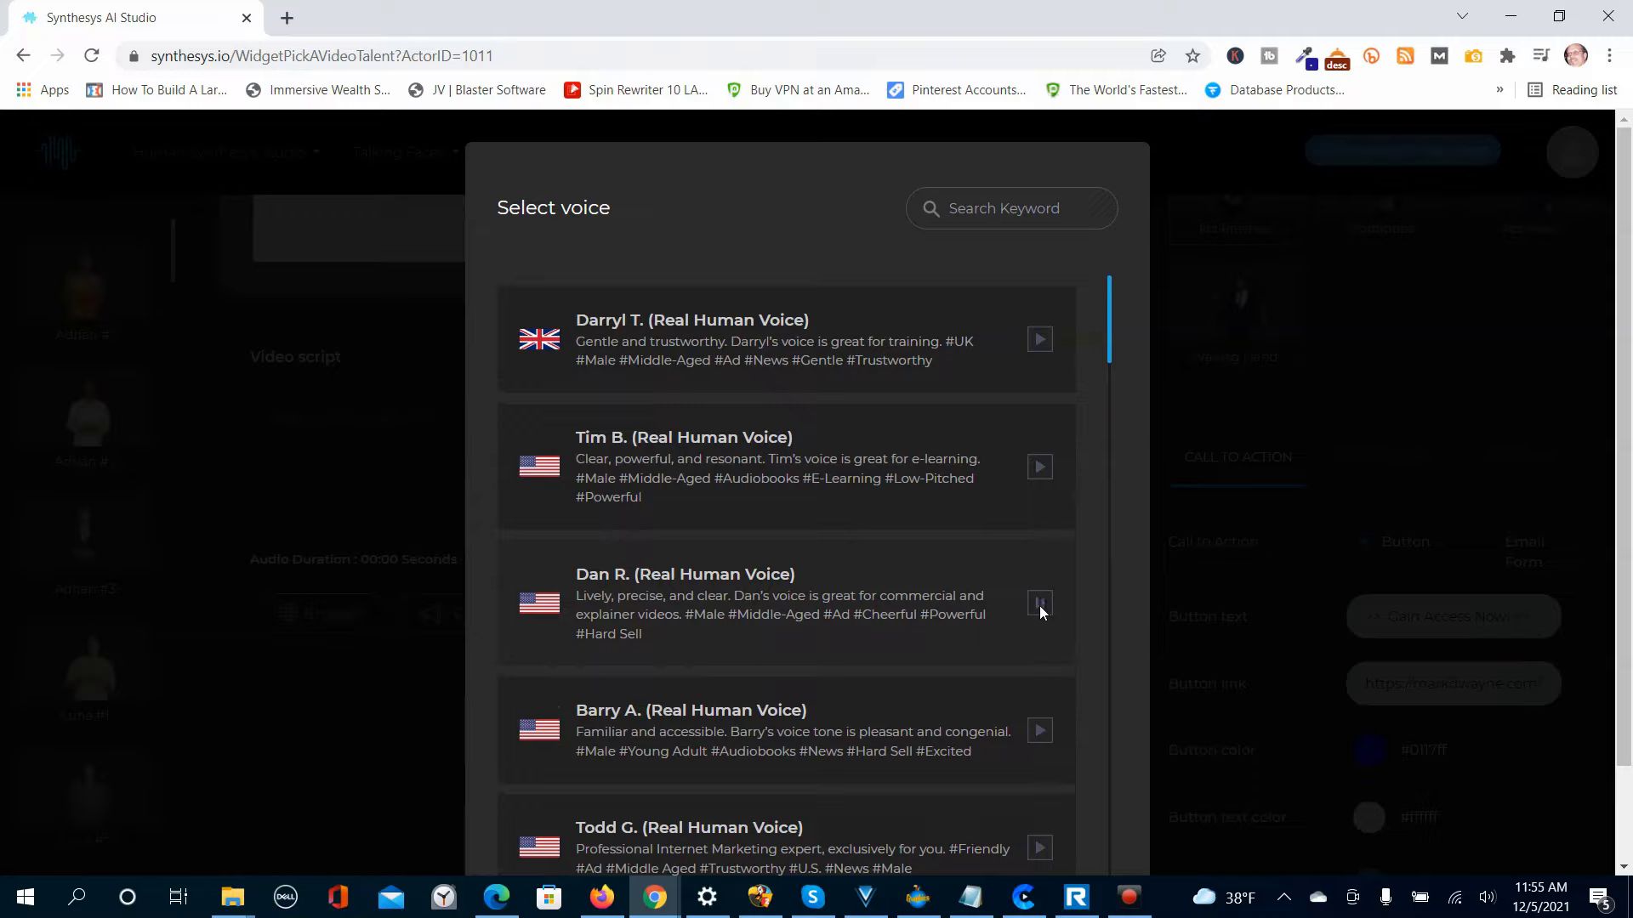
click(1039, 731)
Select Dan R. as the voice and accept the terms and conditions
click(986, 612)
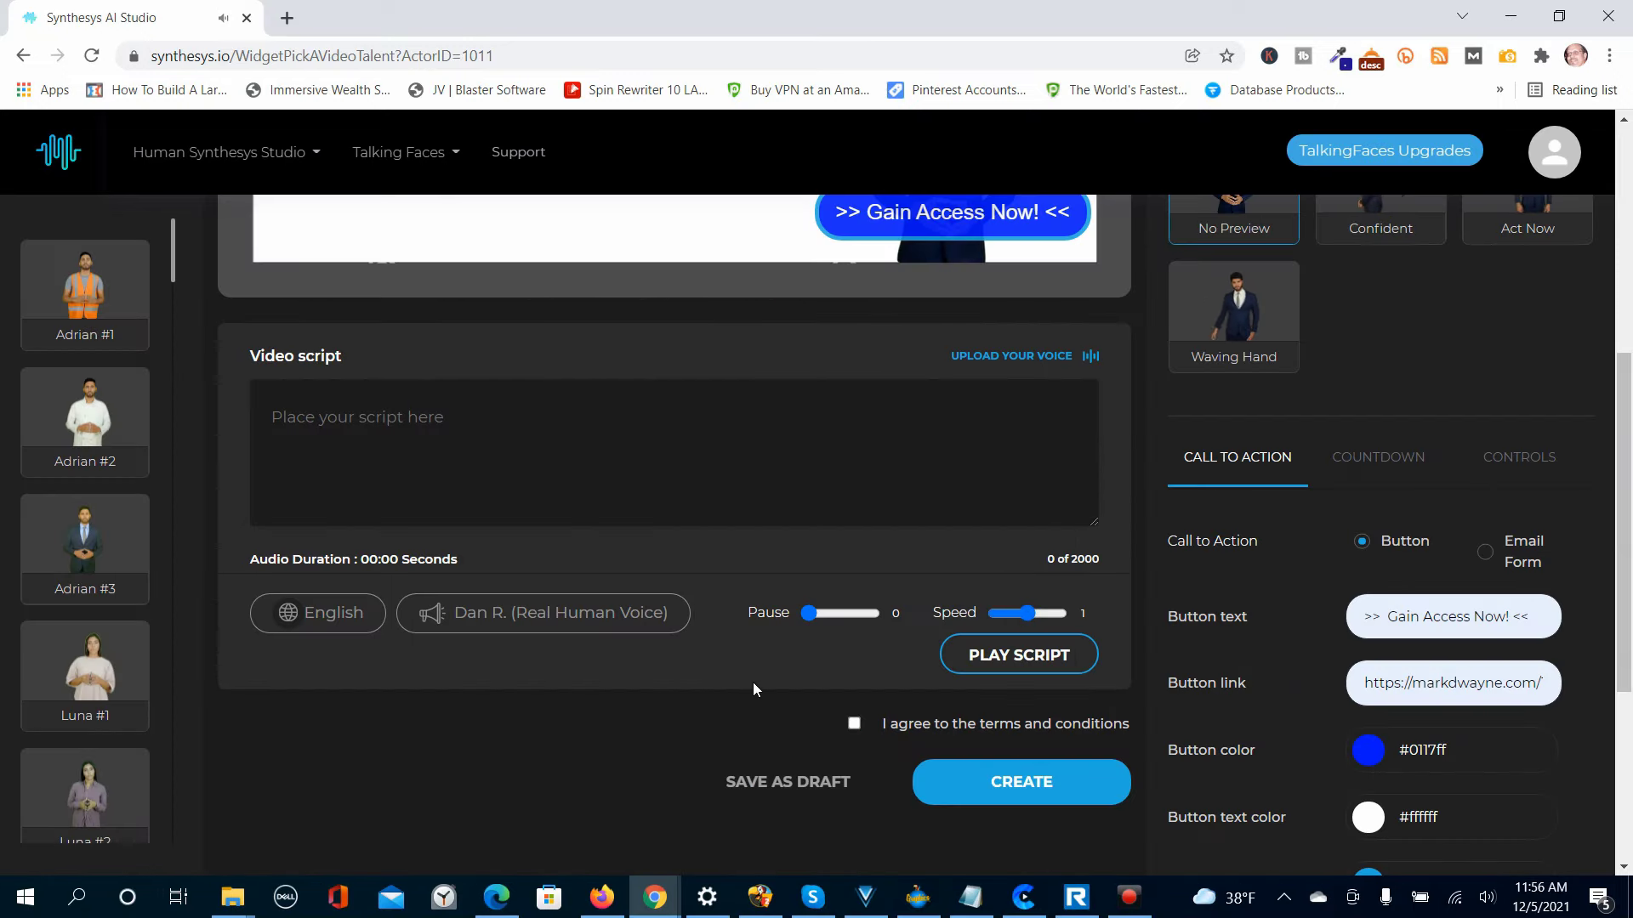
click(854, 724)
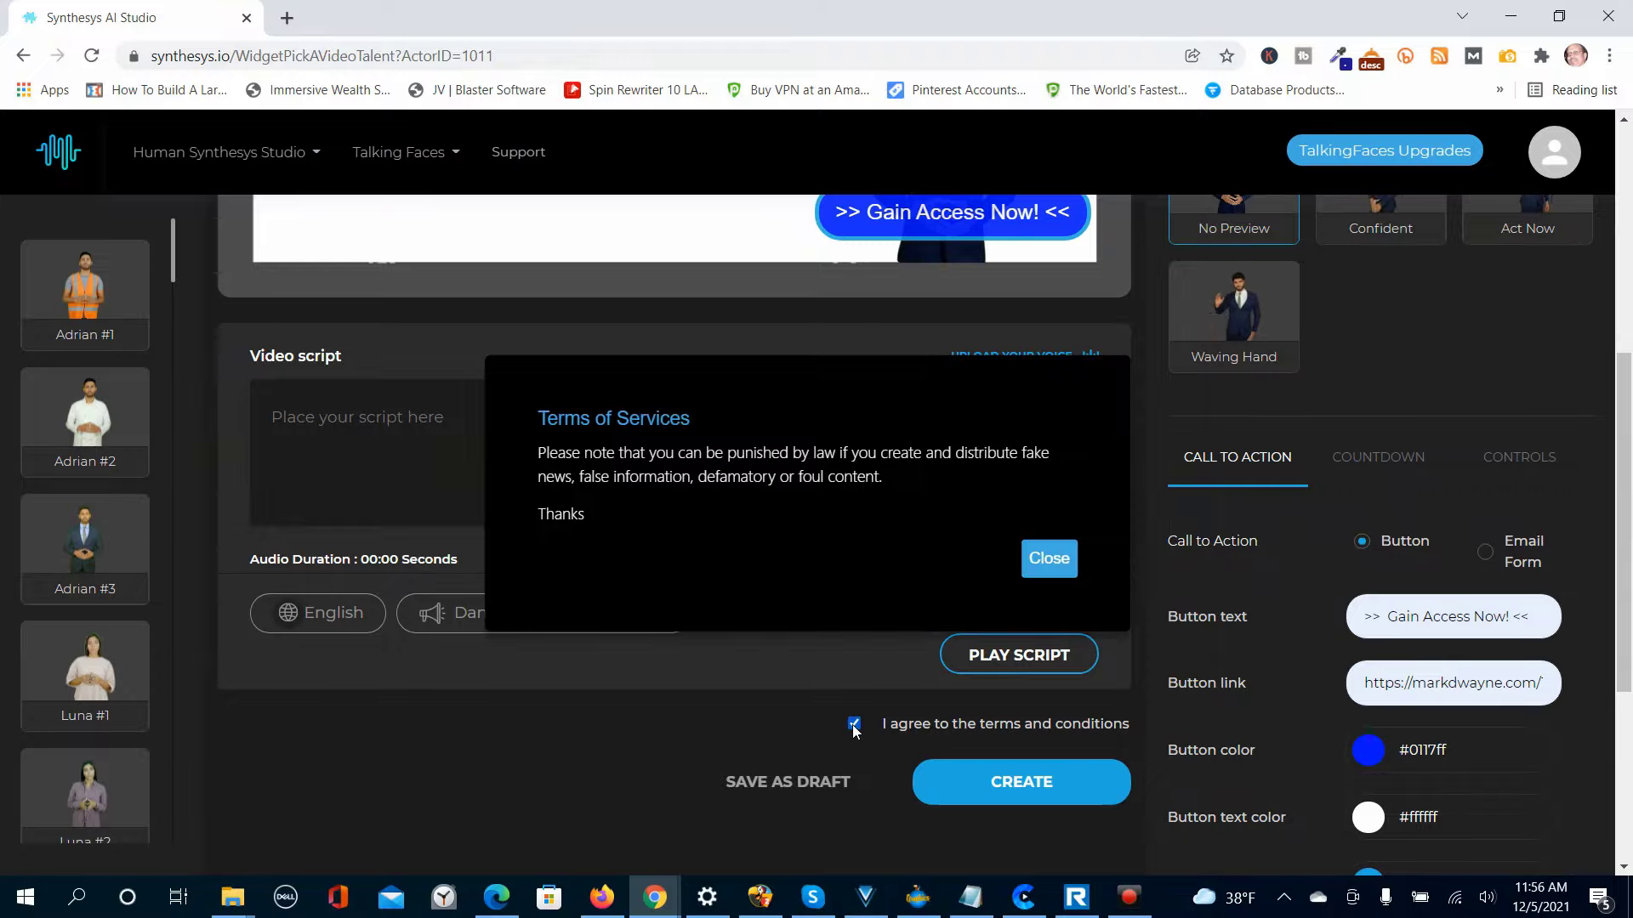
click(1047, 560)
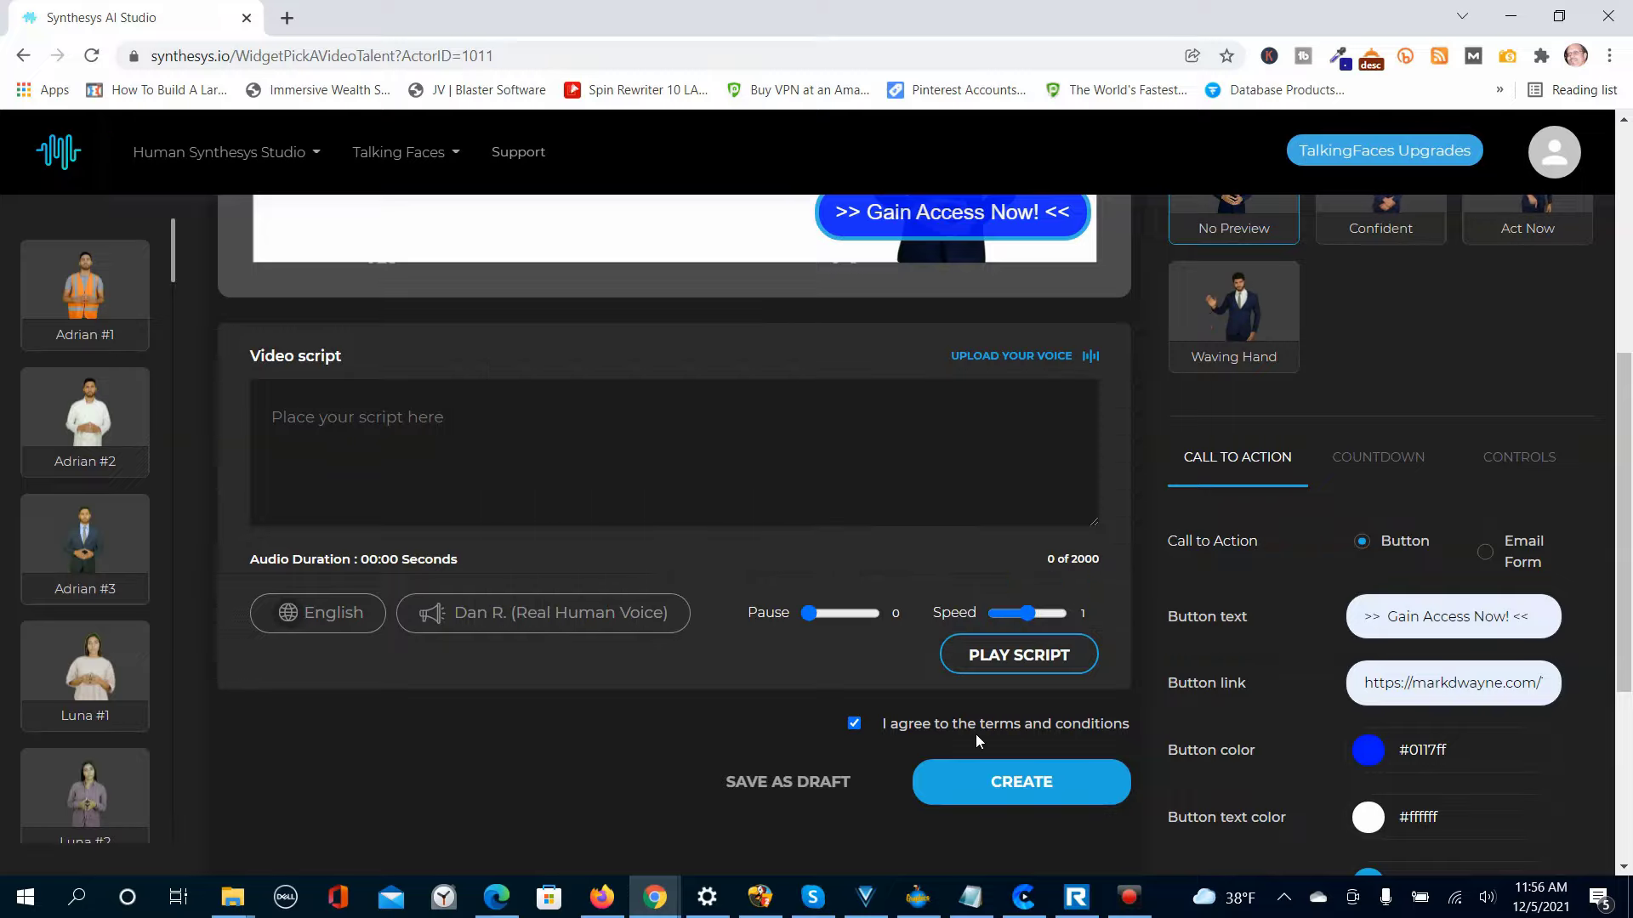
Copy the four-line TalkingFaces promo script from Notepad, then minimize Notepad
click(972, 908)
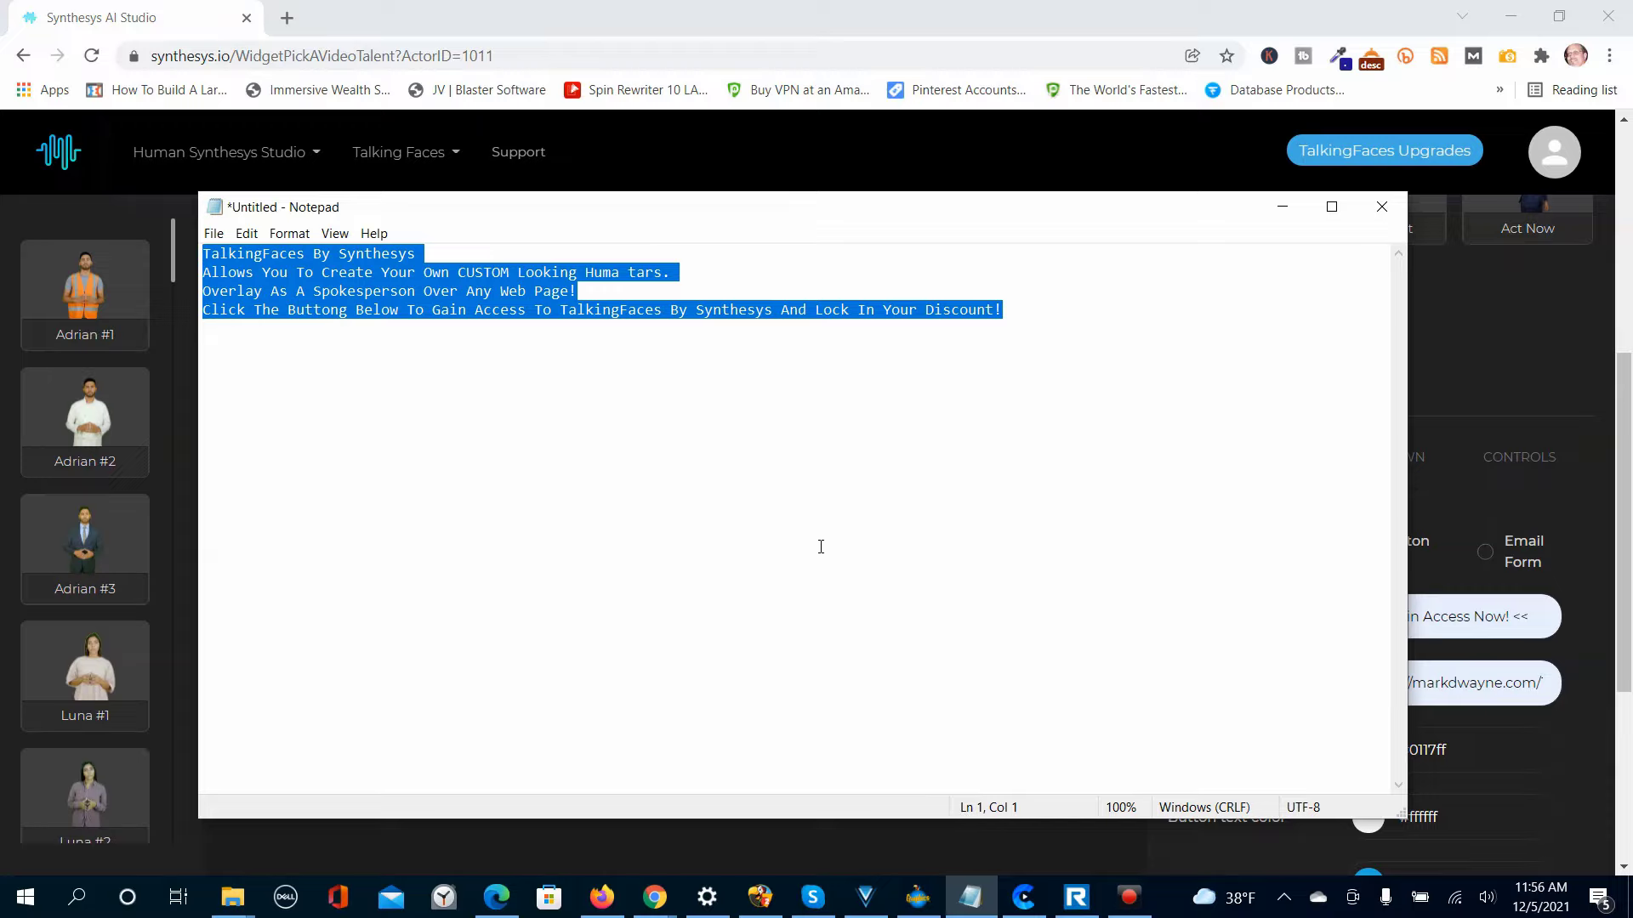
drag(1021, 304, 196, 256)
right_click(380, 291)
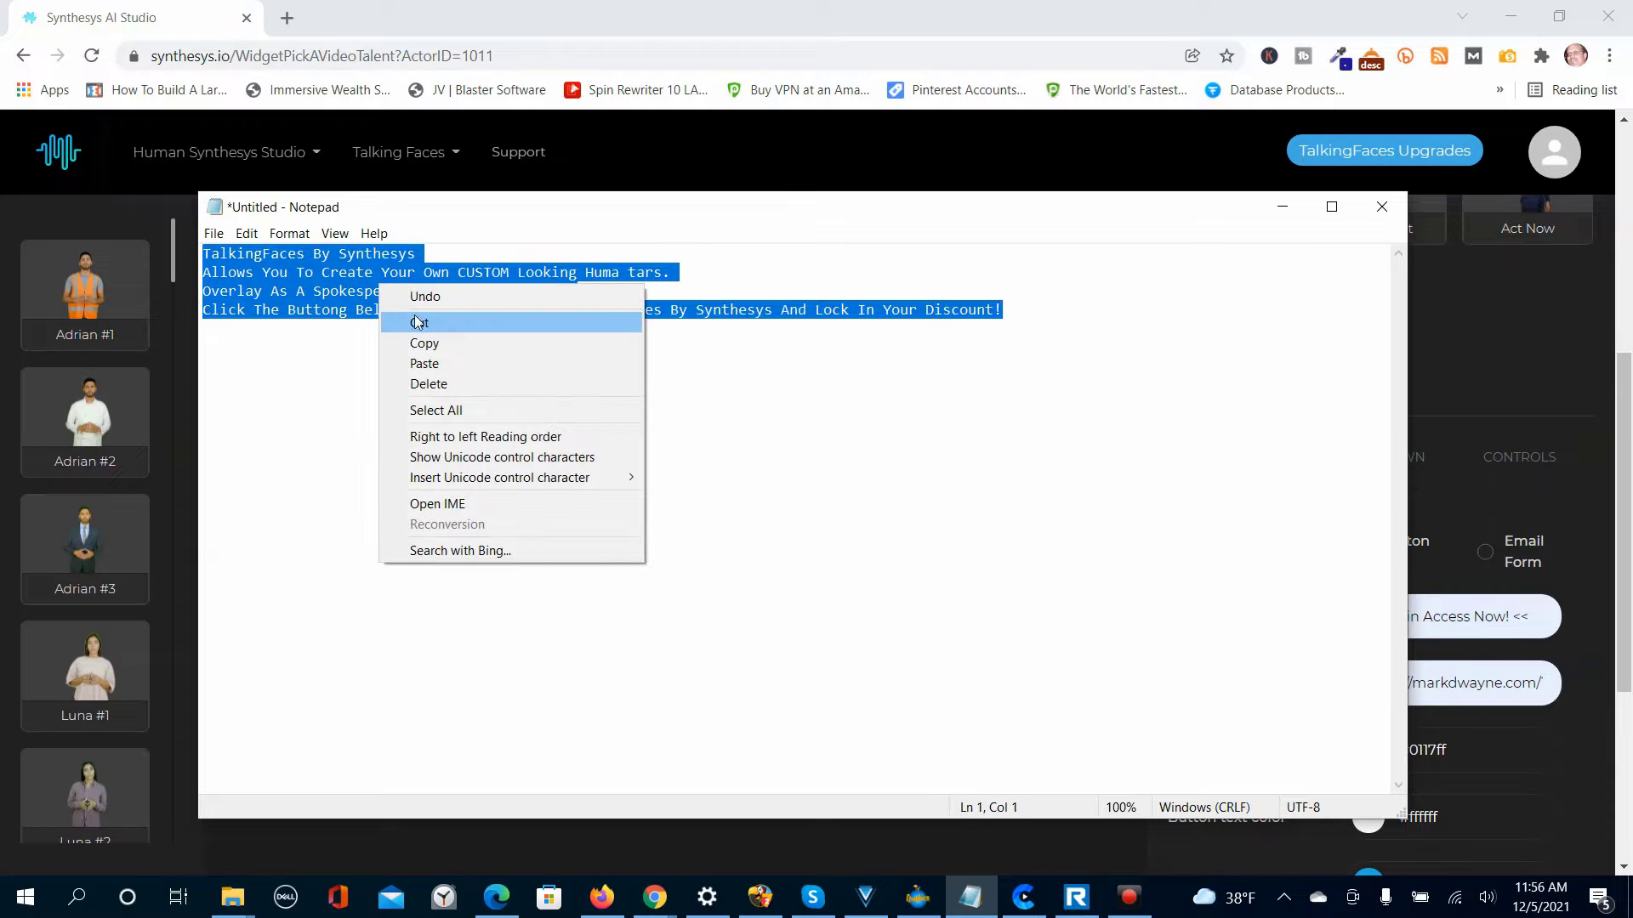
click(421, 345)
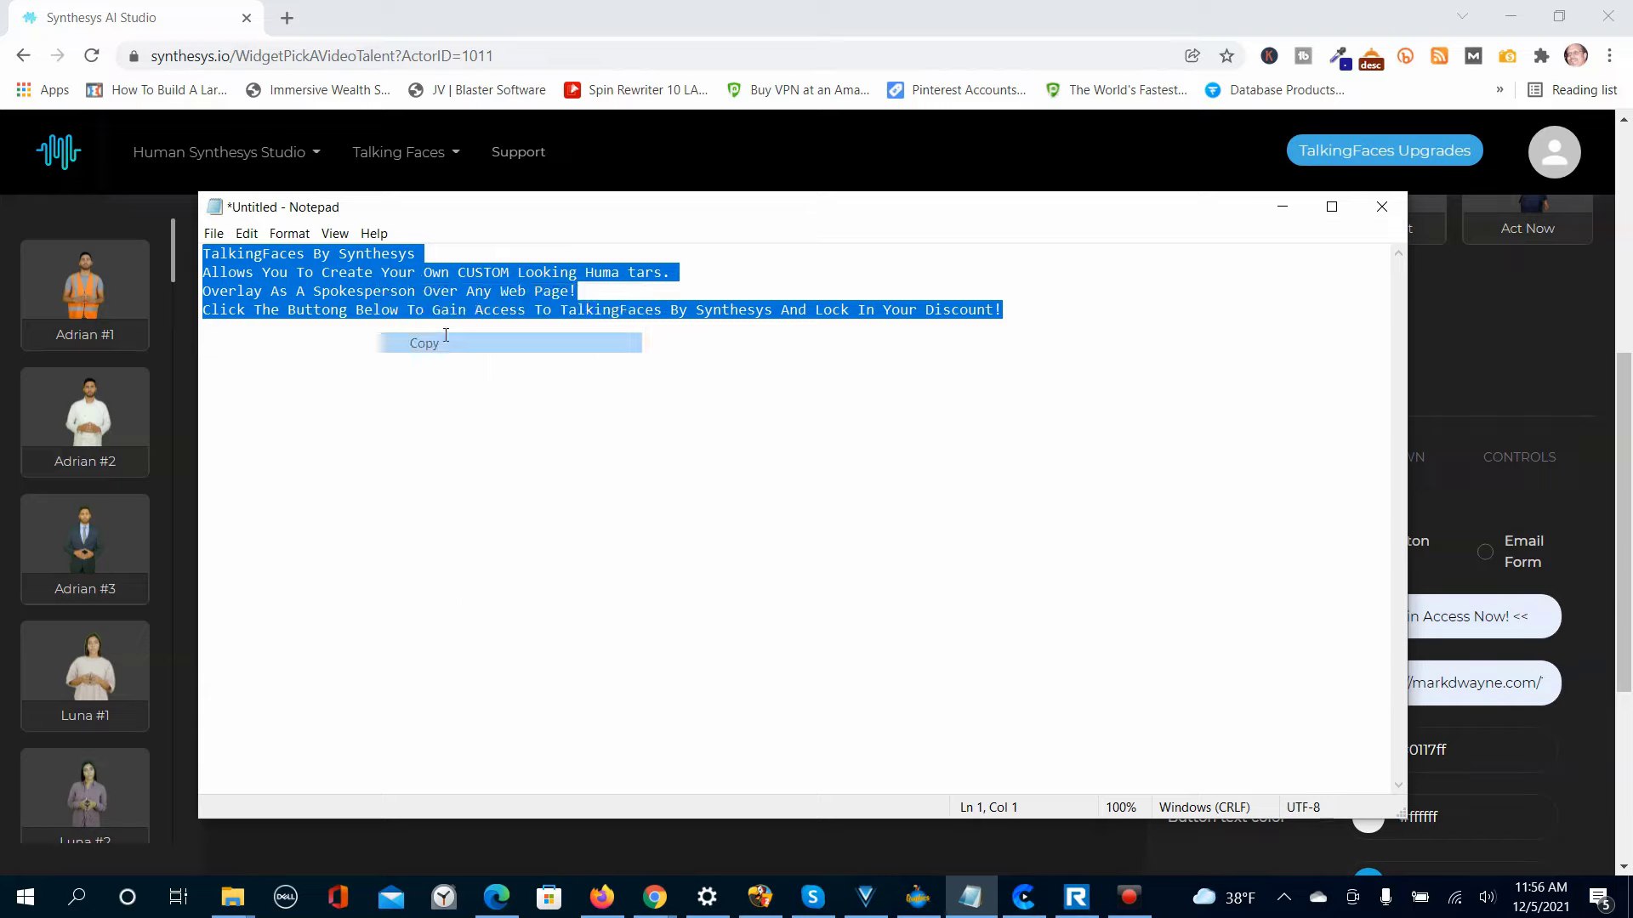
click(1280, 207)
Paste the four-line TalkingFaces By Synthesys promo text into the video script (223 of 2000 characters)
click(780, 451)
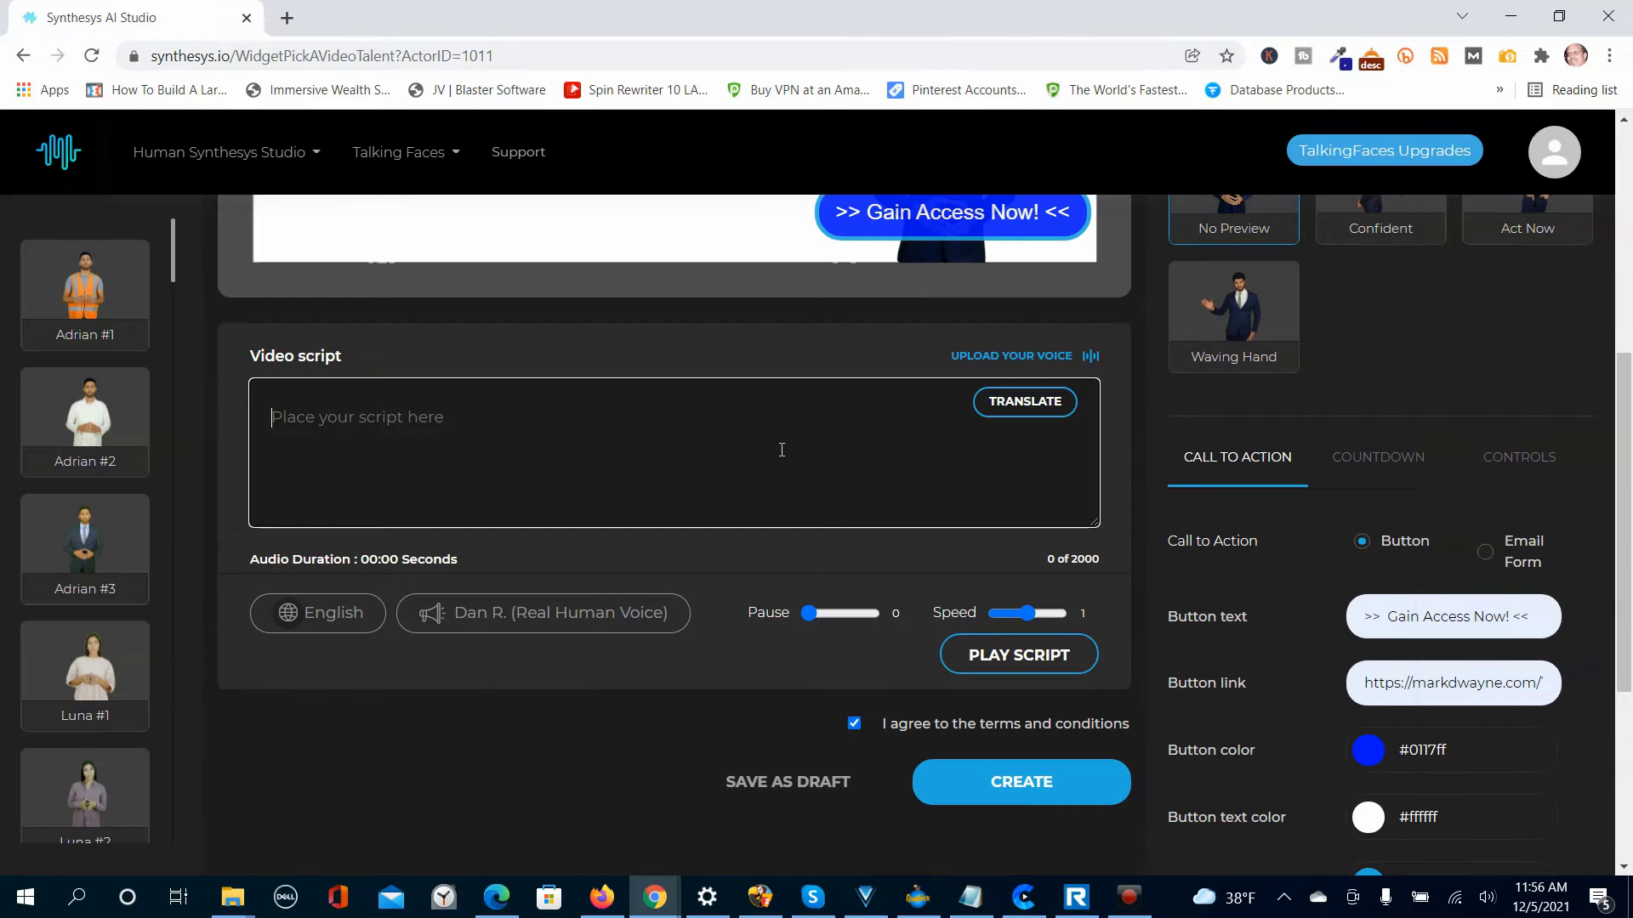
right_click(687, 448)
click(723, 615)
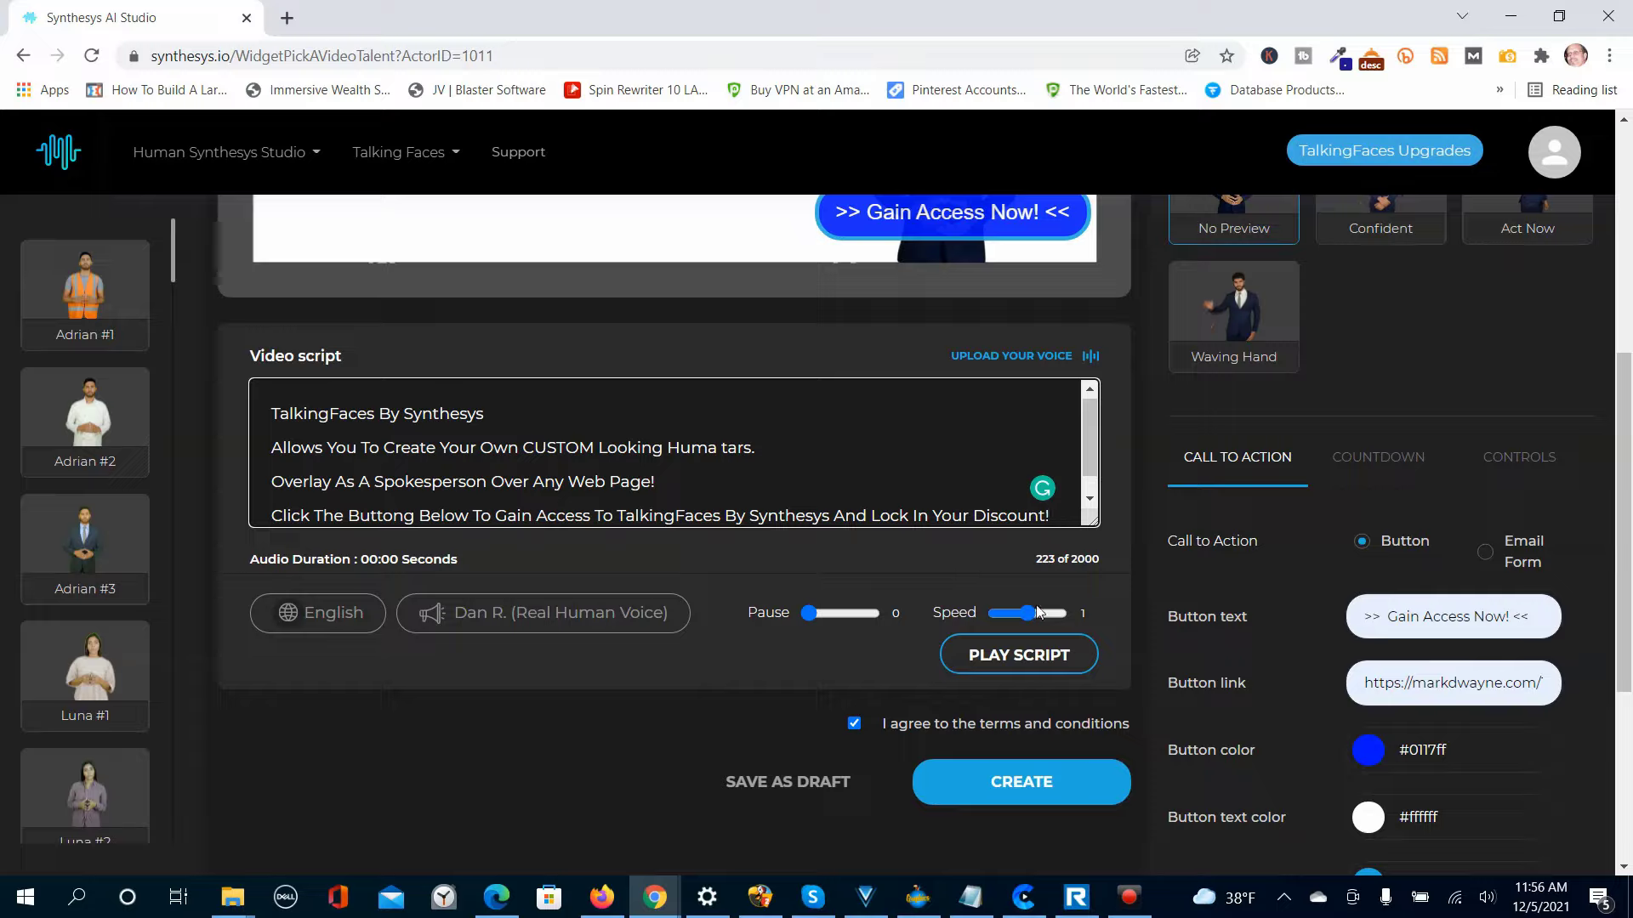